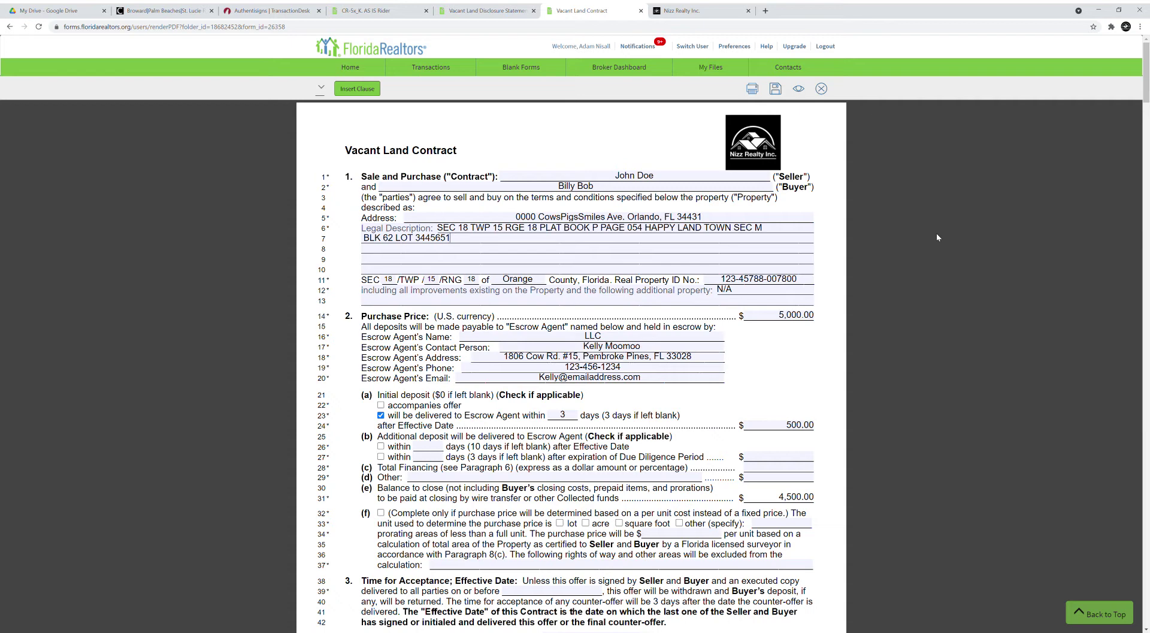
- Look over the Nizz Realty website's homepage and its 100% commission details, and close the site to return to the contract
left_click(706, 15)
scroll(766, 284, "up", 8)
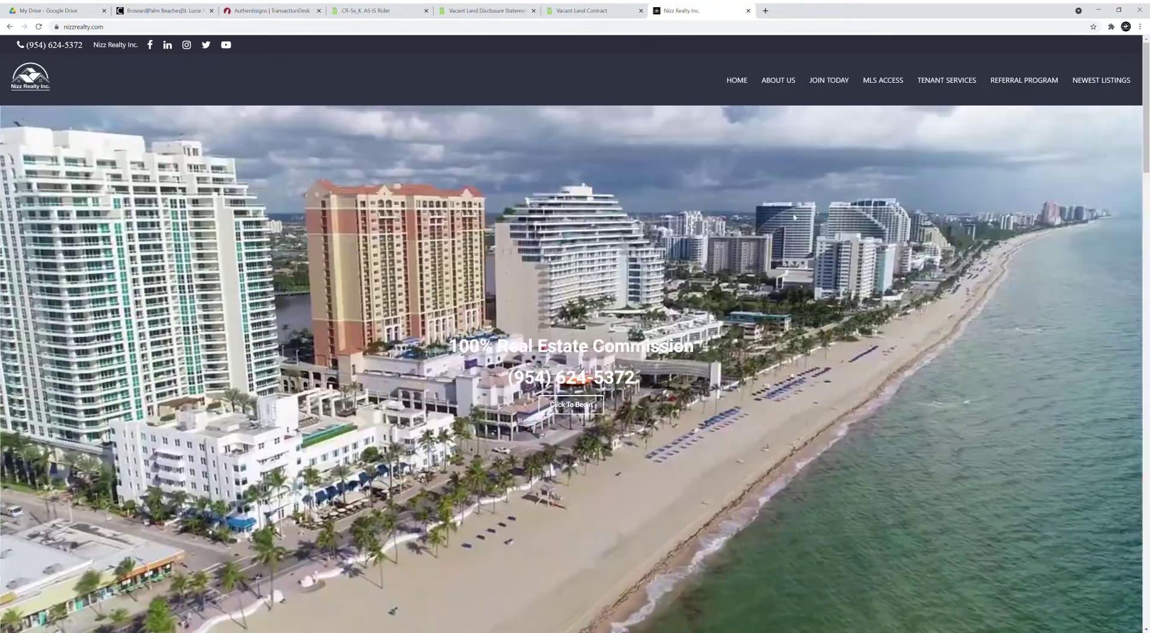
scroll(719, 288, "down", 6)
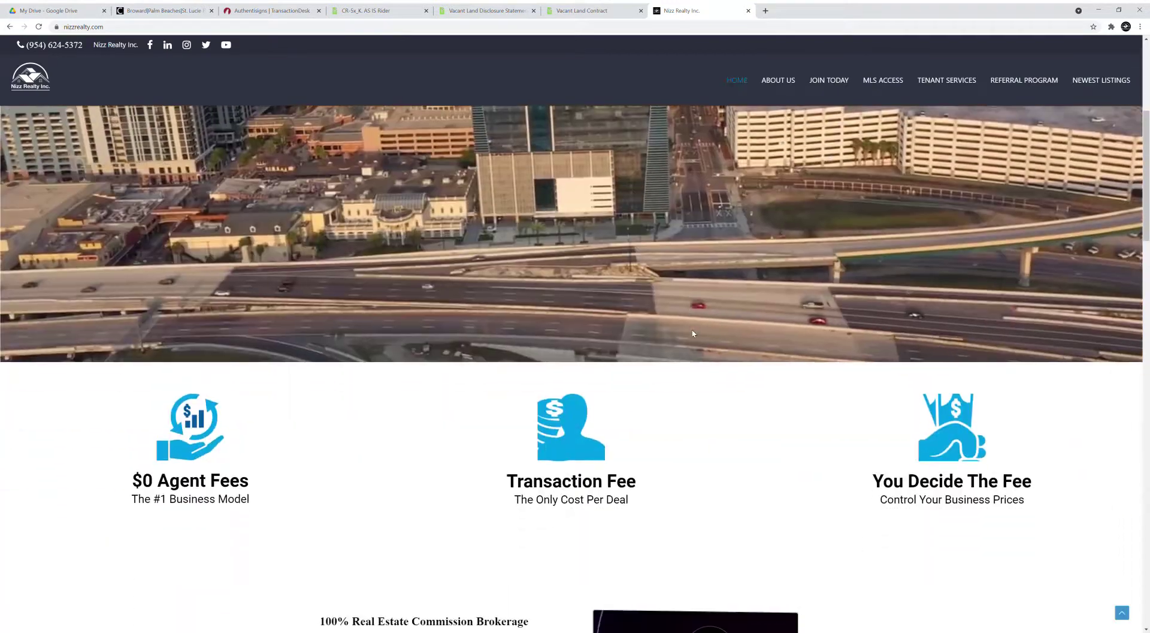
scroll(645, 387, "down", 1)
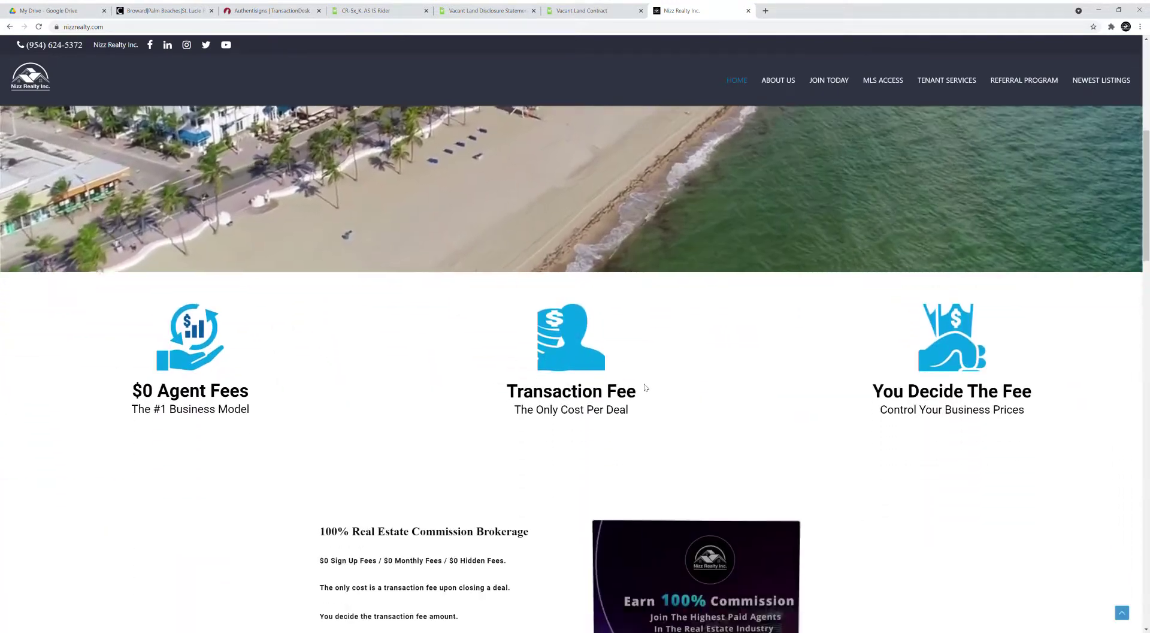
scroll(645, 387, "down", 3)
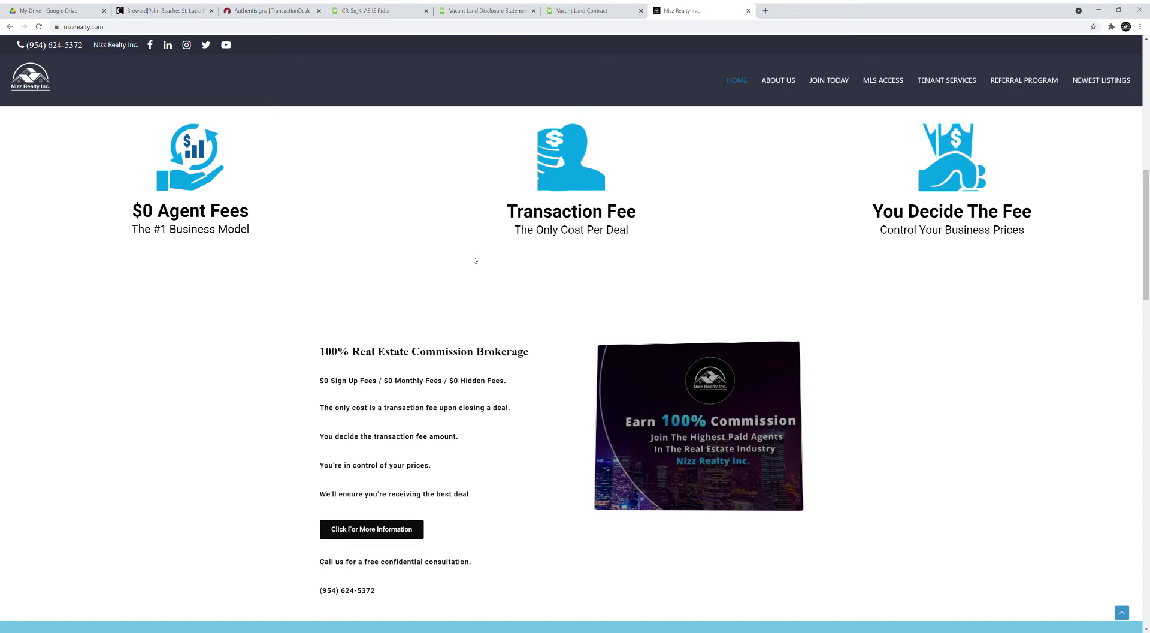
left_click(749, 12)
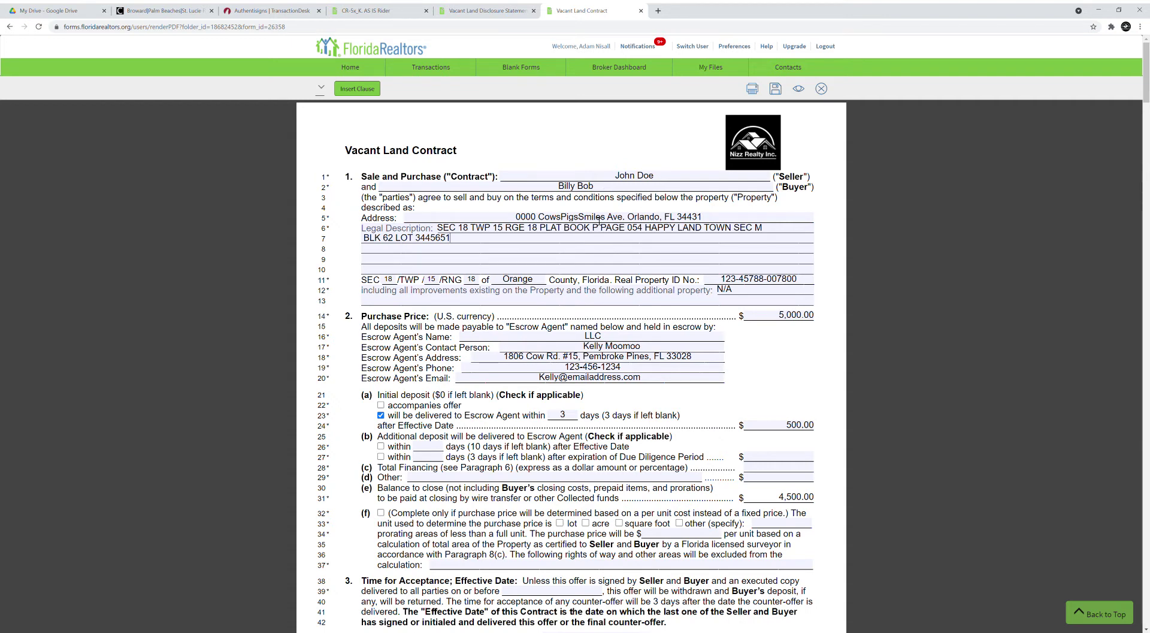
- Review the seller, buyer and property address entries in section 1 of the Vacant Land Contract
triple_click(650, 179)
triple_click(593, 189)
triple_click(548, 219)
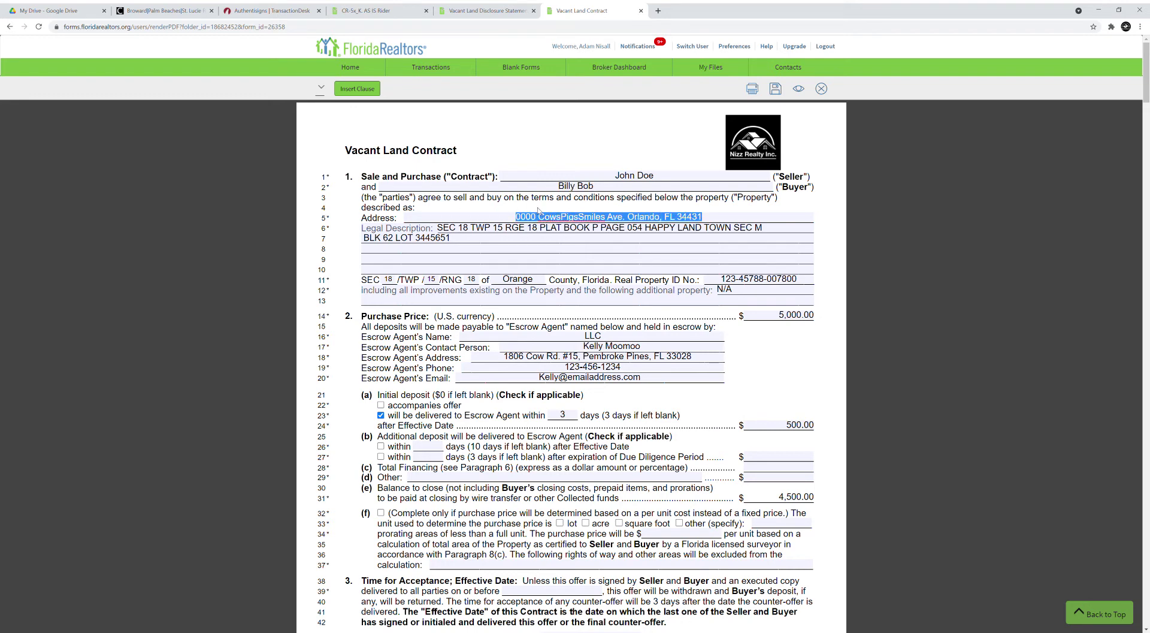
left_click(530, 204)
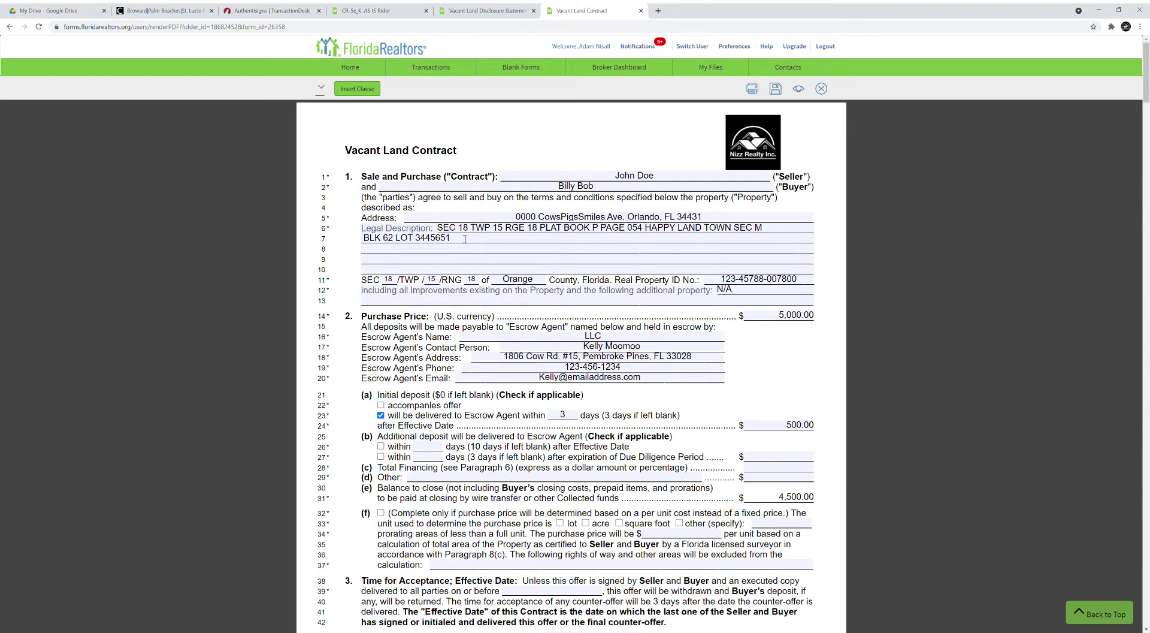
- Keep the form session active and return to the legal description lines in section 1
left_click_drag(451, 239, 444, 232)
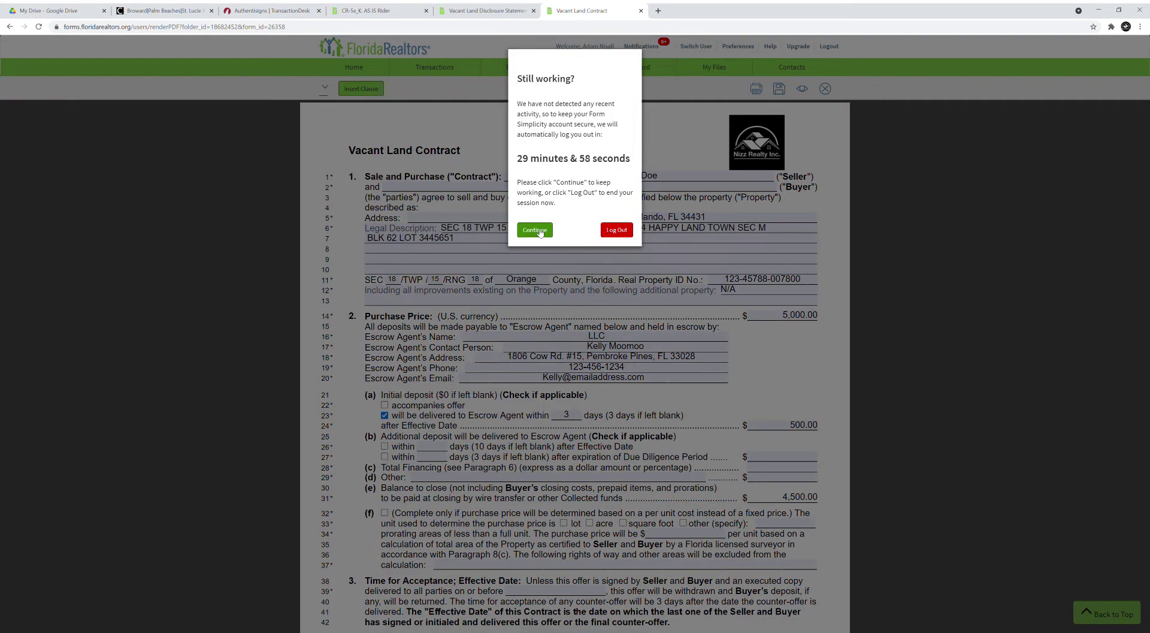
left_click(540, 231)
left_click(473, 250)
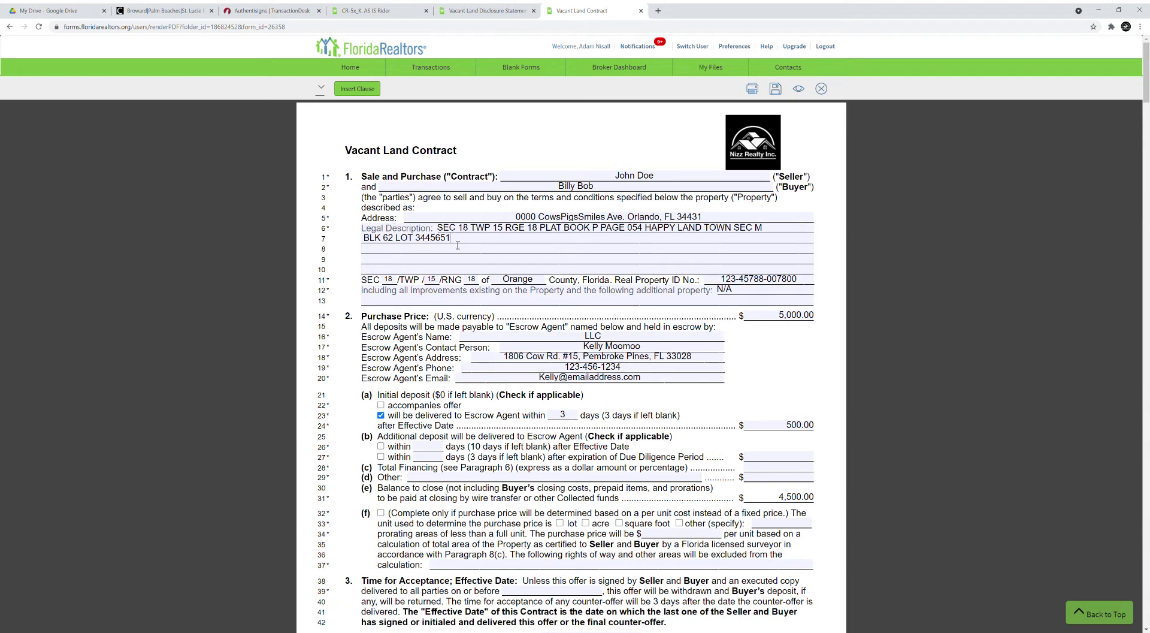
- Examine the property's legal description and the section, township and range entries of the contract
left_click_drag(454, 241, 437, 229)
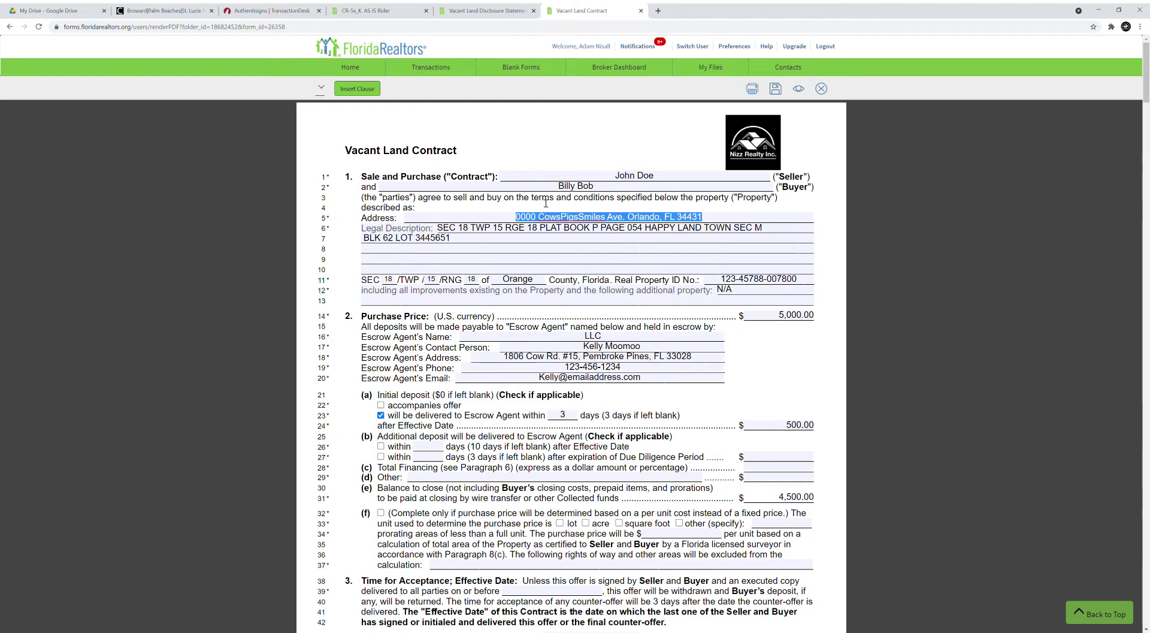
double_click(456, 234)
left_click(456, 236)
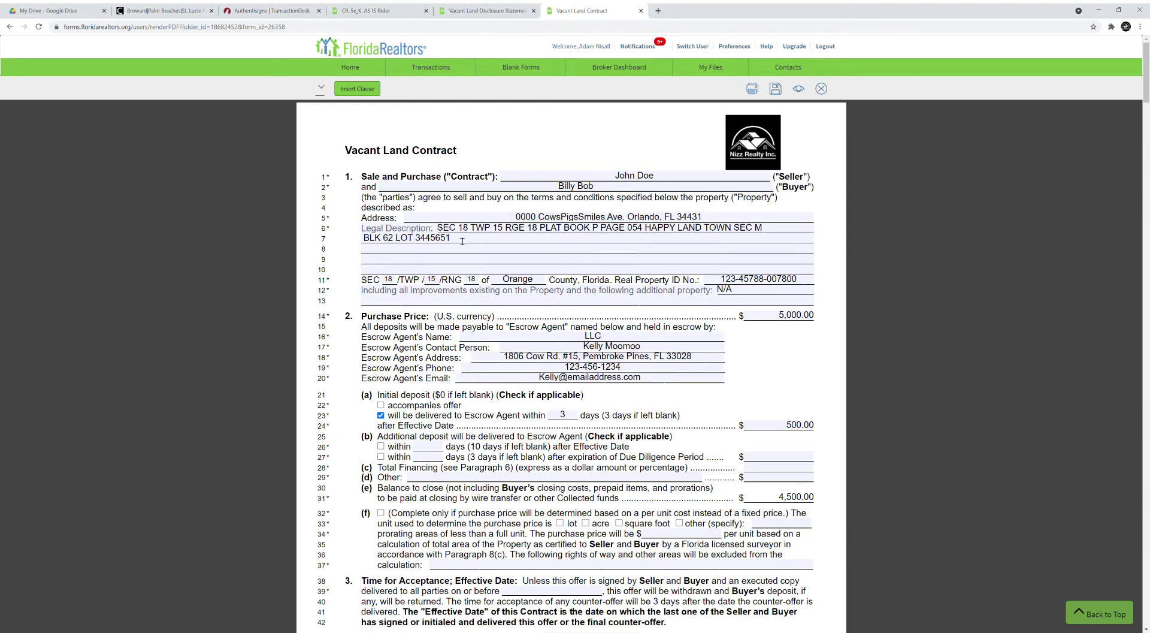
key("ctrl+Home")
triple_click(457, 242)
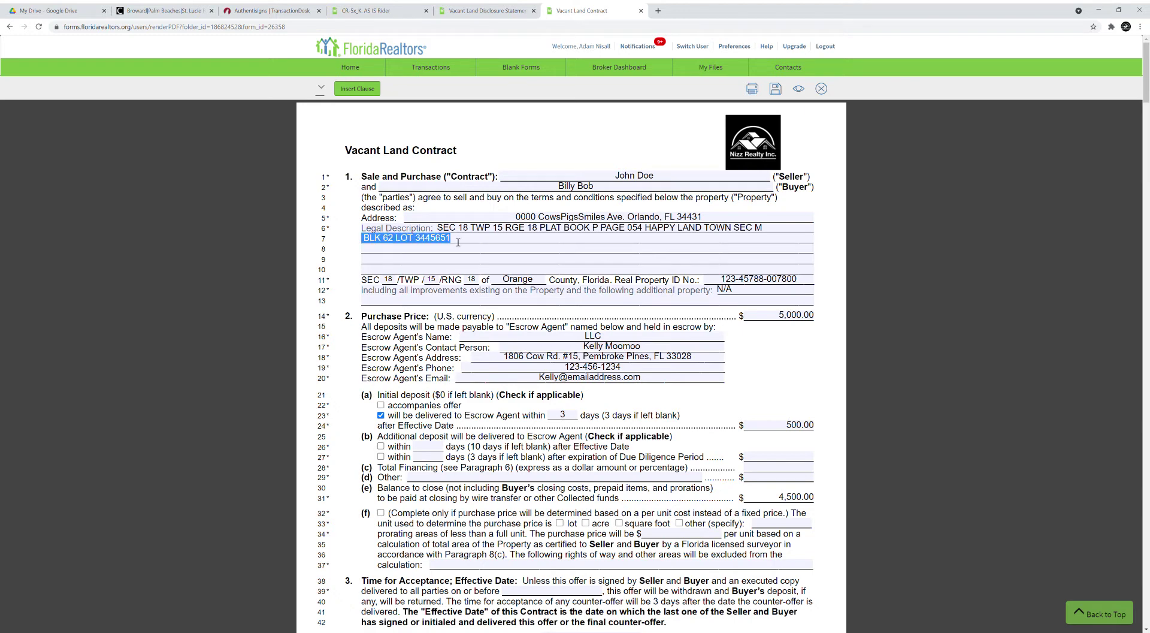
left_click(416, 233)
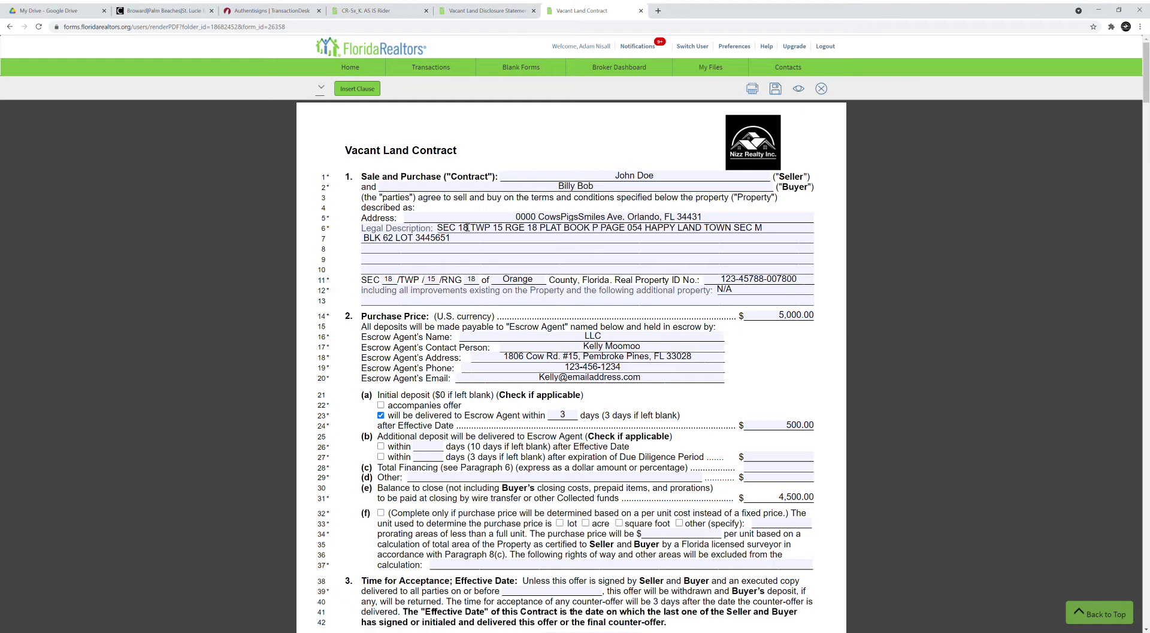
left_click(400, 288)
- Check the legal description's second line, the Real Property ID and the additional property entry in section 1
scroll(396, 277, "down", 1)
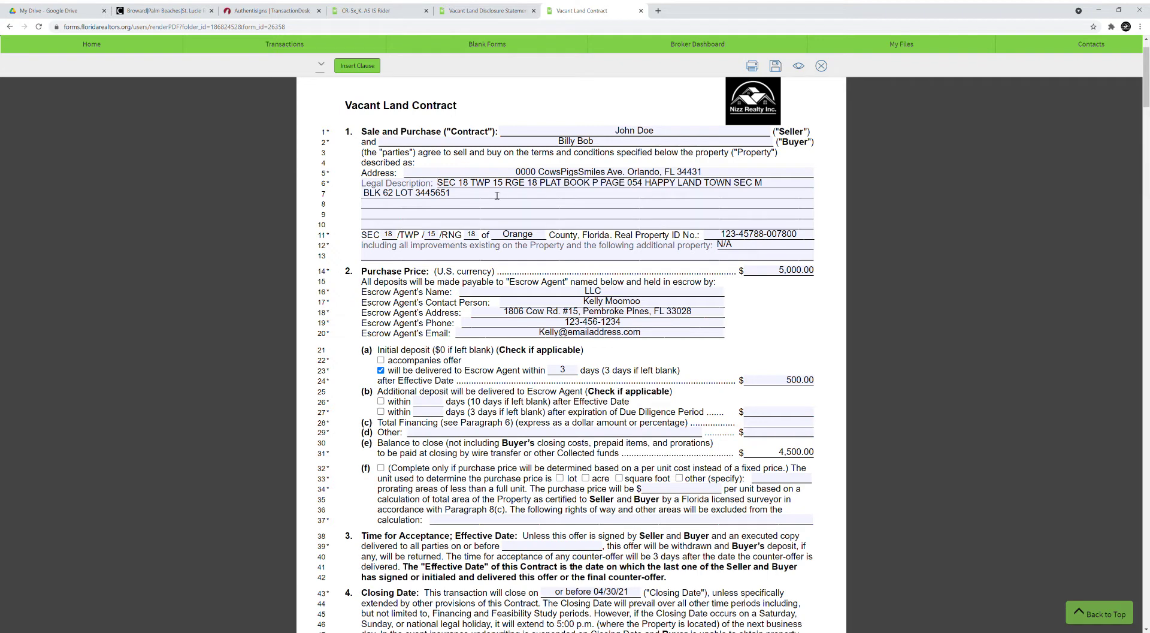
left_click_drag(460, 192, 533, 189)
left_click_drag(739, 235, 790, 244)
left_click(610, 240)
left_click_drag(733, 246, 682, 245)
key("Left")
- Review the escrow agent's contact person, address, phone and email entries in section 2
left_click_drag(629, 305, 576, 310)
left_click(631, 307)
left_click_drag(641, 305, 579, 315)
left_click_drag(505, 312, 700, 319)
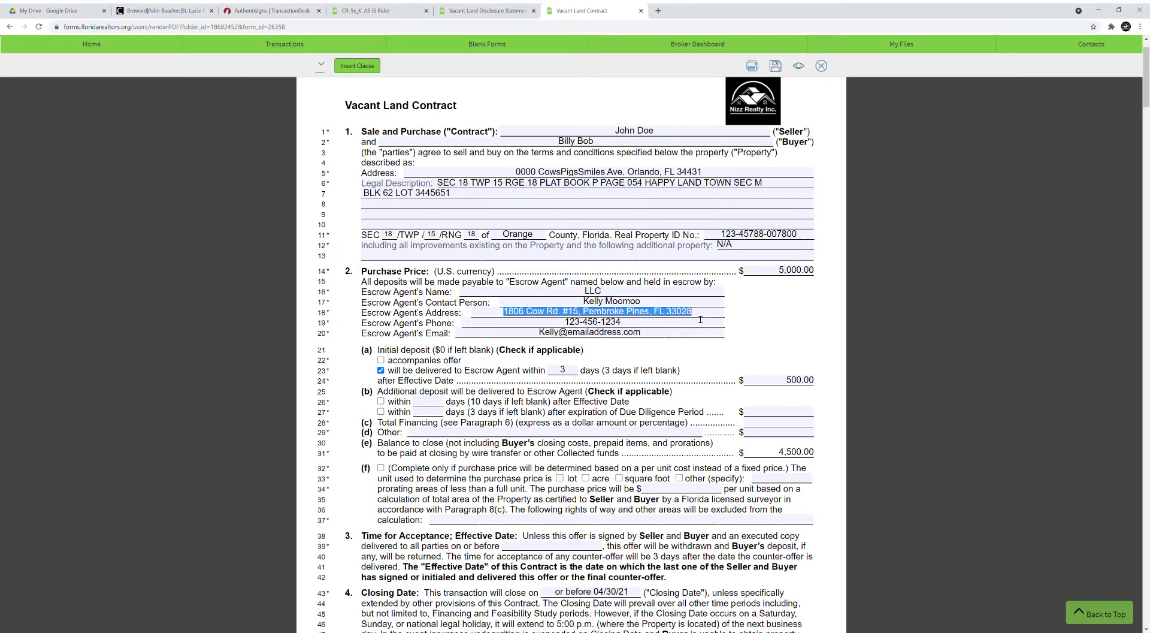
mouse_move(623, 323)
left_mouse_down()
mouse_move(556, 333)
mouse_move(663, 333)
mouse_move(637, 333)
left_mouse_up()
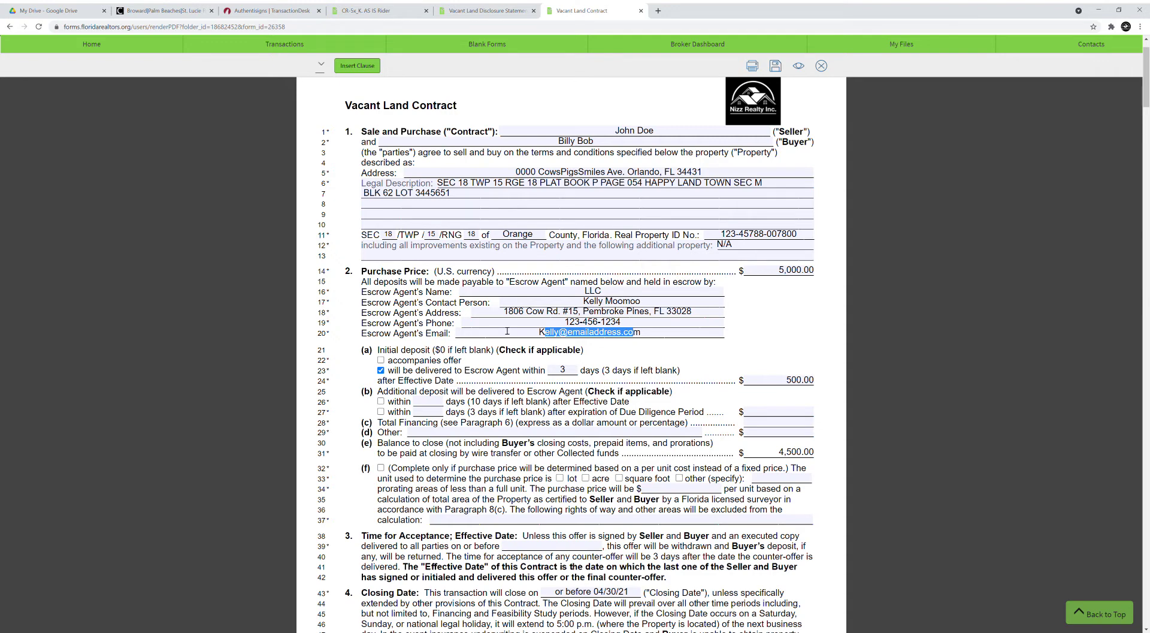
left_click(658, 341)
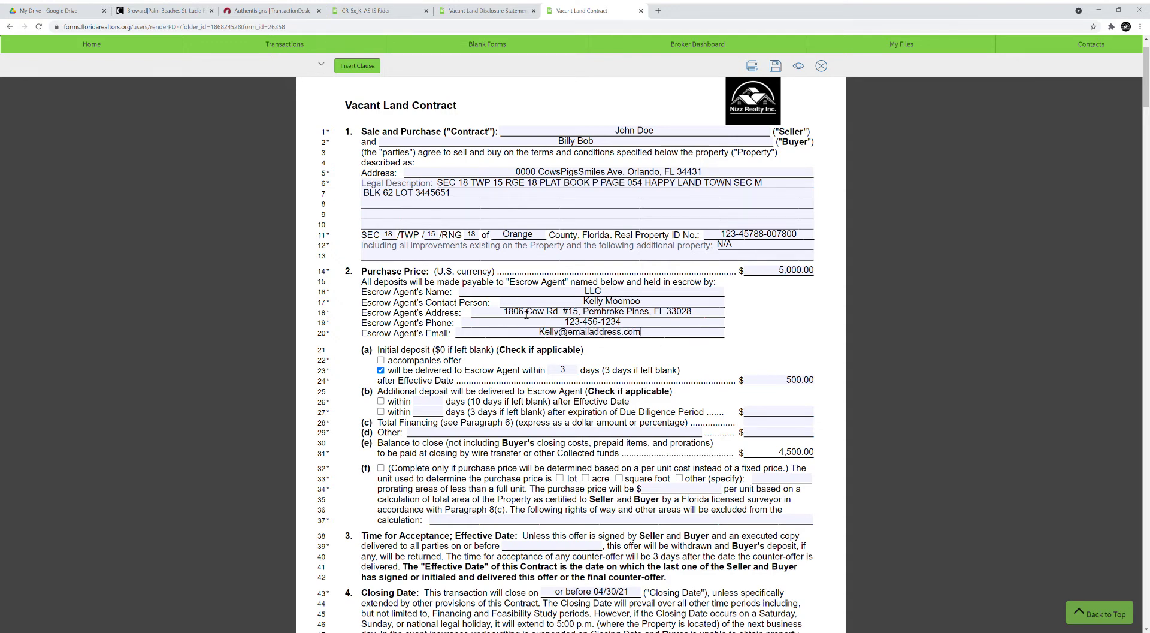
- Set the time for acceptance deadline in section 3 to April 23, 2021
scroll(552, 308, "down", 1)
scroll(507, 257, "down", 1)
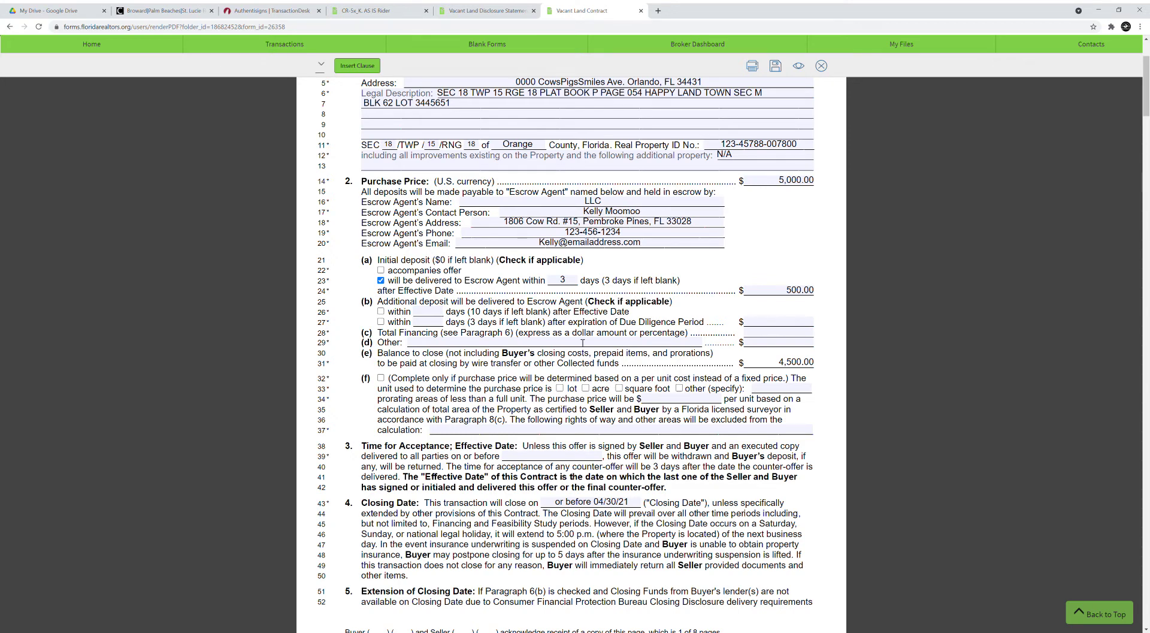
left_click(523, 345)
scroll(570, 393, "down", 1)
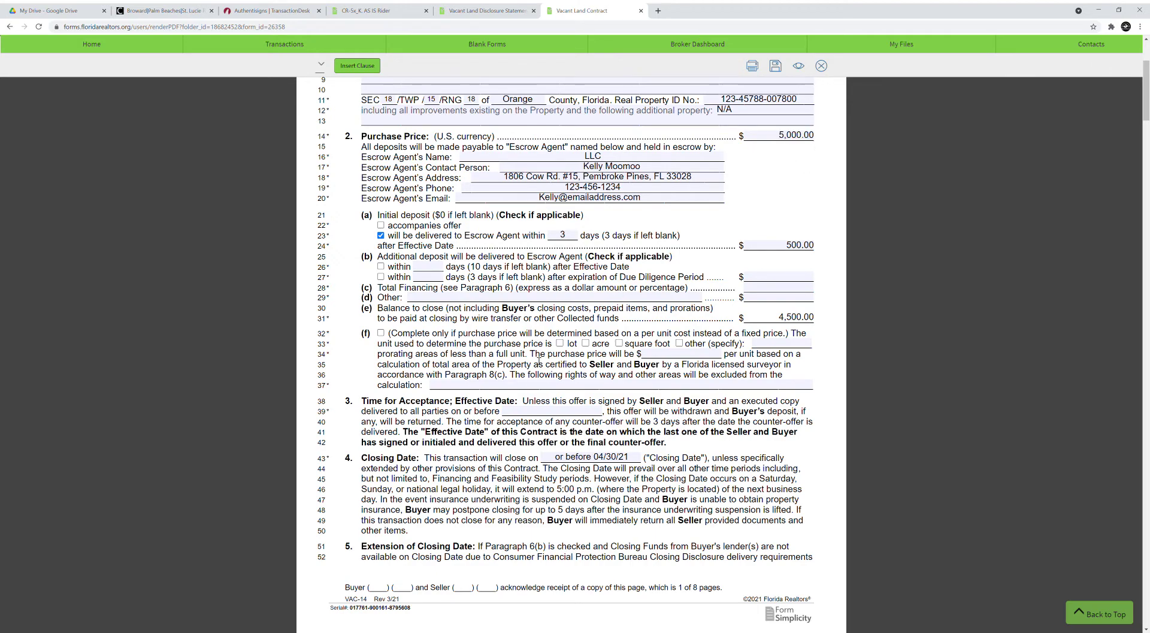
scroll(538, 361, "down", 2)
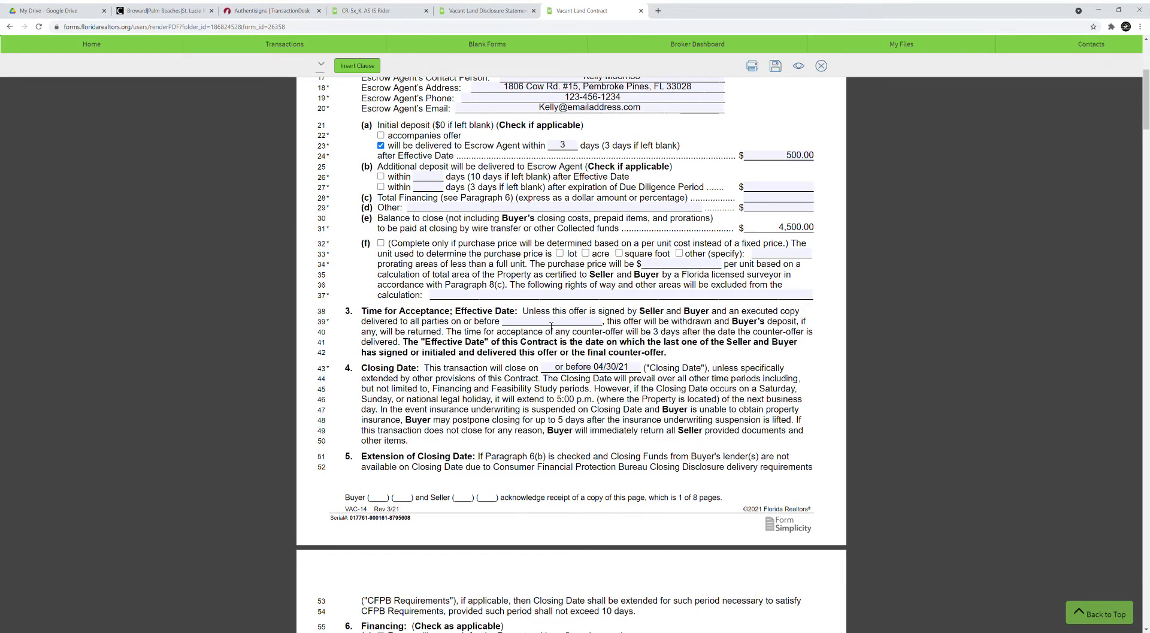
left_click(551, 326)
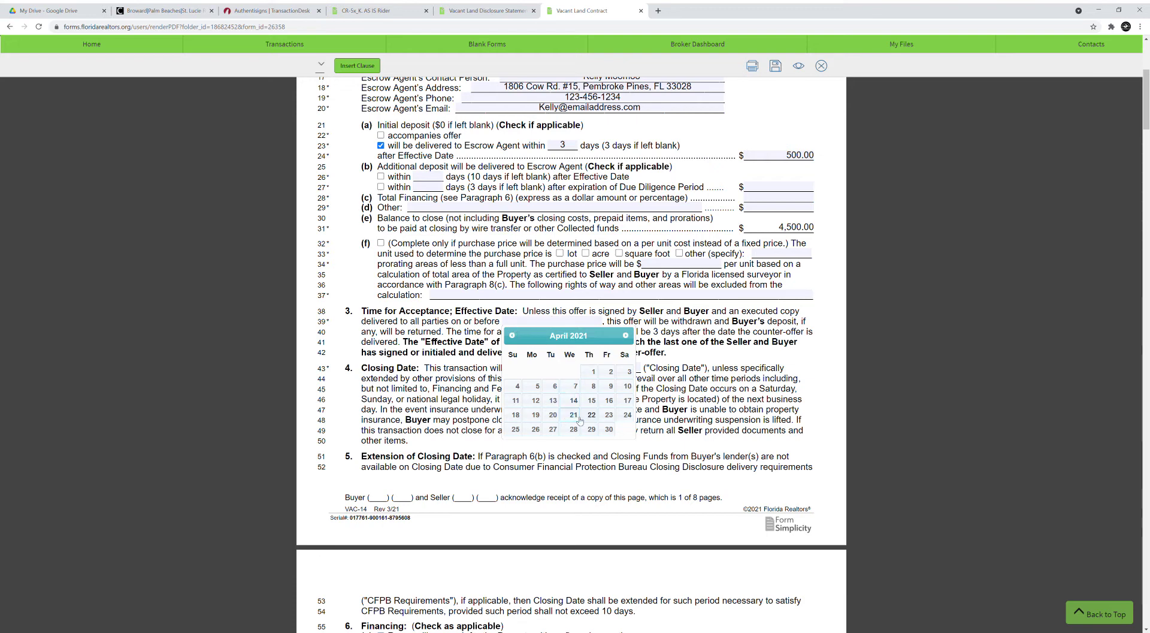
left_click(609, 414)
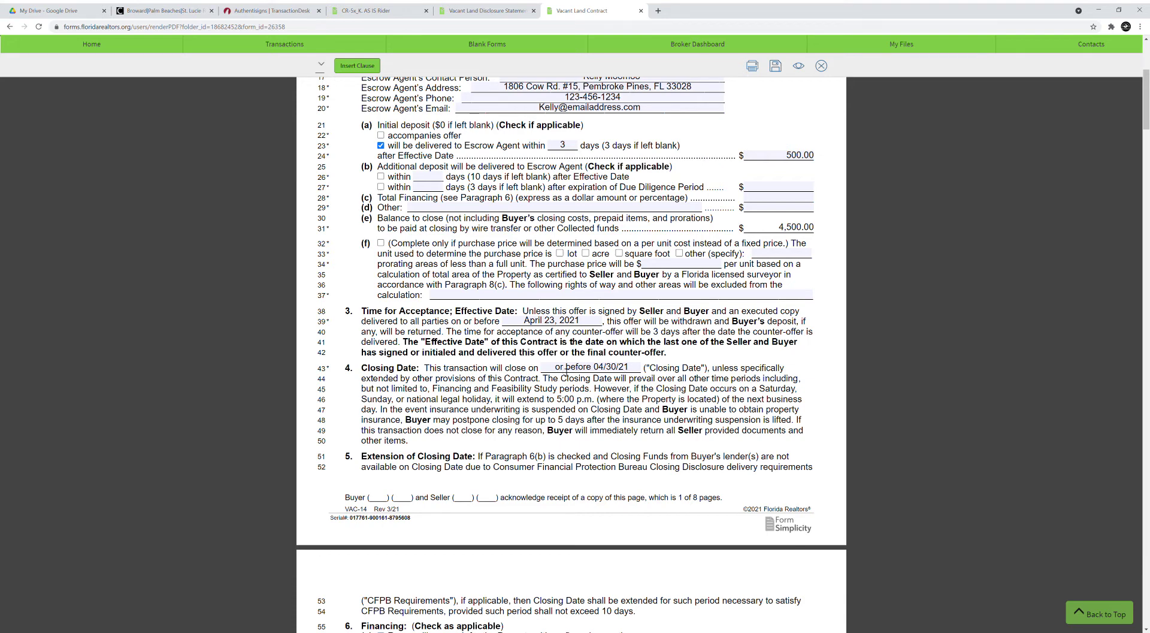
- Review the closing date in section 4, the financing and assignability options, and the title terms in section 8
left_click_drag(560, 369, 595, 375)
left_click(501, 406)
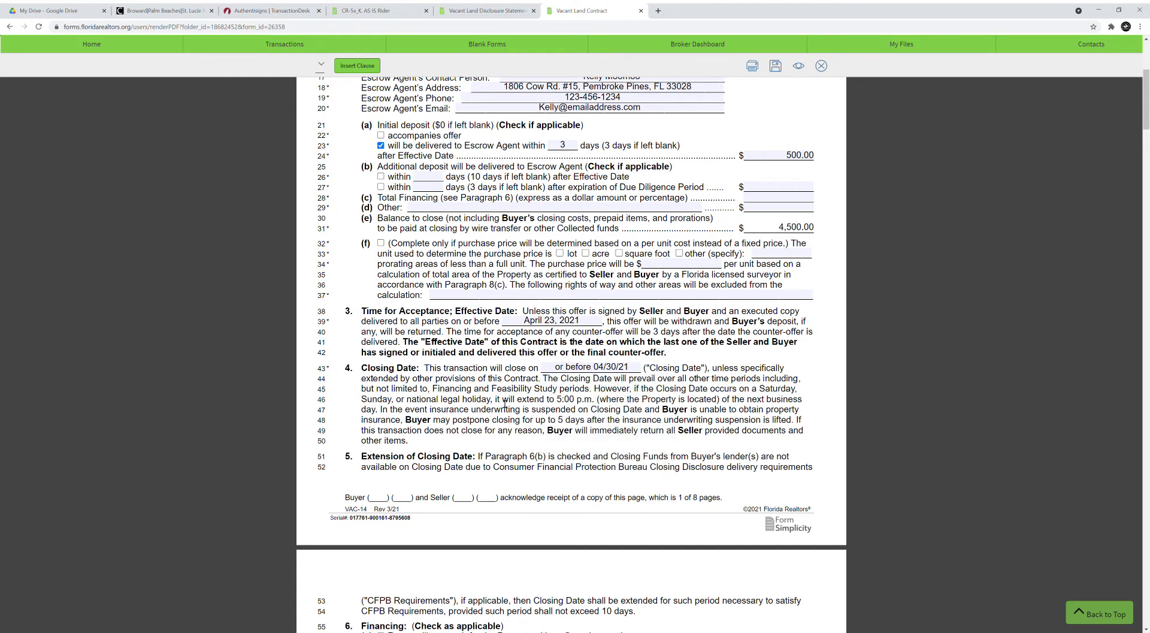
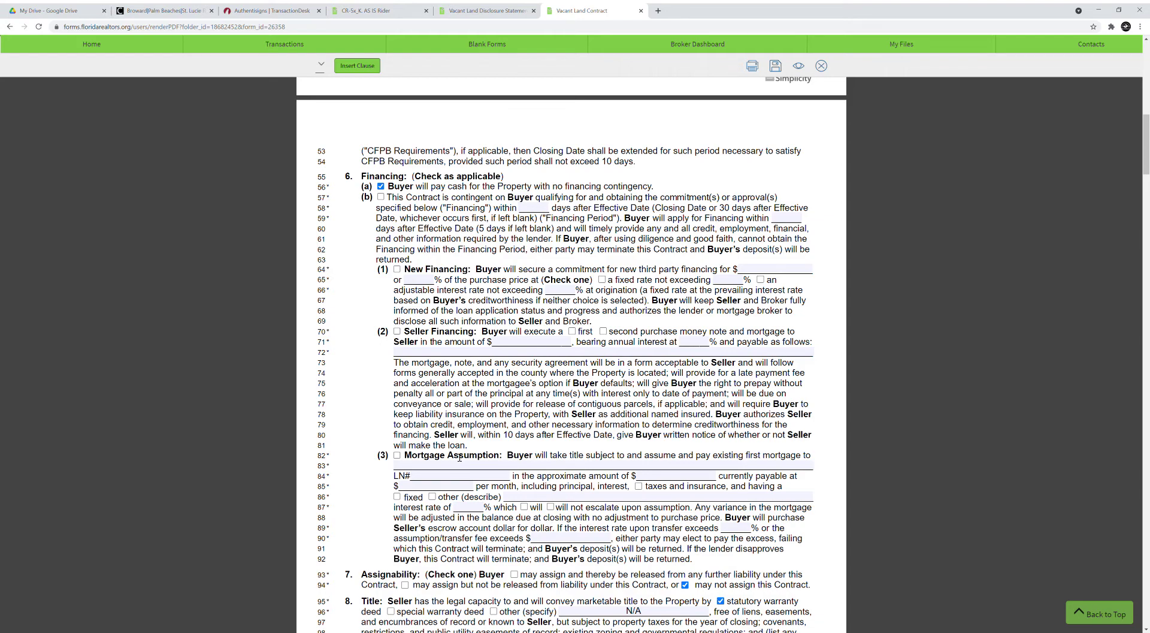
scroll(488, 390, "down", 2)
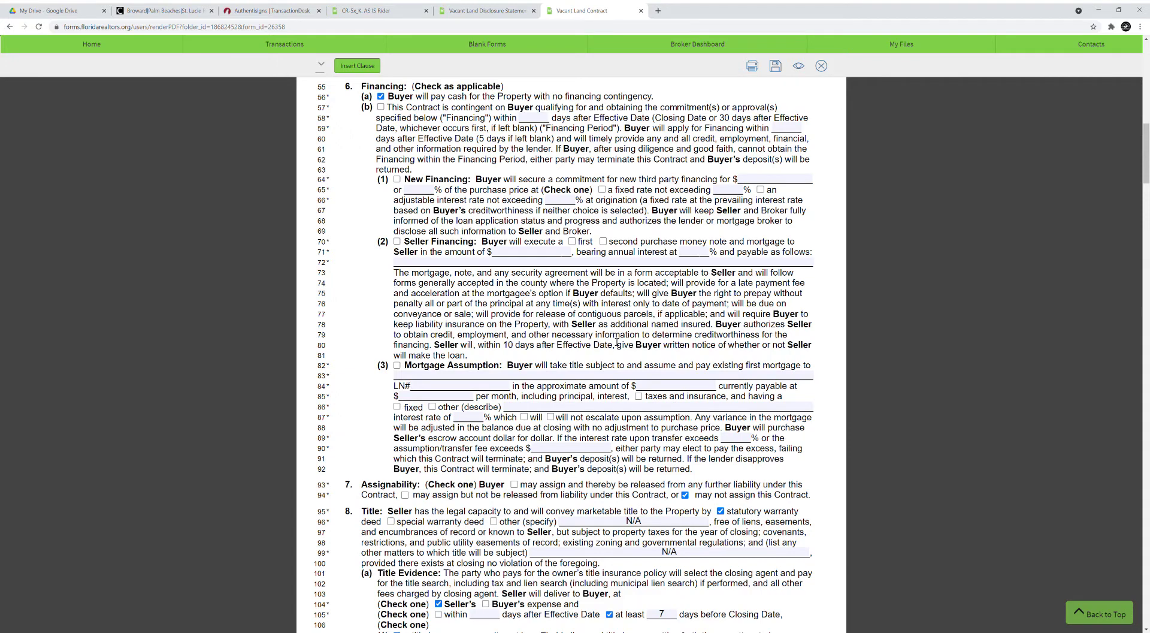
scroll(598, 336, "up", 1)
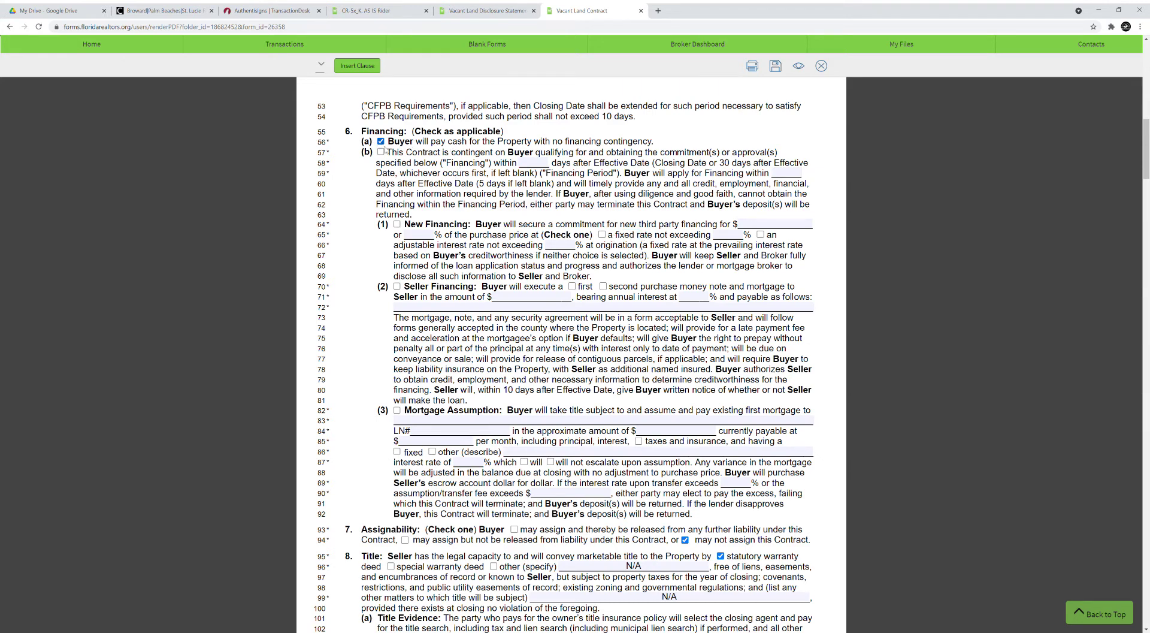
scroll(437, 233, "down", 5)
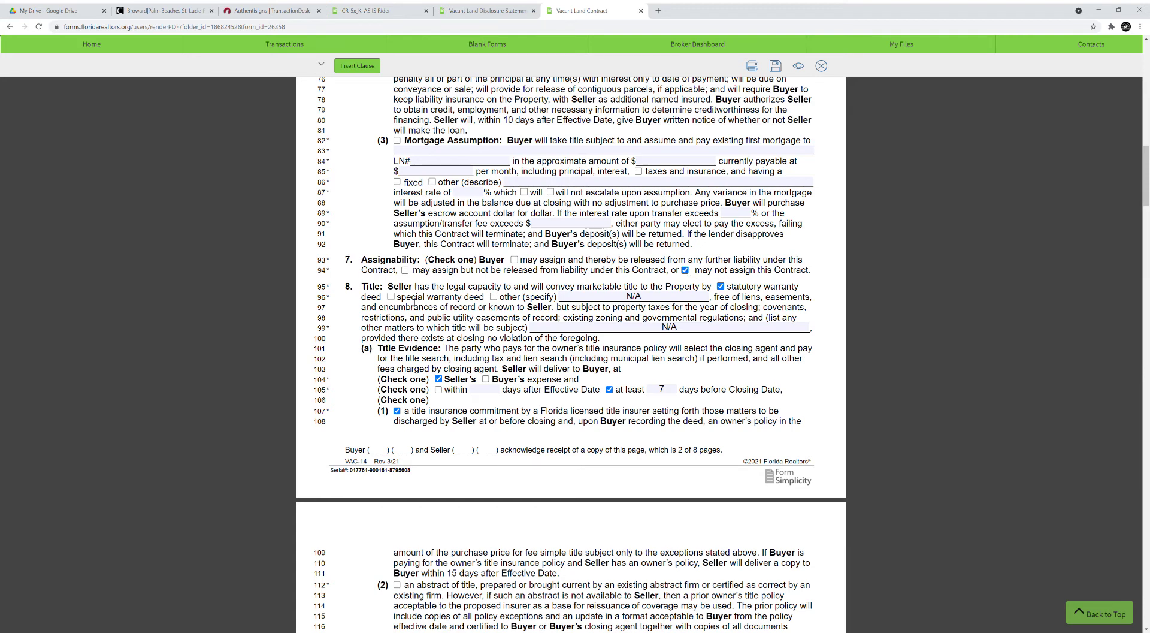
scroll(415, 303, "down", 2)
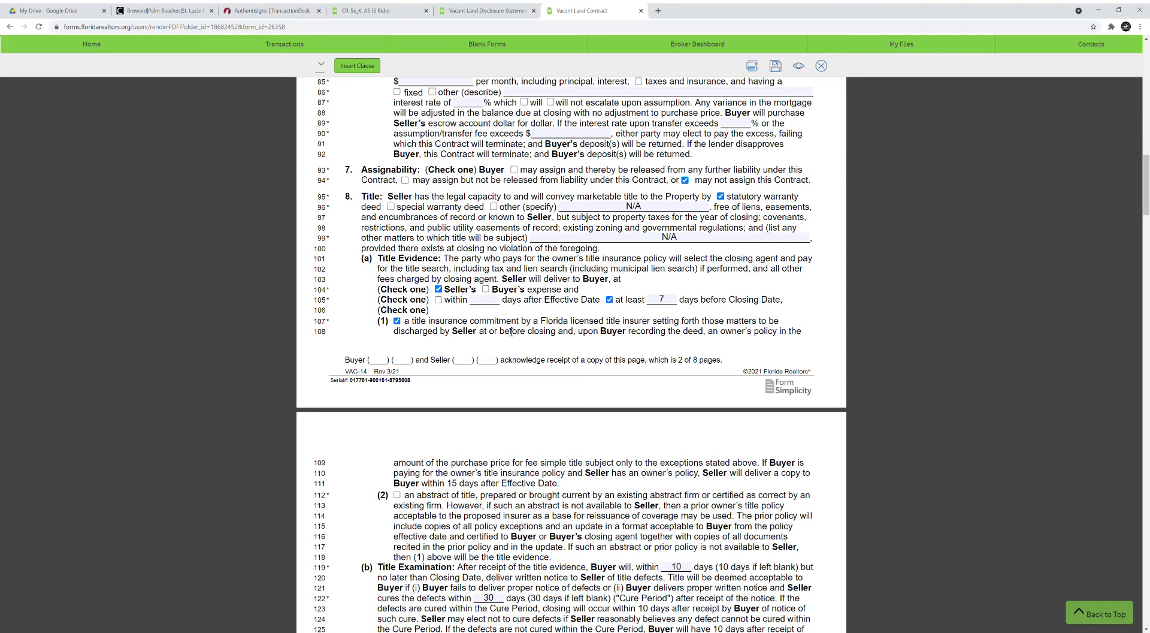
- Compare the title insurance commitment and abstract of title options under Title Evidence in section 8
scroll(510, 332, "down", 1)
left_click_drag(422, 454, 470, 460)
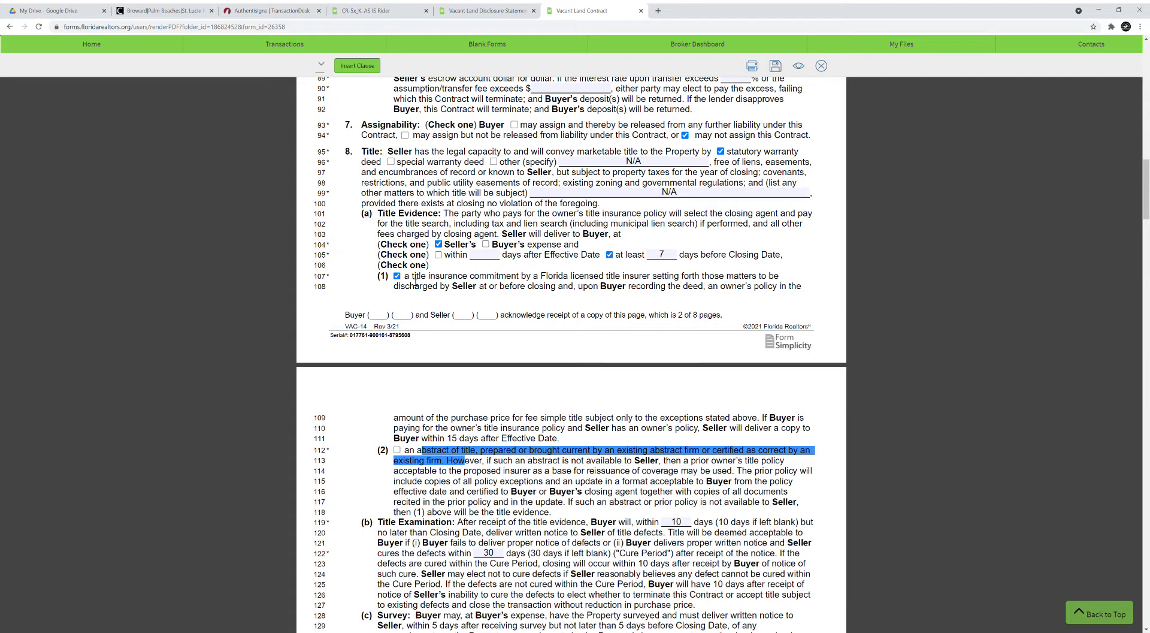
left_click_drag(412, 275, 654, 286)
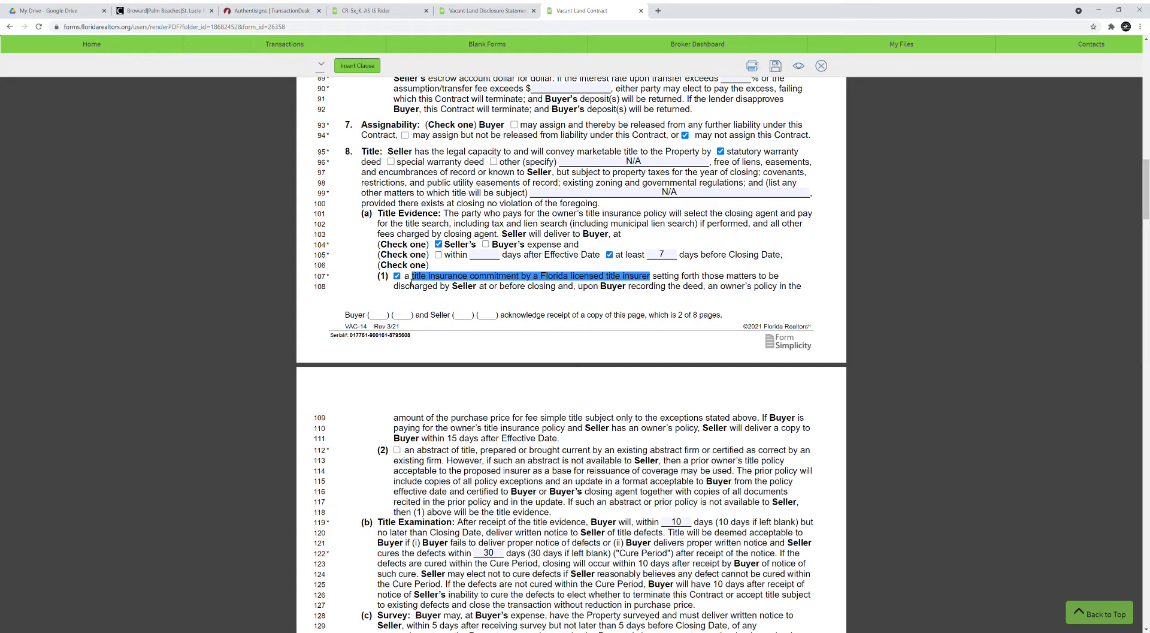
left_click(431, 458)
left_click_drag(419, 450, 475, 456)
left_click(455, 461)
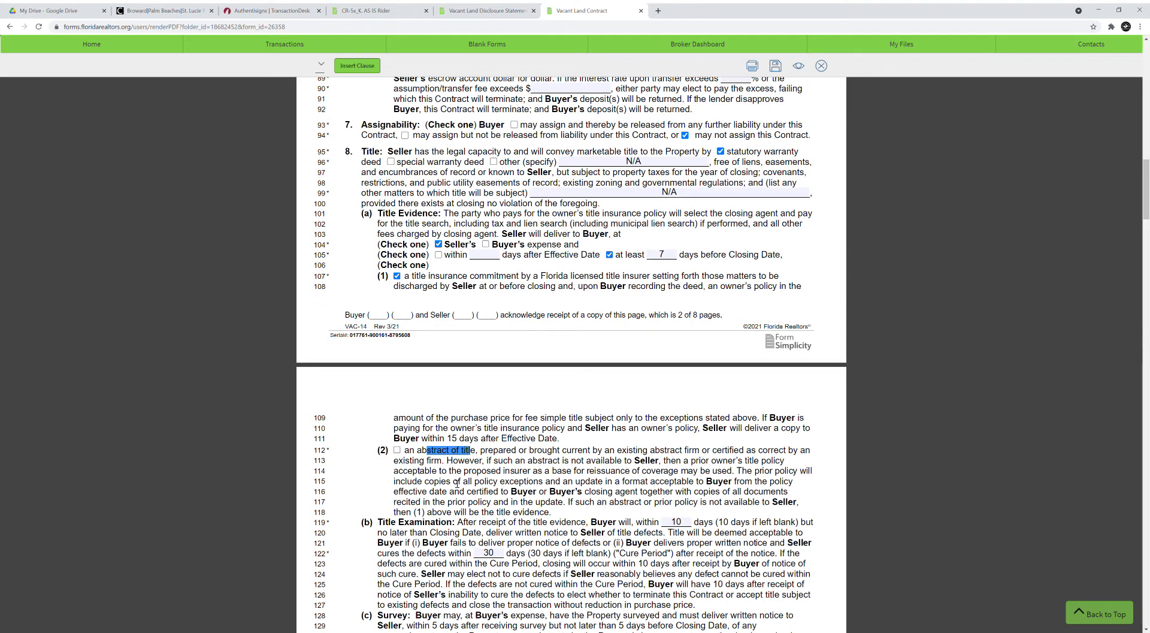
left_click(454, 289)
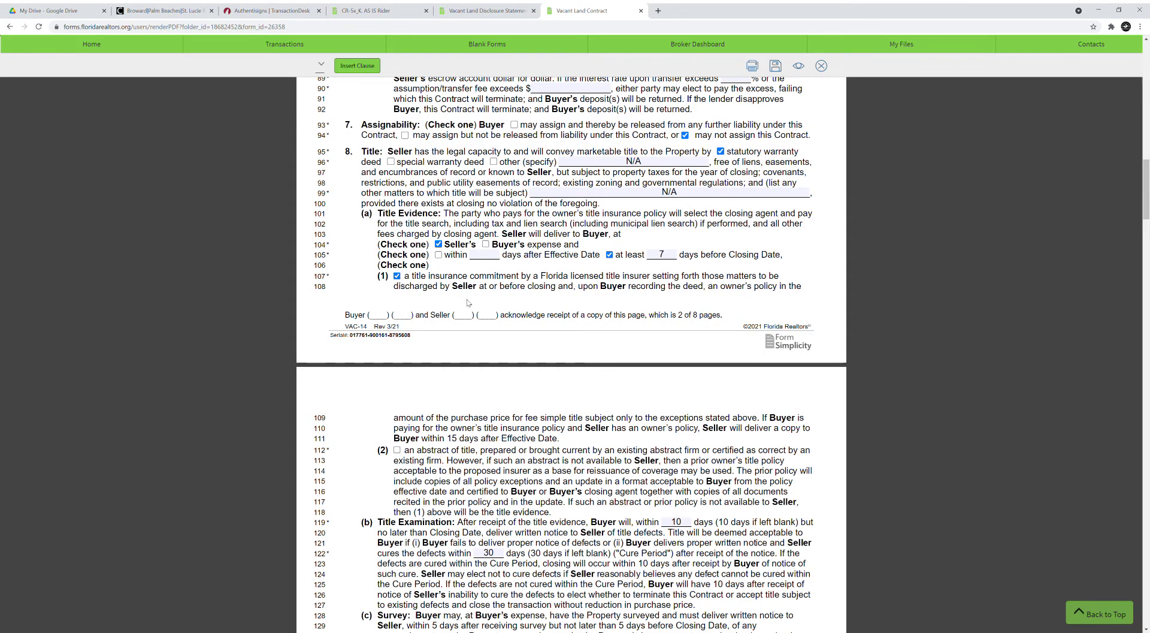
- Review the Title Examination periods, the survey terms and the Due Diligence Period under Property Condition
scroll(480, 313, "down", 5)
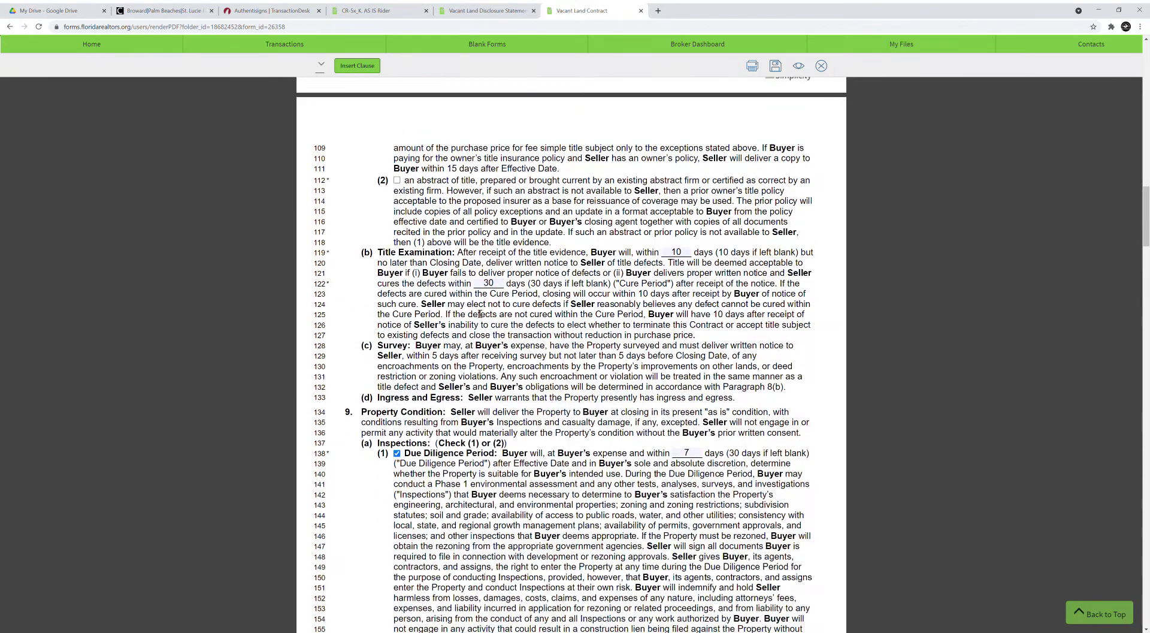
scroll(403, 263, "down", 1)
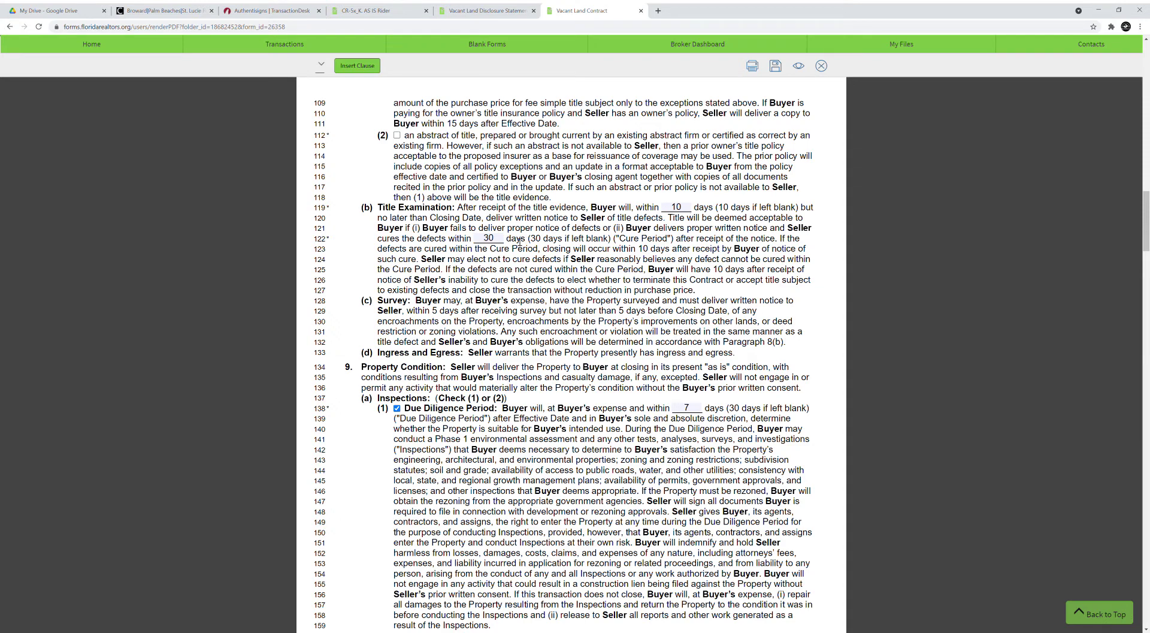
left_click(681, 210)
scroll(542, 262, "down", 2)
scroll(542, 262, "down", 2)
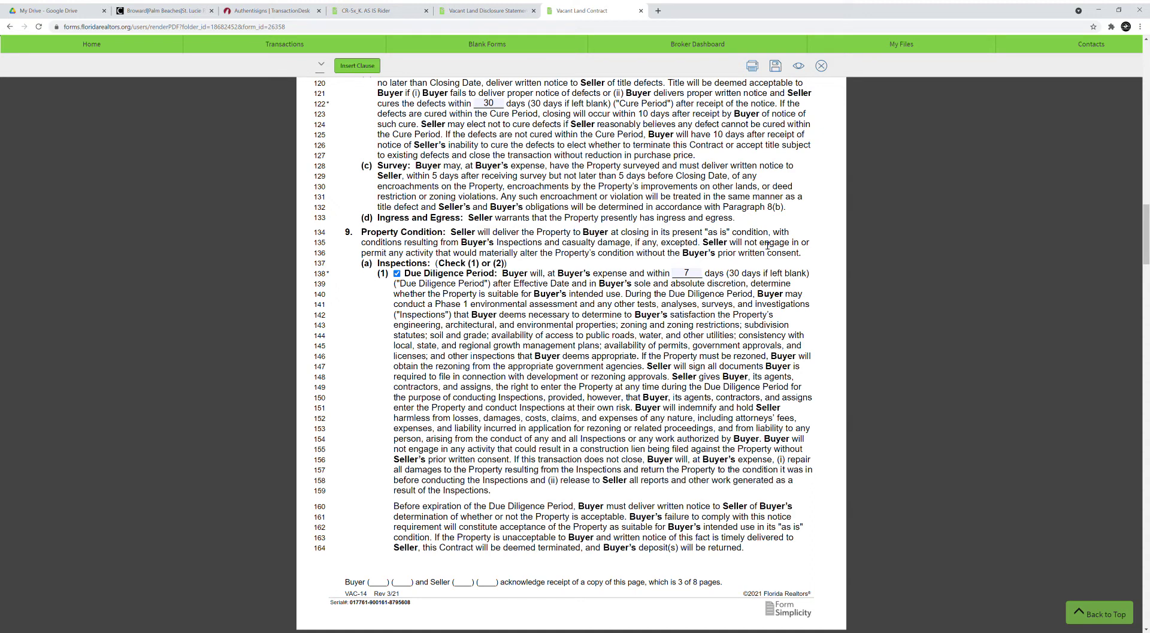
- Compare the Due Diligence Period and No Due Diligence Period options under Inspections in section 9
left_click_drag(711, 237, 729, 240)
left_click(743, 246)
scroll(452, 285, "down", 1)
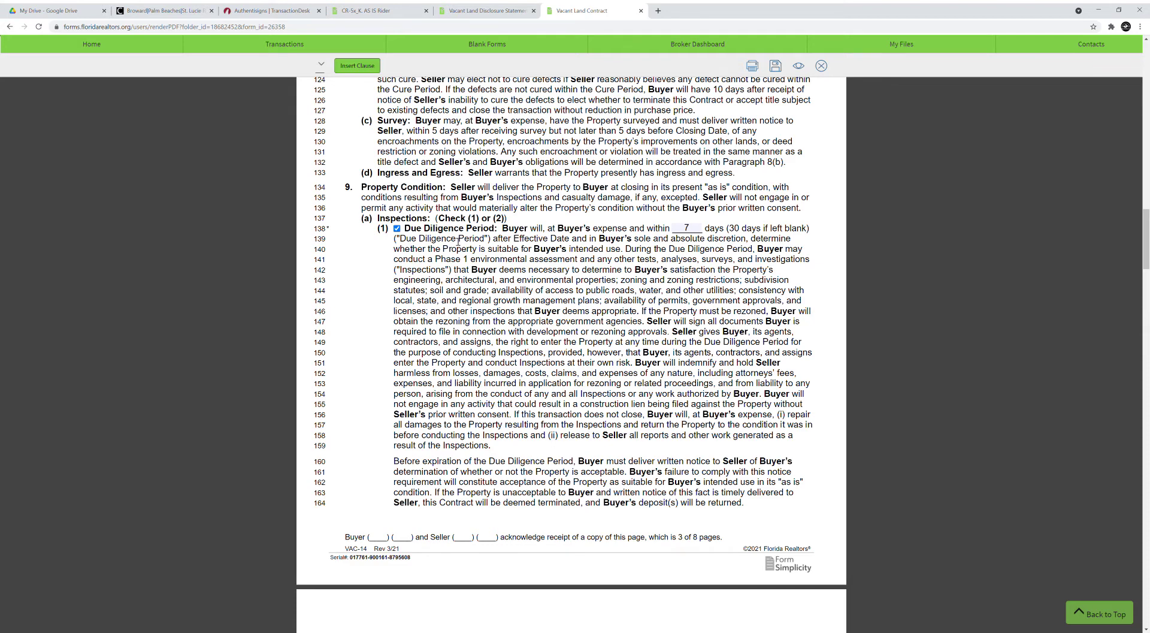
scroll(537, 302, "down", 3)
scroll(536, 308, "down", 4)
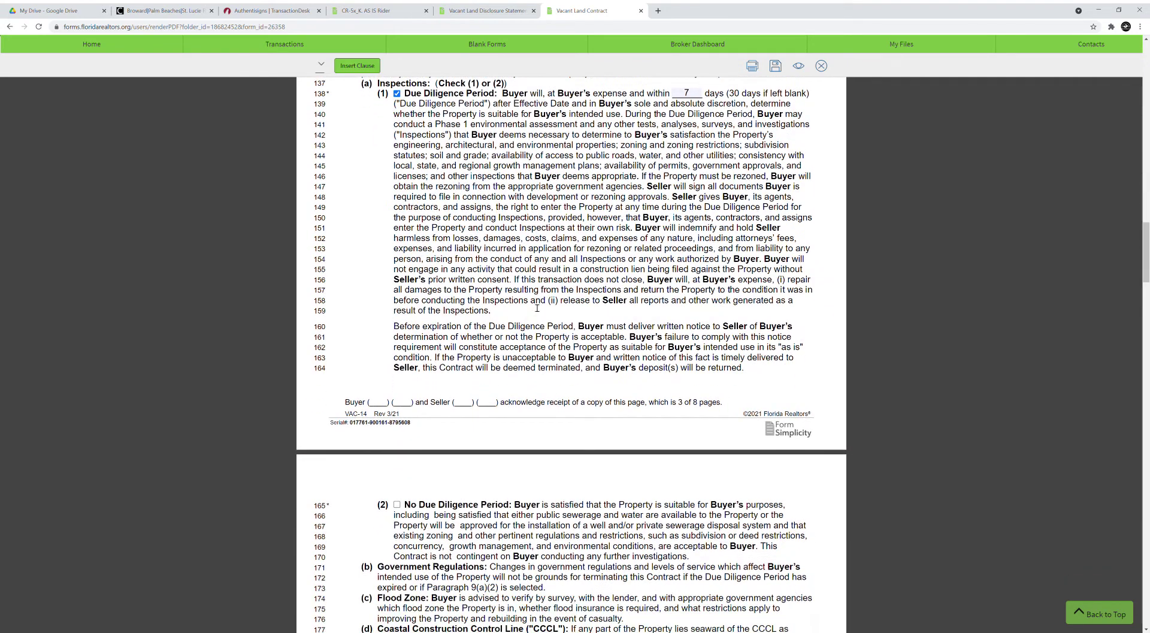
scroll(537, 307, "up", 2)
scroll(537, 307, "down", 2)
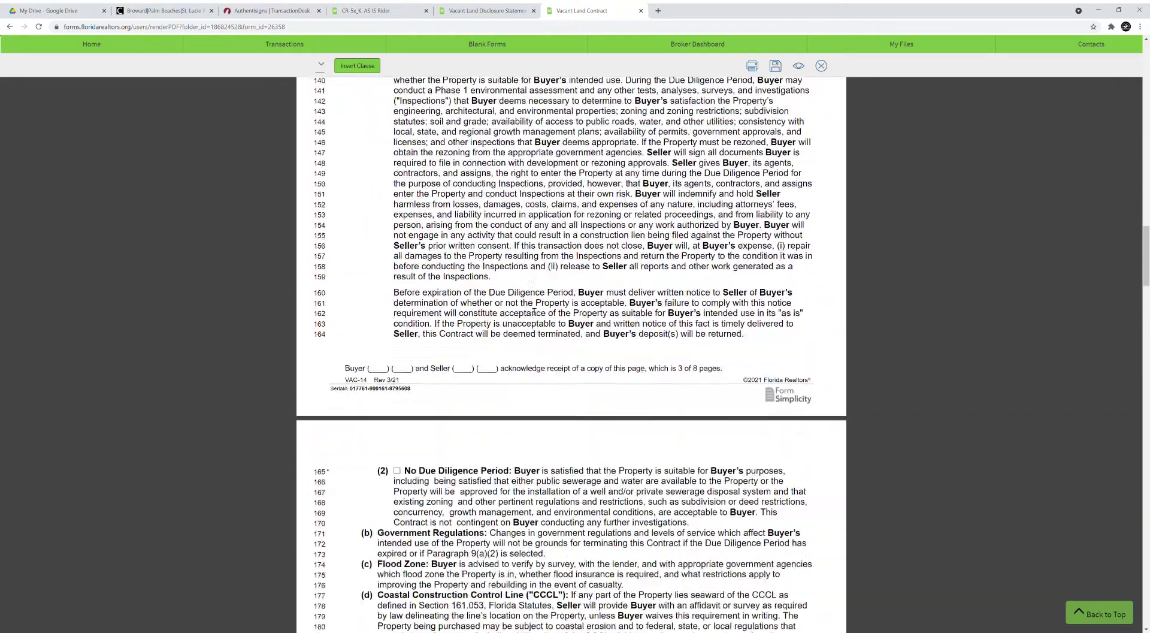
left_click_drag(564, 461, 415, 463)
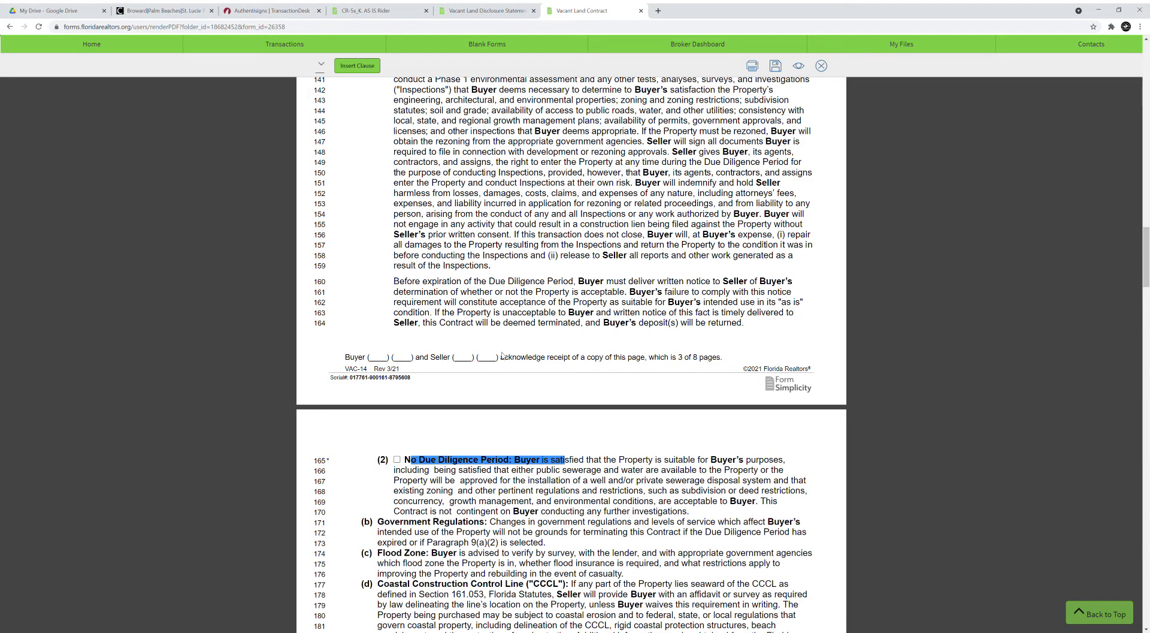
- Examine the Due Diligence Period wording on environmental assessments, tests, surveys, property access and the buyer's inspection responsibilities
scroll(646, 307, "up", 4)
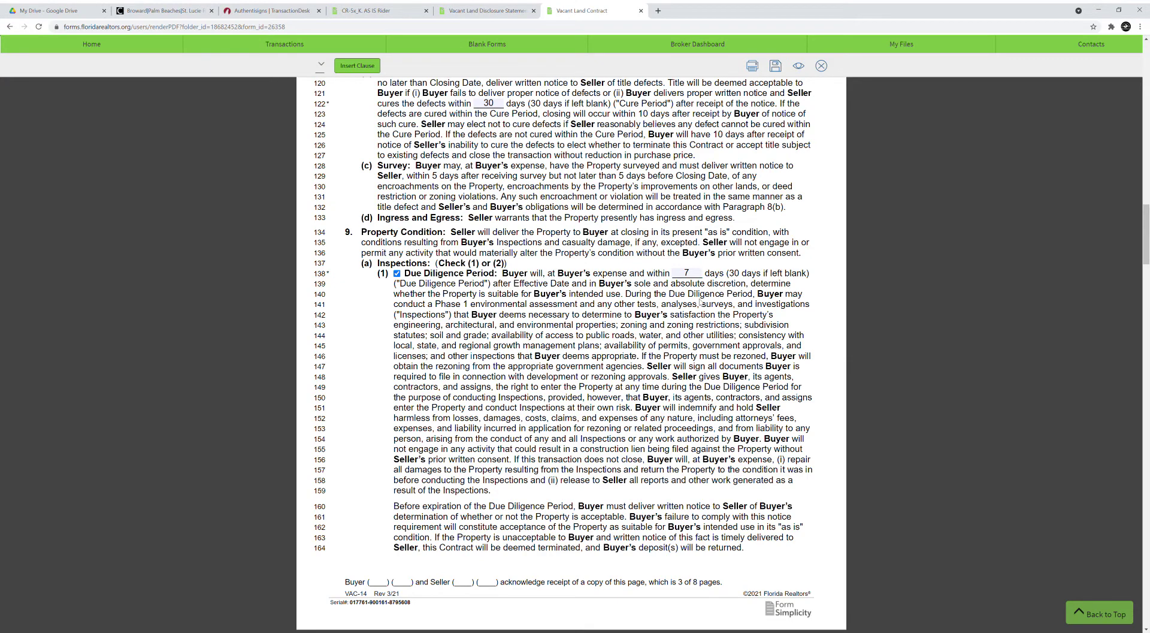
left_click_drag(612, 314, 714, 316)
left_click(714, 315)
left_click_drag(545, 294, 588, 294)
left_click_drag(507, 304, 785, 314)
left_click(650, 366)
left_click_drag(528, 345, 689, 428)
left_click(570, 286)
- Review the remaining section 9 terms and section 10's closing costs, prorations, special assessments and property tax disclosure
scroll(577, 323, "down", 5)
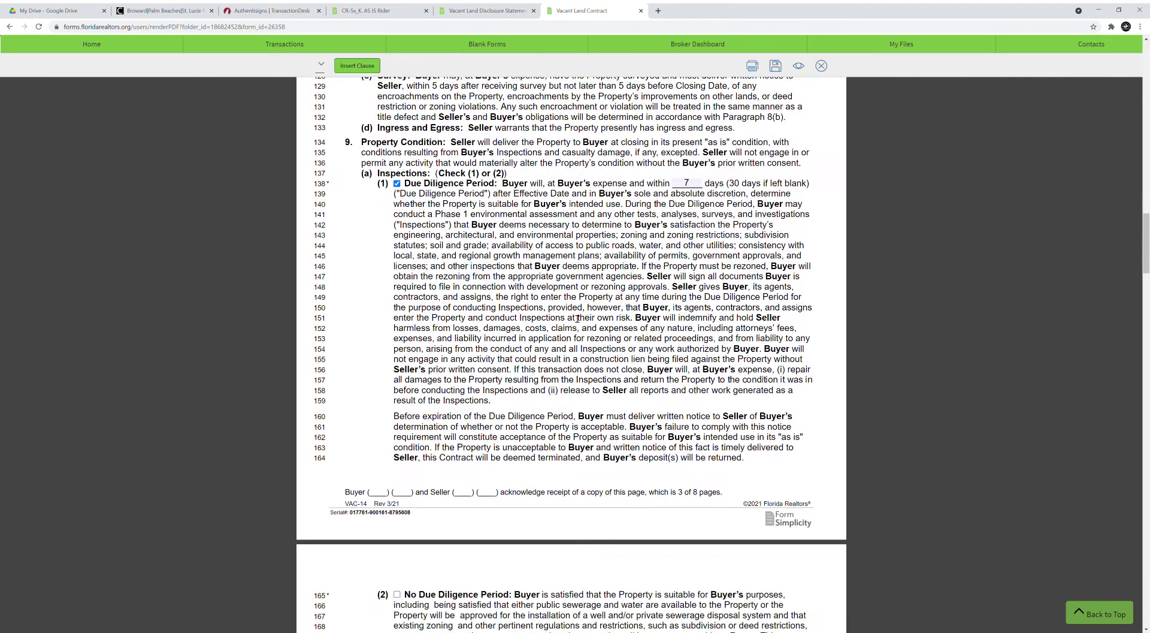
scroll(577, 318, "down", 4)
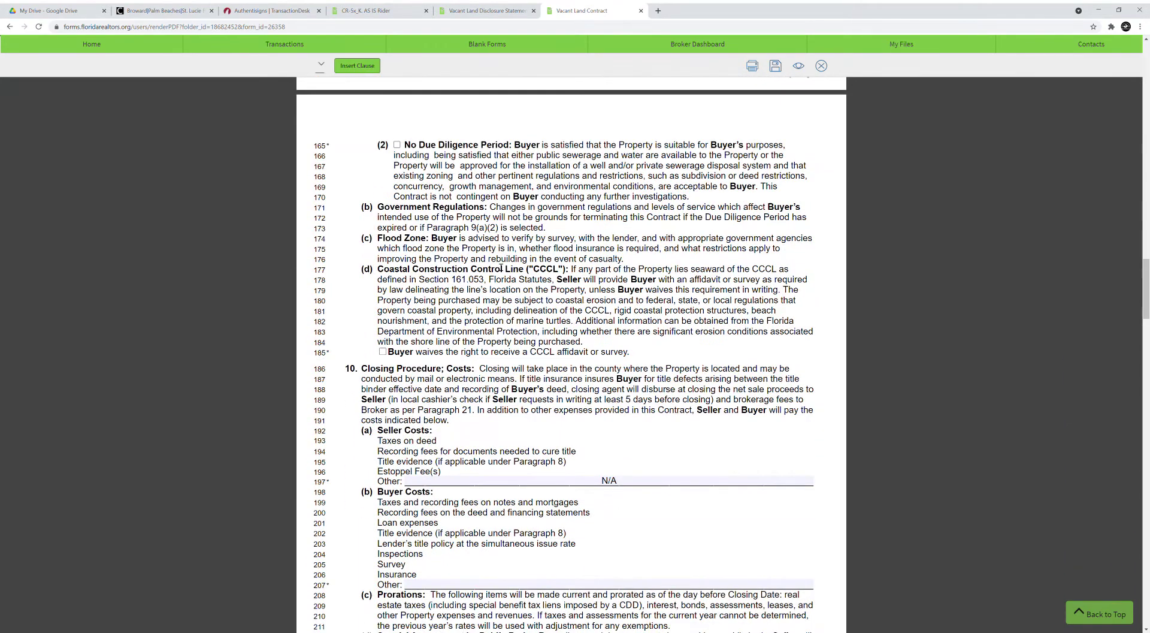
scroll(502, 269, "down", 2)
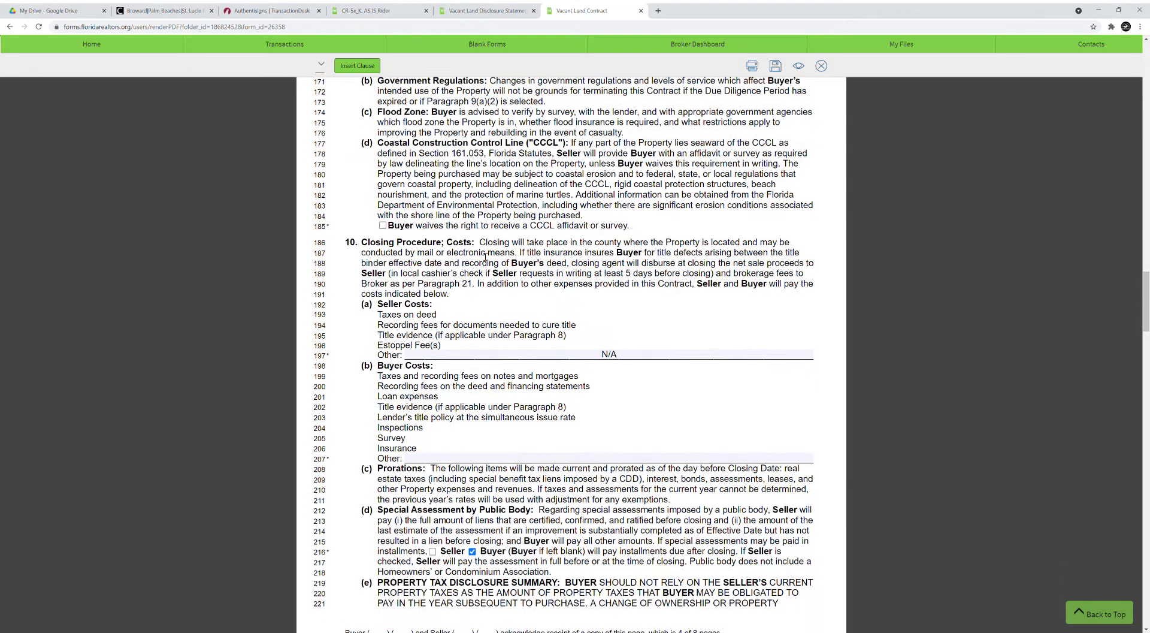
scroll(486, 256, "down", 1)
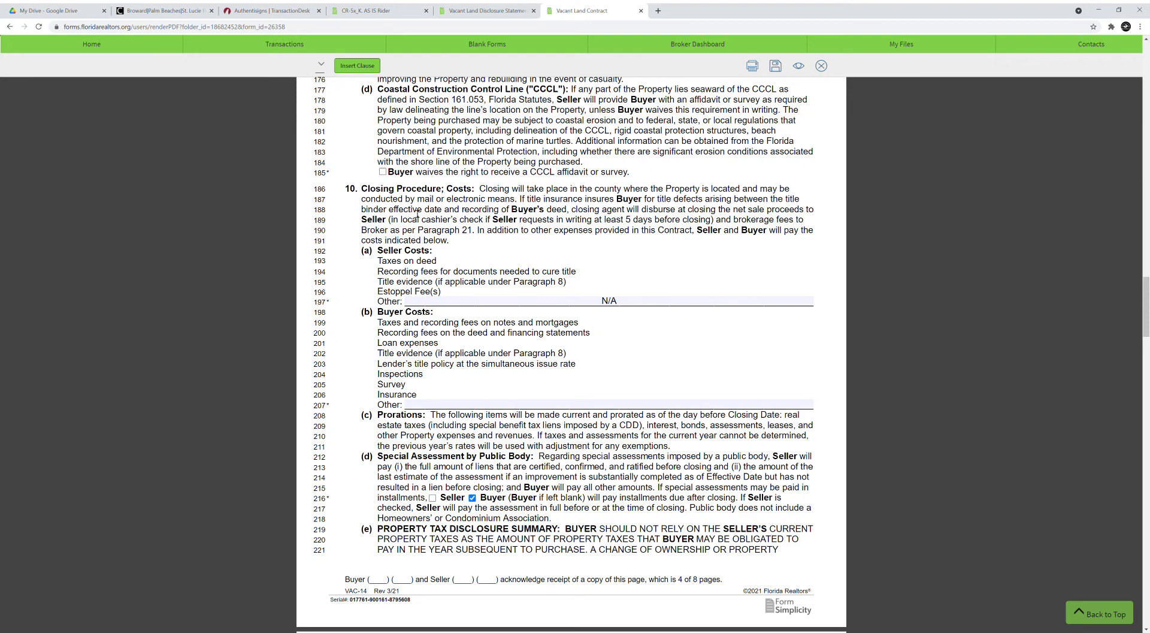
scroll(417, 215, "down", 3)
scroll(455, 343, "down", 1)
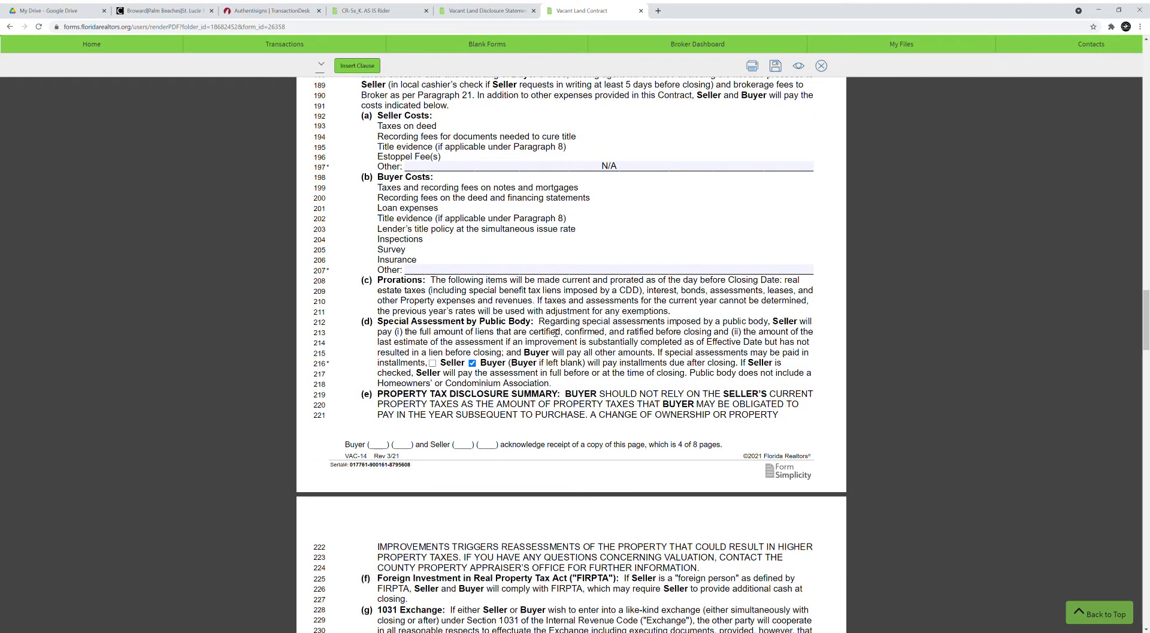
left_click_drag(445, 331, 779, 415)
left_click(779, 415)
scroll(555, 386, "down", 1)
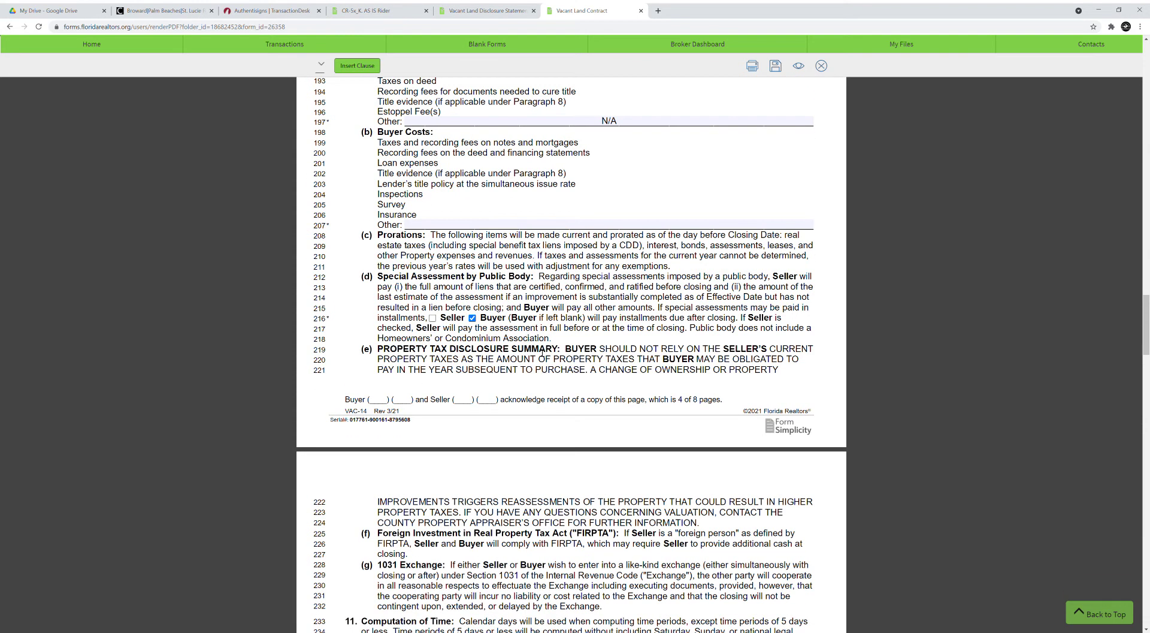
- Skim the contract from the FIRPTA and 1031 Exchange clauses through the standard provisions in sections 11 to 20
scroll(543, 354, "down", 3)
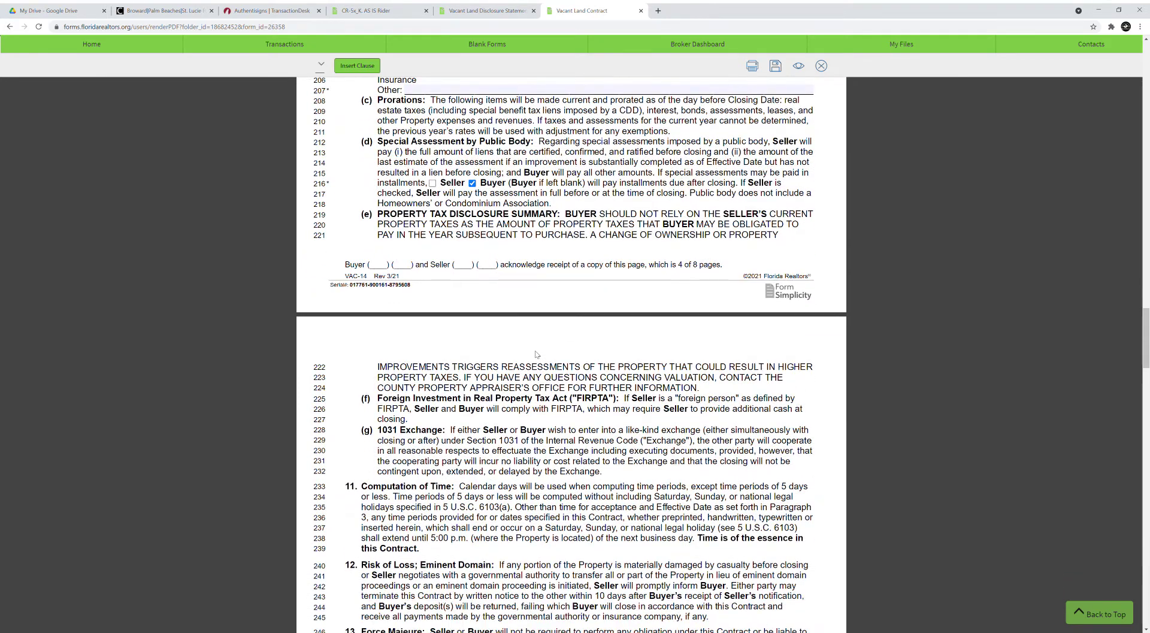
scroll(536, 354, "down", 3)
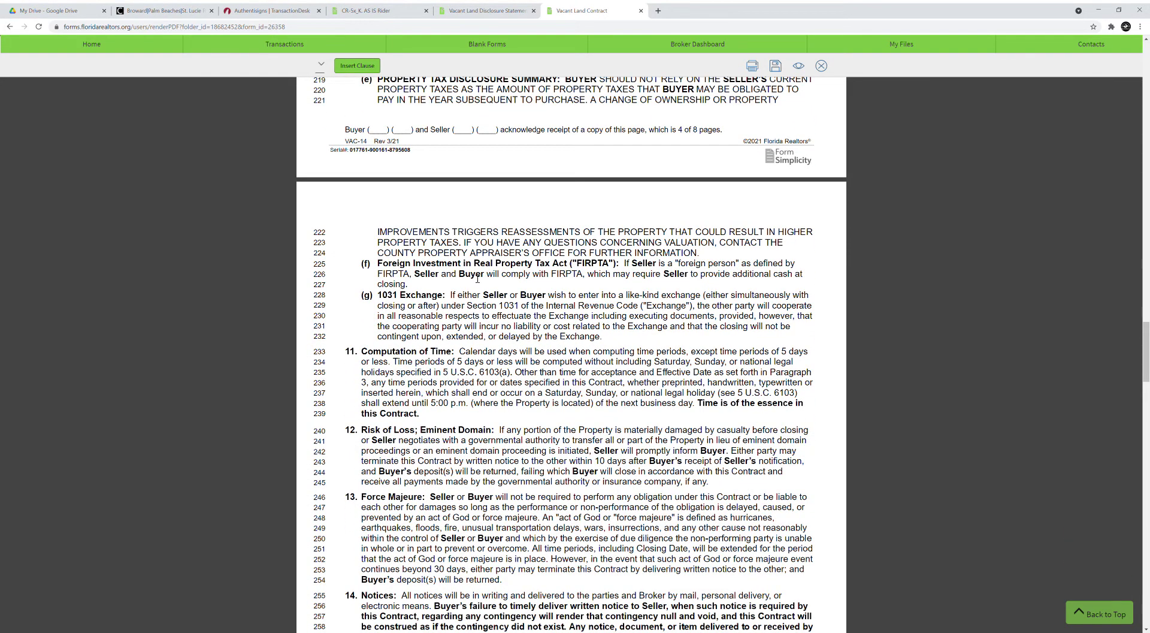
scroll(477, 288, "down", 1)
scroll(478, 287, "down", 2)
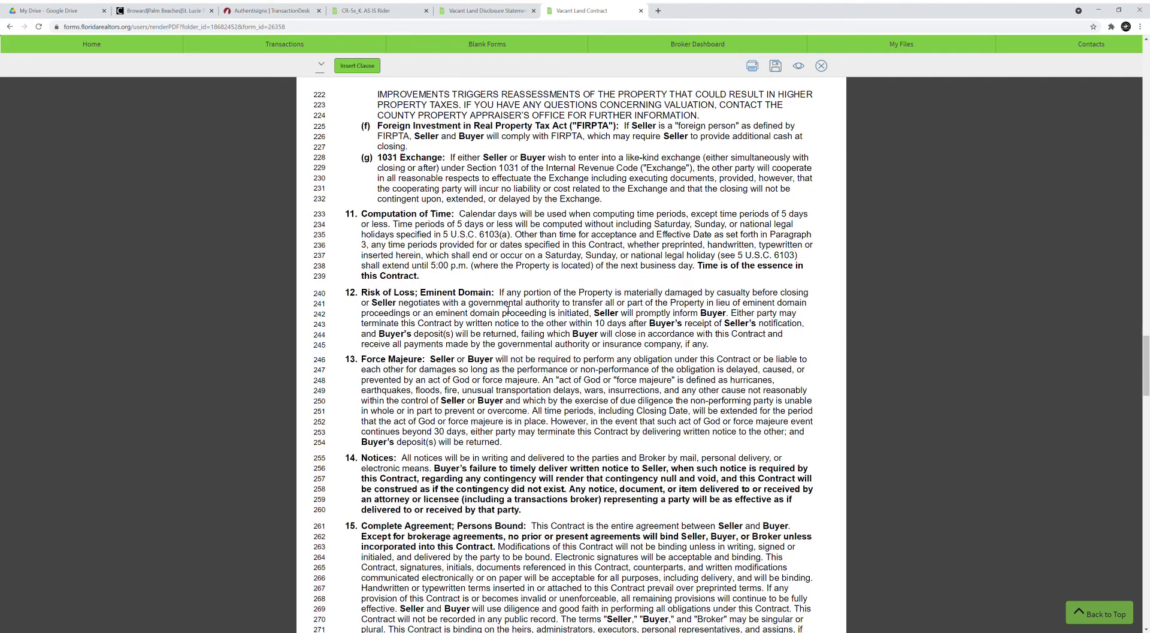
scroll(508, 309, "down", 3)
scroll(508, 310, "down", 1)
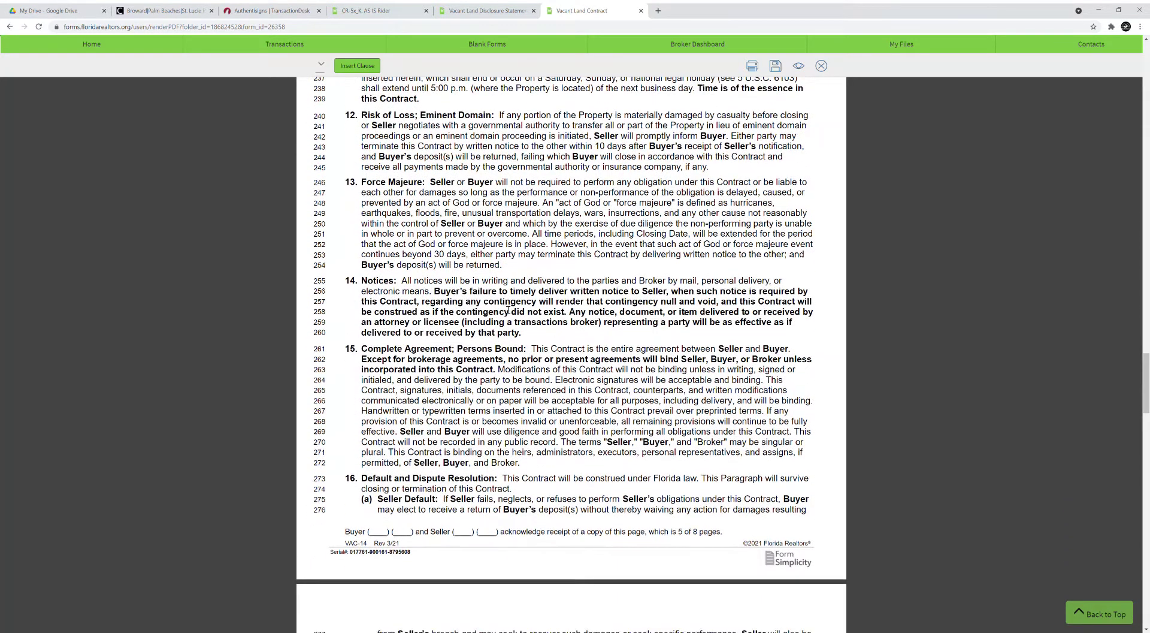
scroll(508, 309, "down", 6)
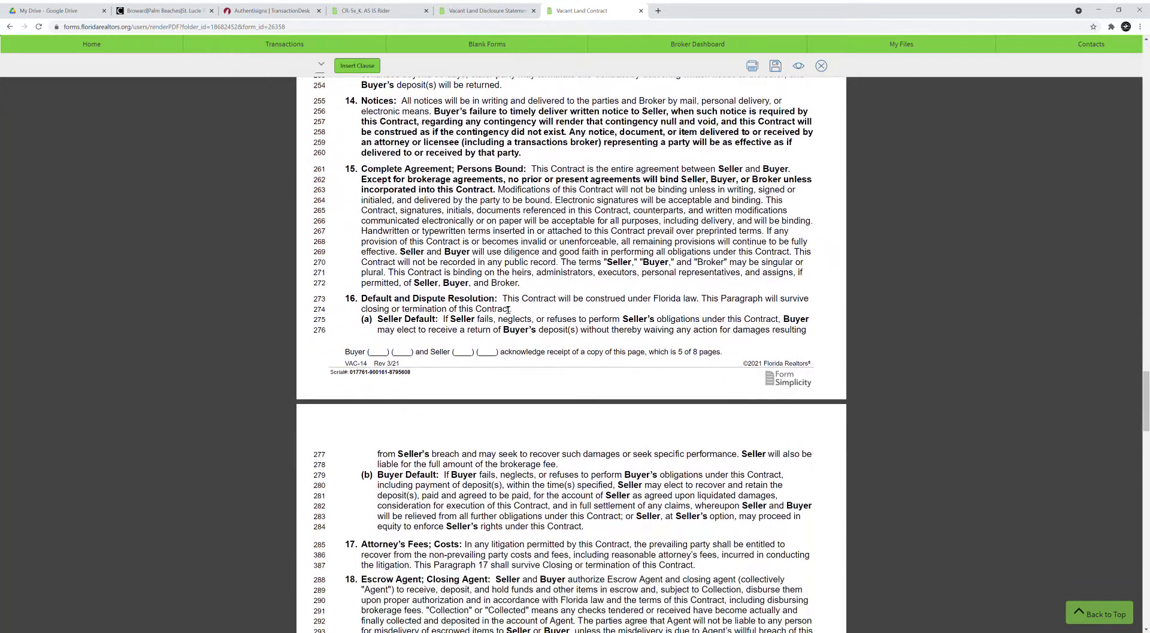
scroll(508, 309, "down", 7)
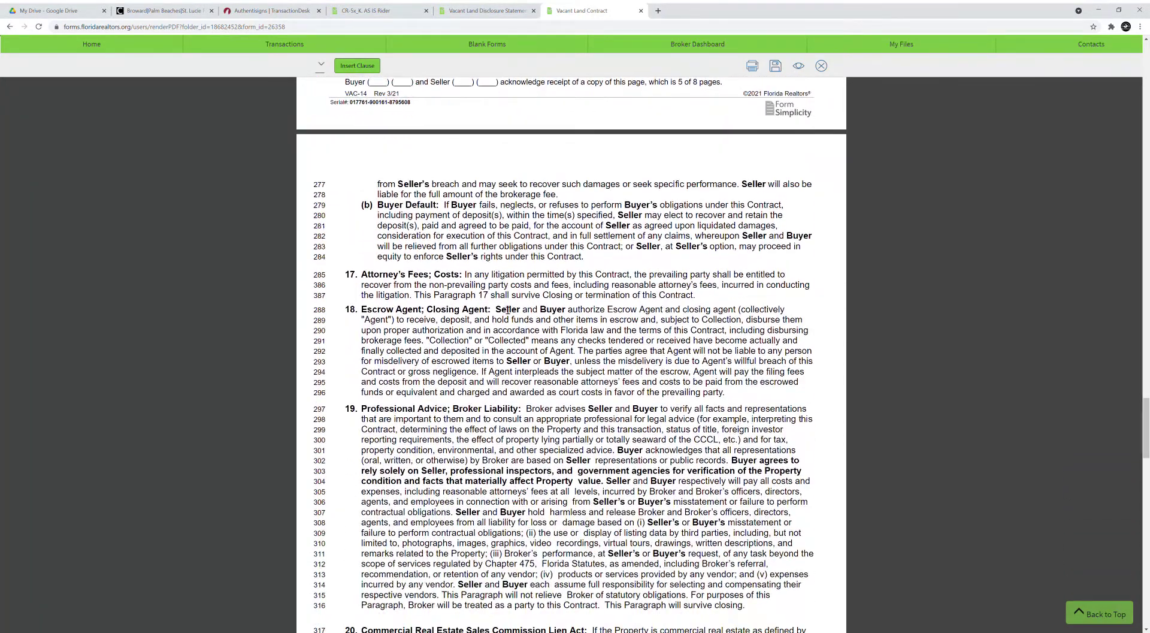
scroll(508, 312, "down", 5)
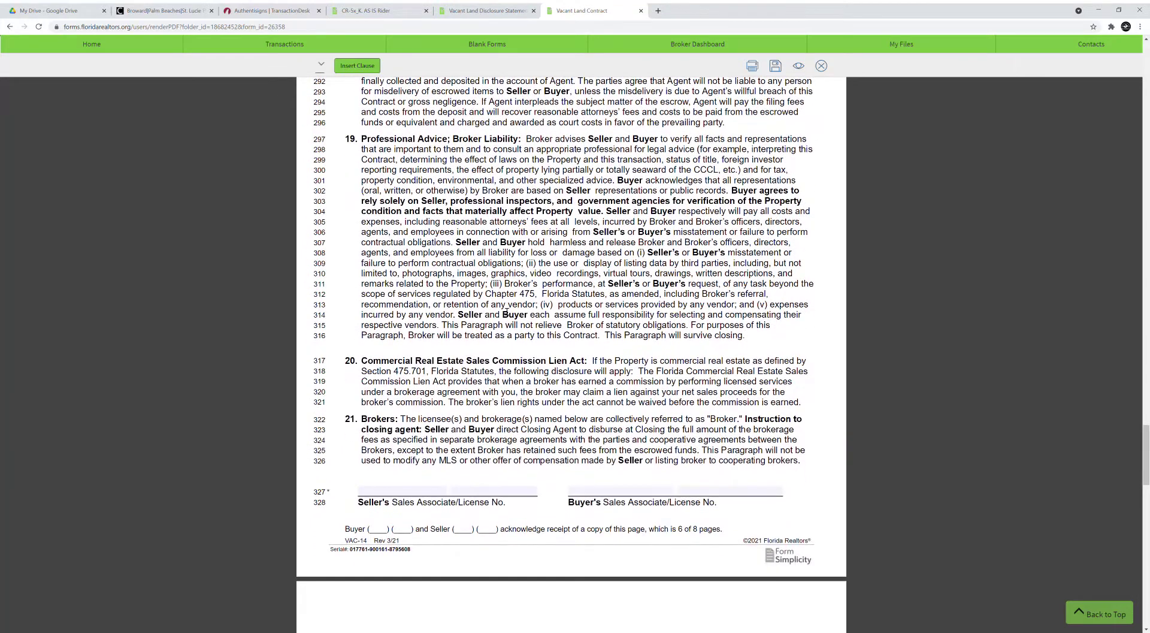
- Review the broker information fields in section 21, the Addenda options in section 22 and the Additional Terms in section 23
scroll(507, 311, "down", 2)
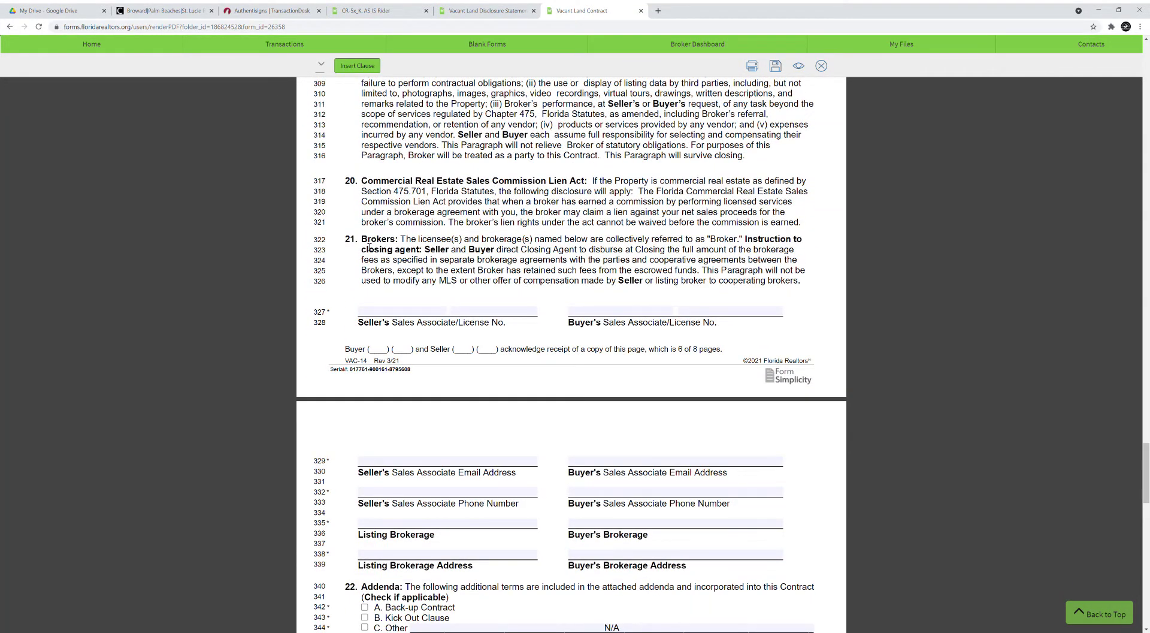
scroll(431, 333, "down", 2)
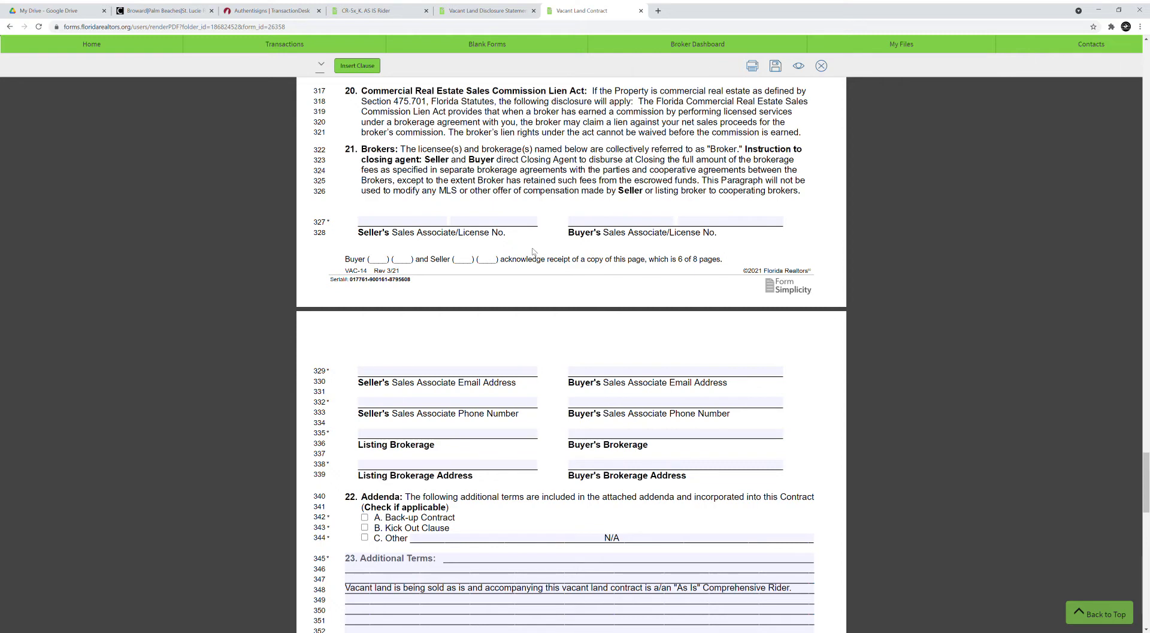
scroll(578, 424, "down", 1)
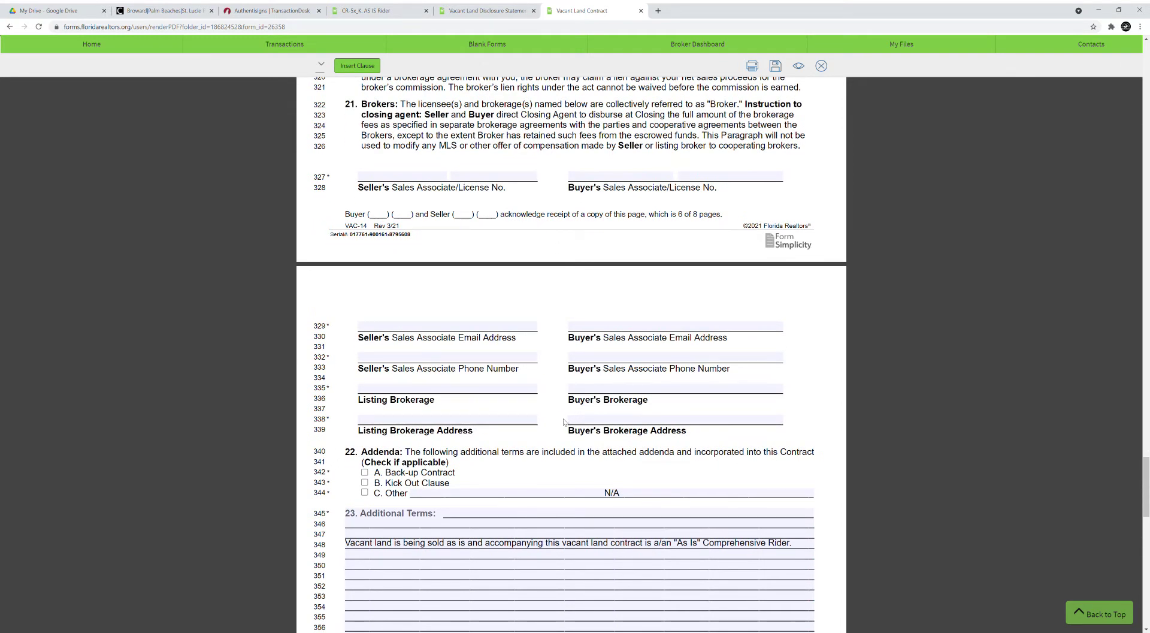
scroll(506, 413, "down", 2)
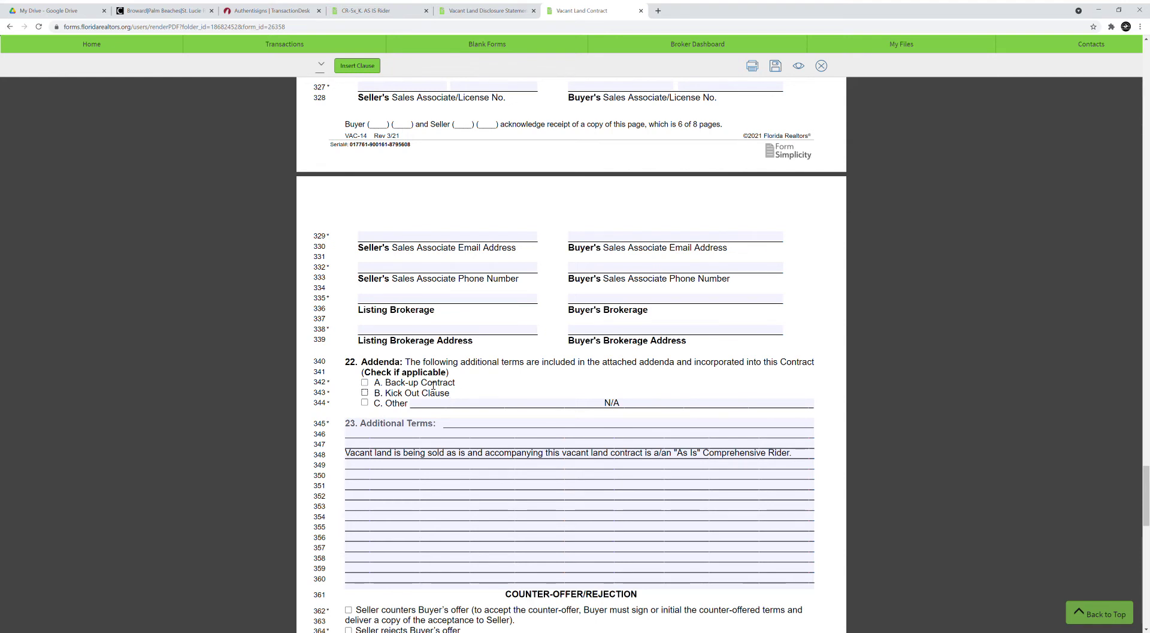
scroll(432, 387, "down", 2)
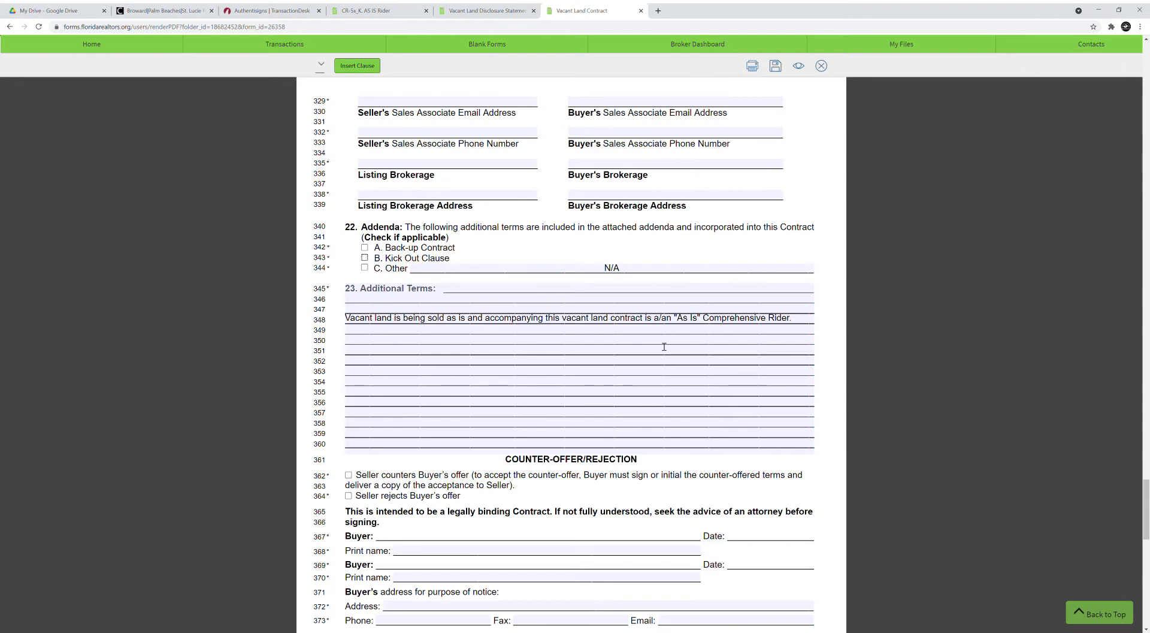
- Go back to section 9 and highlight the Property Condition wording about delivering the property "as is" at closing
scroll(664, 346, "up", 10)
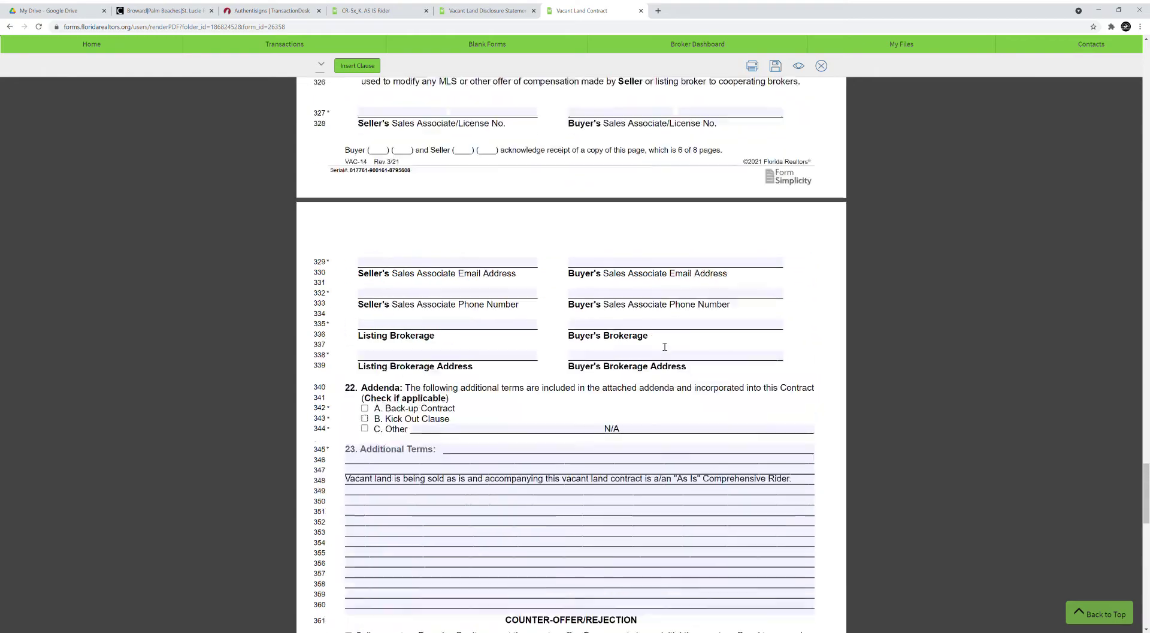
scroll(665, 351, "up", 14)
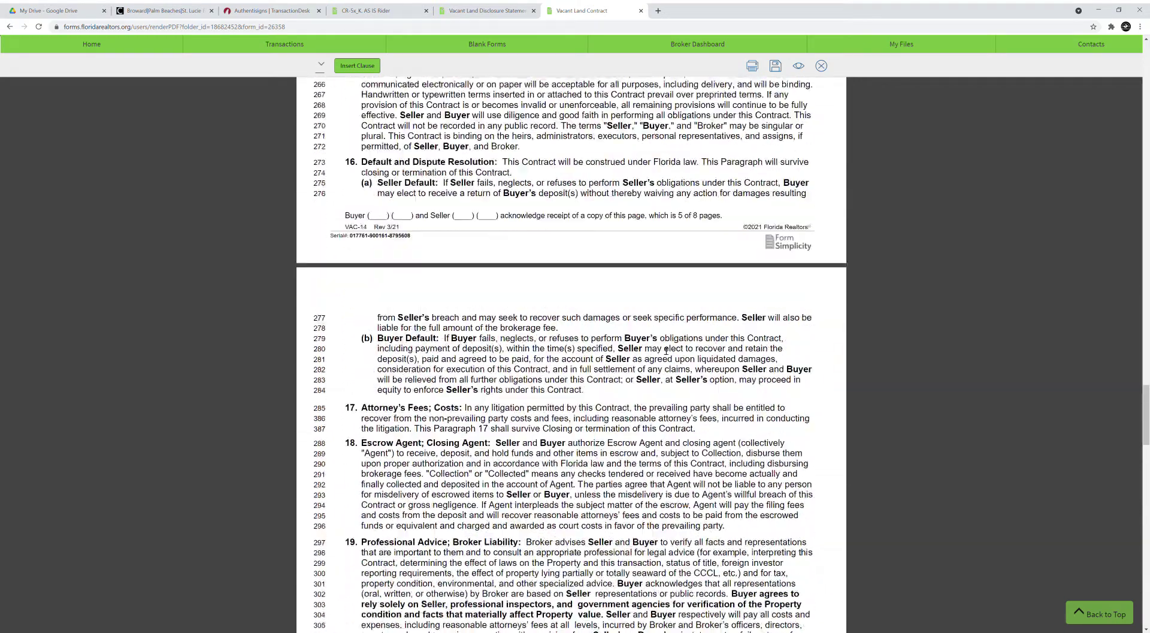
scroll(666, 350, "up", 12)
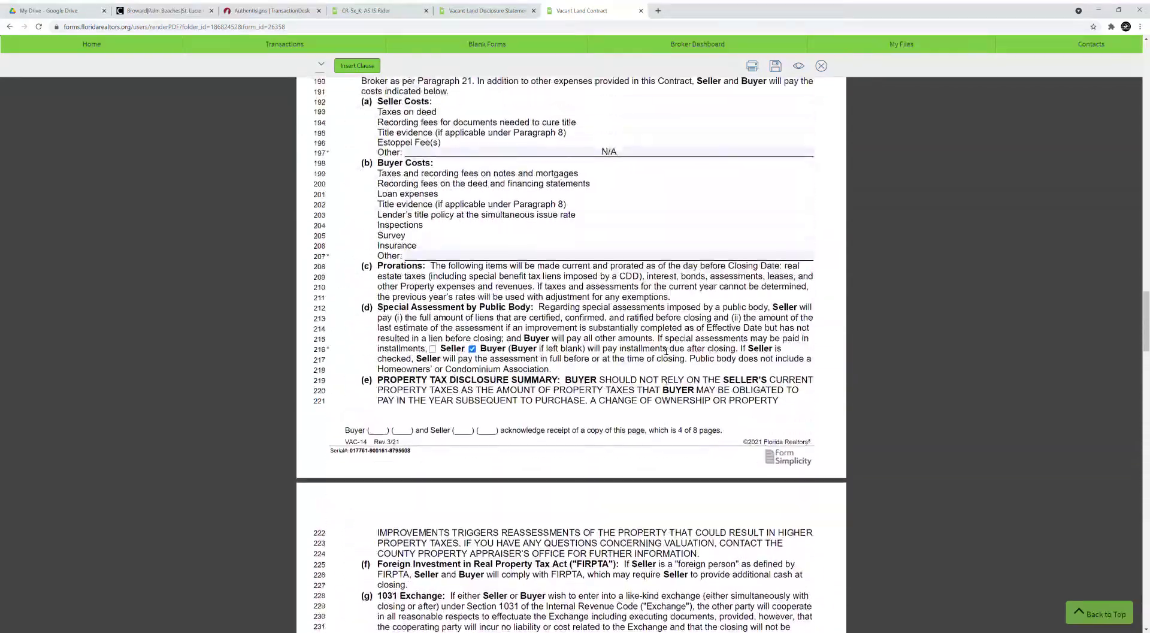
scroll(665, 353, "up", 12)
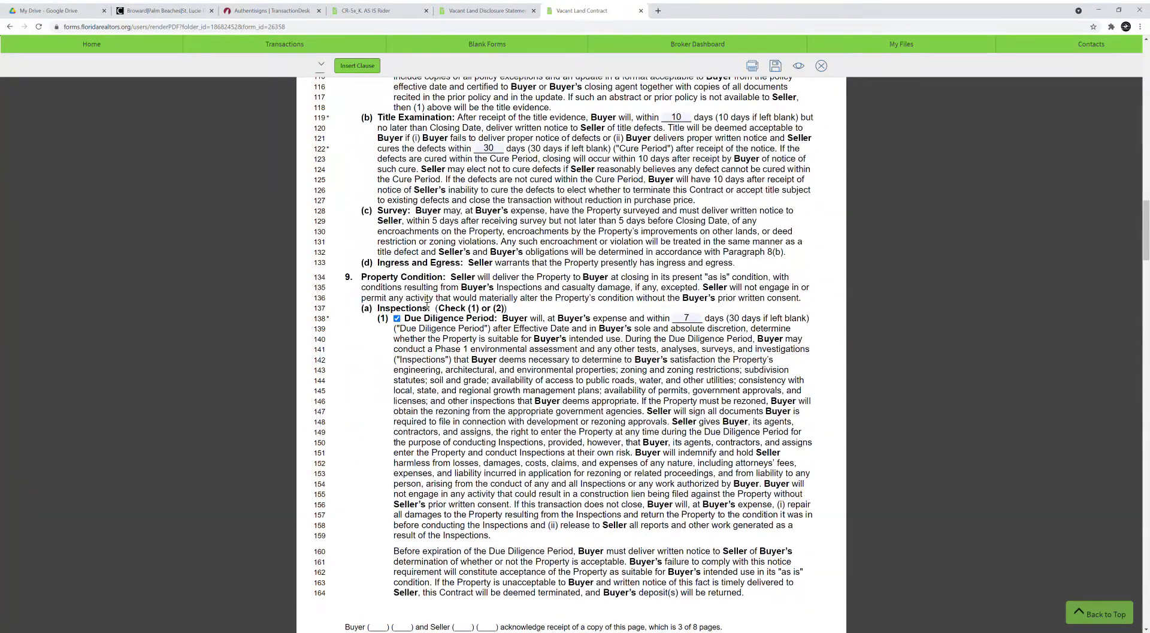
double_click(402, 282)
left_click(402, 283)
left_click_drag(381, 277, 735, 283)
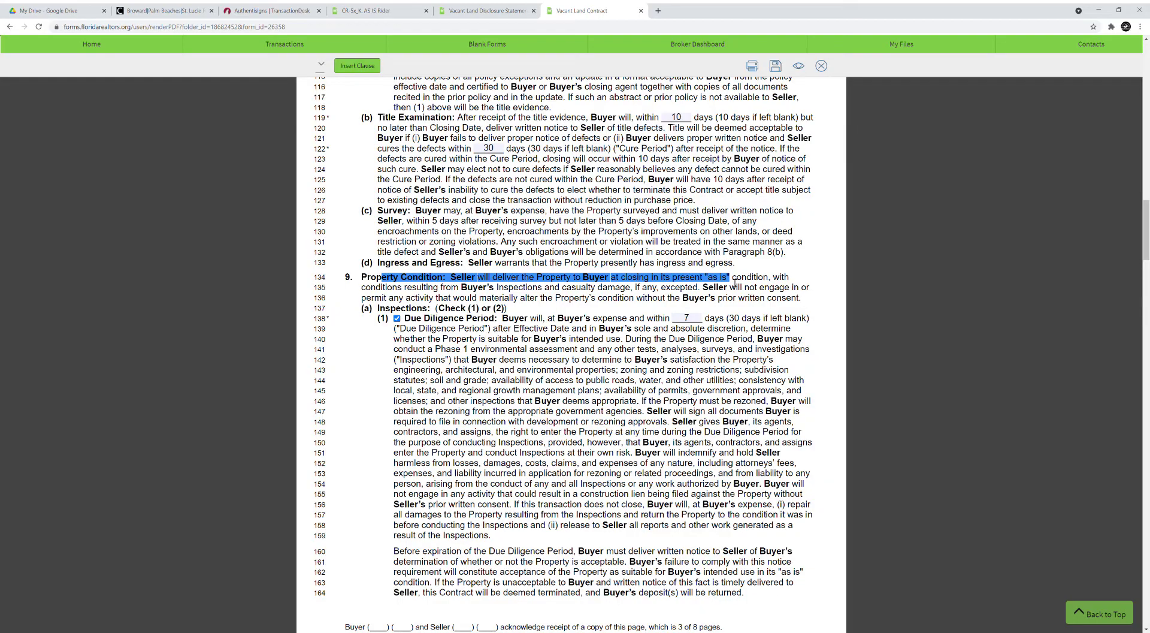
- Return to the Additional Terms in section 23 to check the clause referencing the "As Is" Comprehensive Rider
scroll(663, 358, "down", 15)
scroll(663, 357, "down", 20)
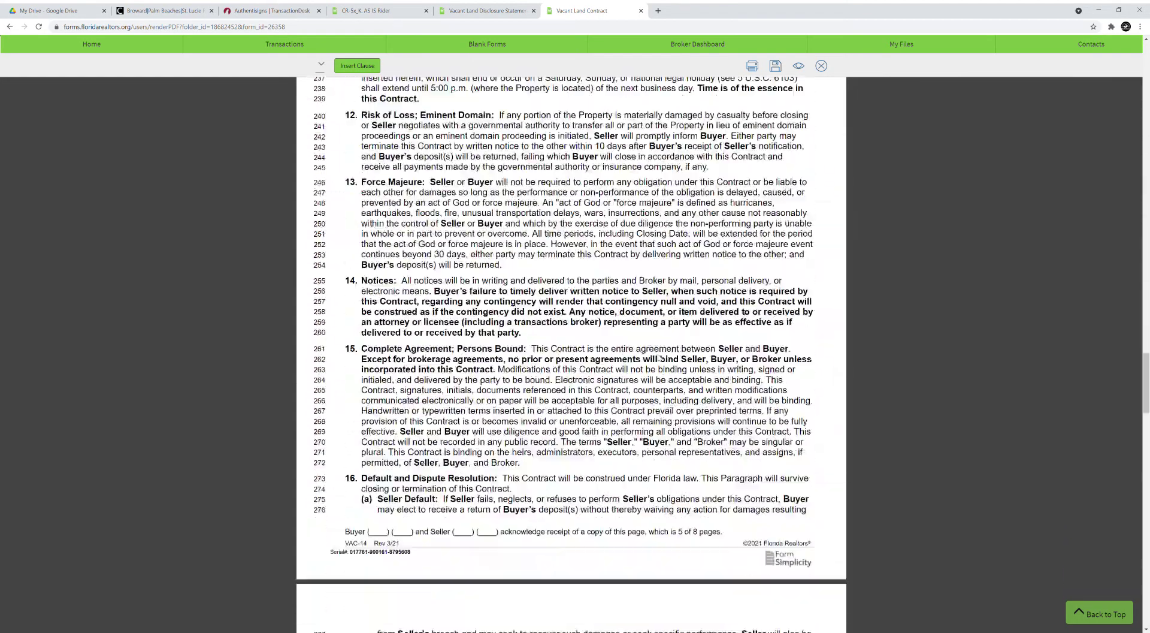
scroll(647, 351, "up", 2)
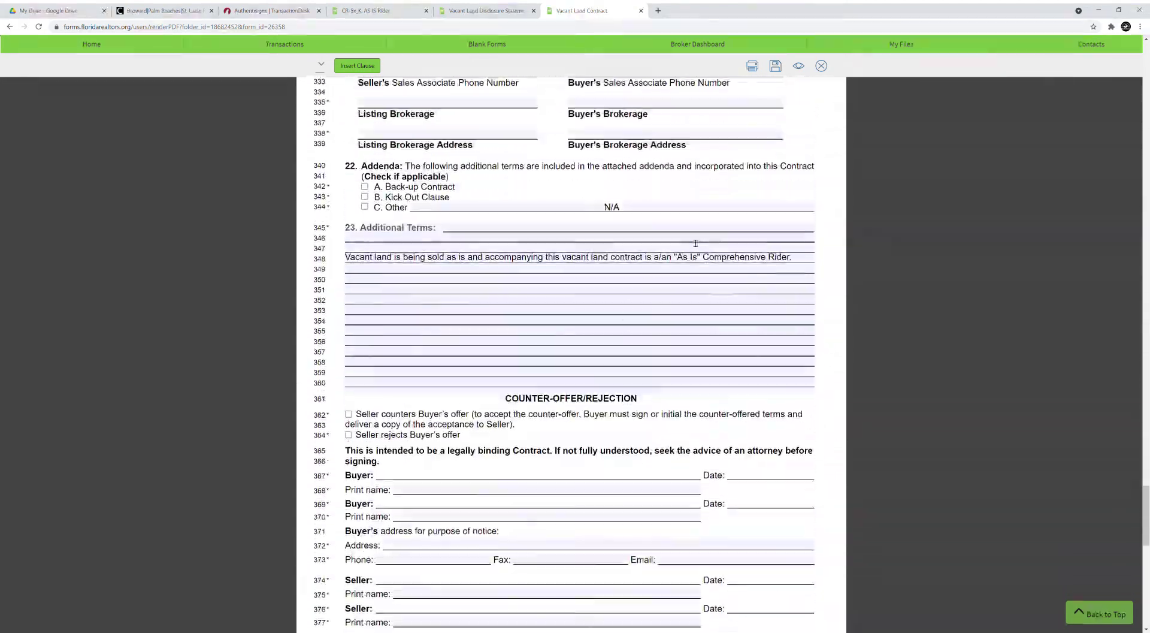
- Switch to the CR-5x_K. AS IS Rider form and review the seller's obligations, inspection period and property maintenance clauses
left_click(483, 10)
left_click(397, 10)
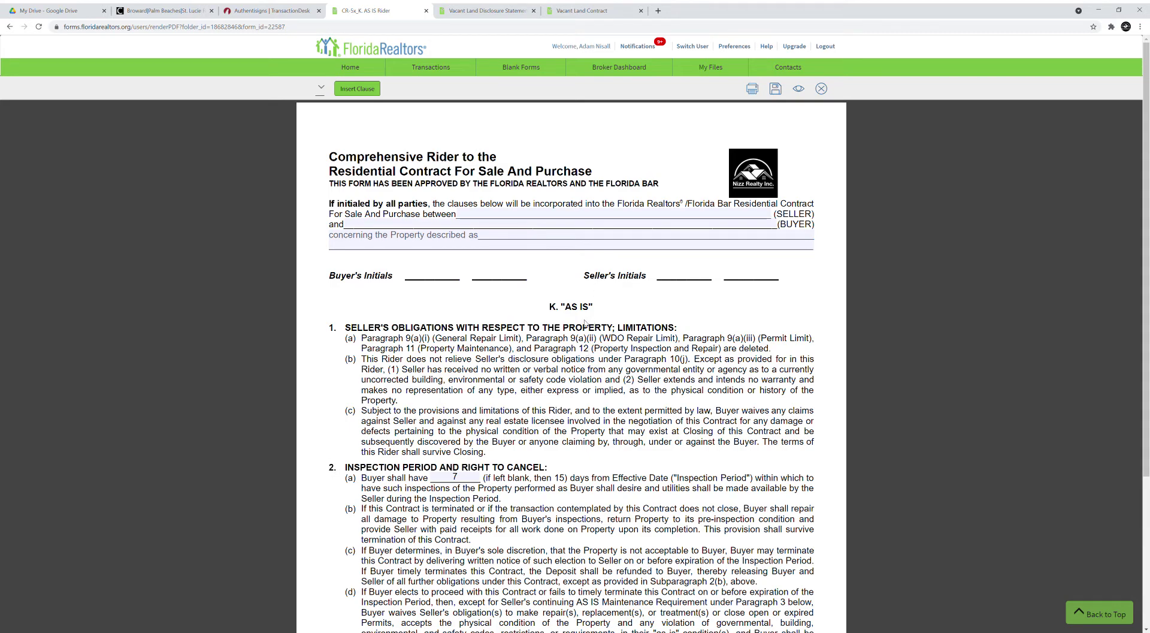
scroll(585, 323, "down", 3)
scroll(586, 390, "up", 2)
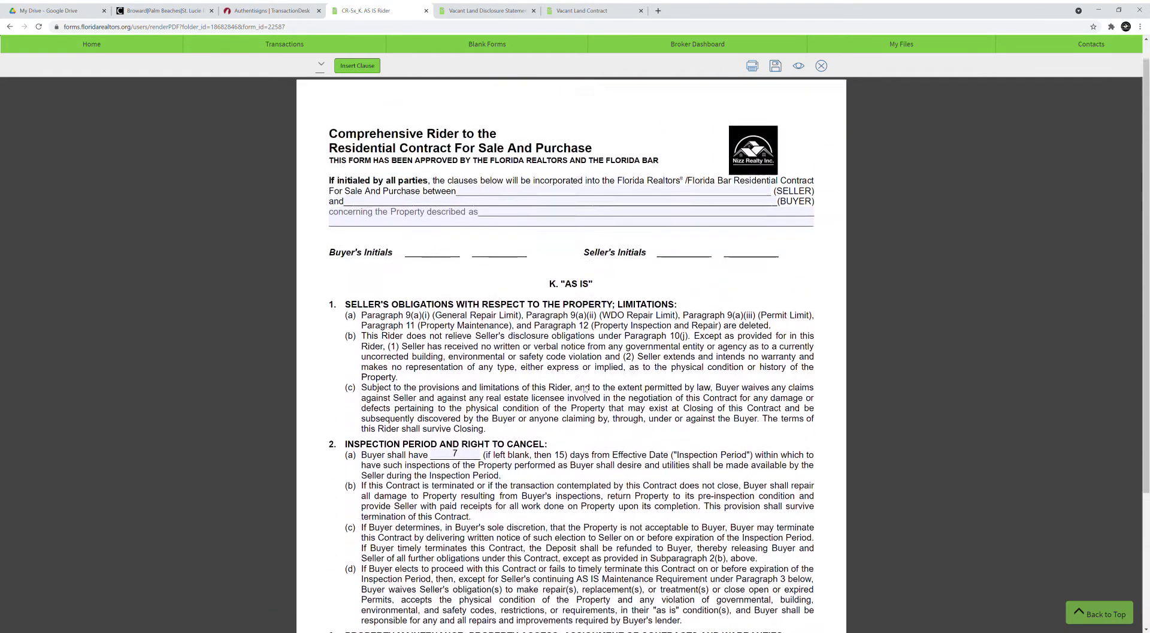
scroll(586, 389, "up", 1)
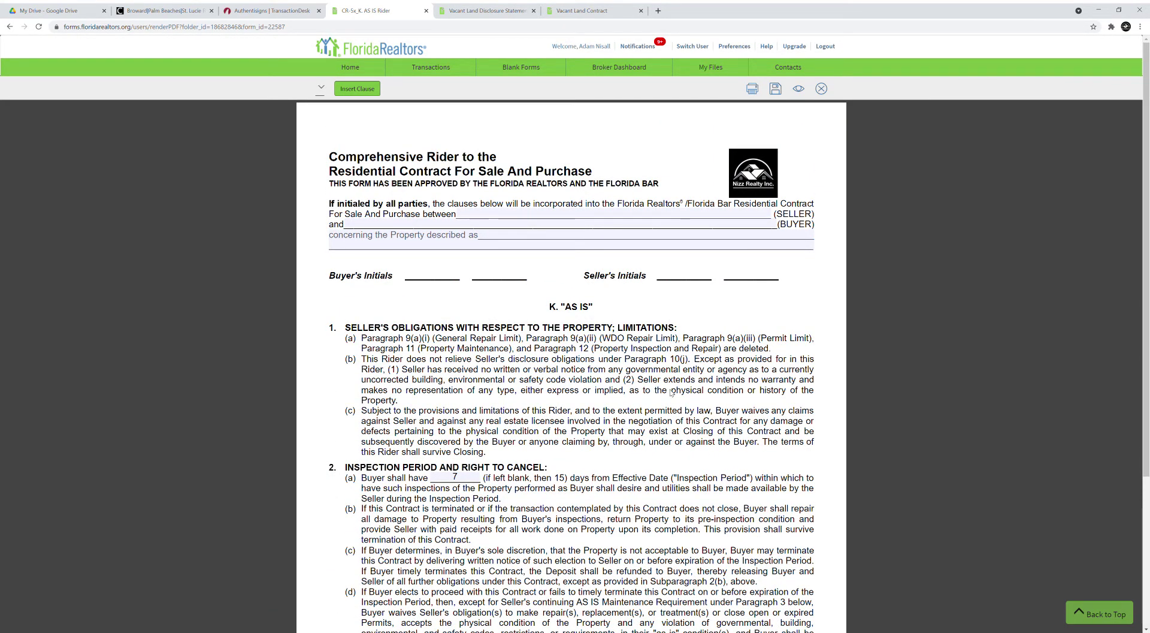
scroll(498, 376, "down", 2)
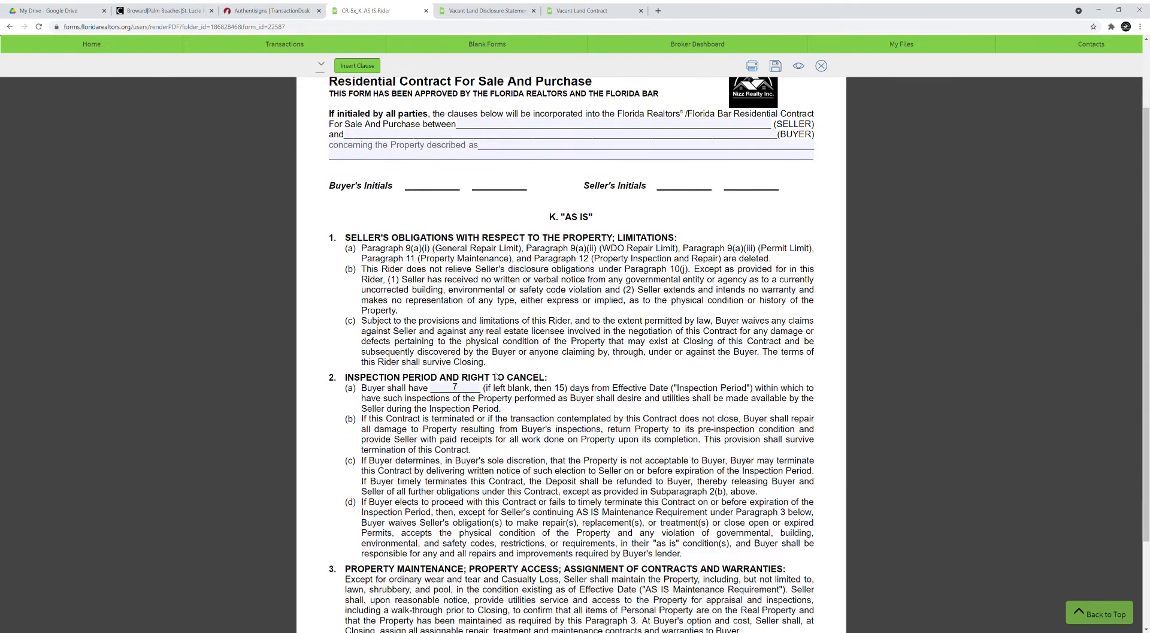
scroll(498, 376, "down", 1)
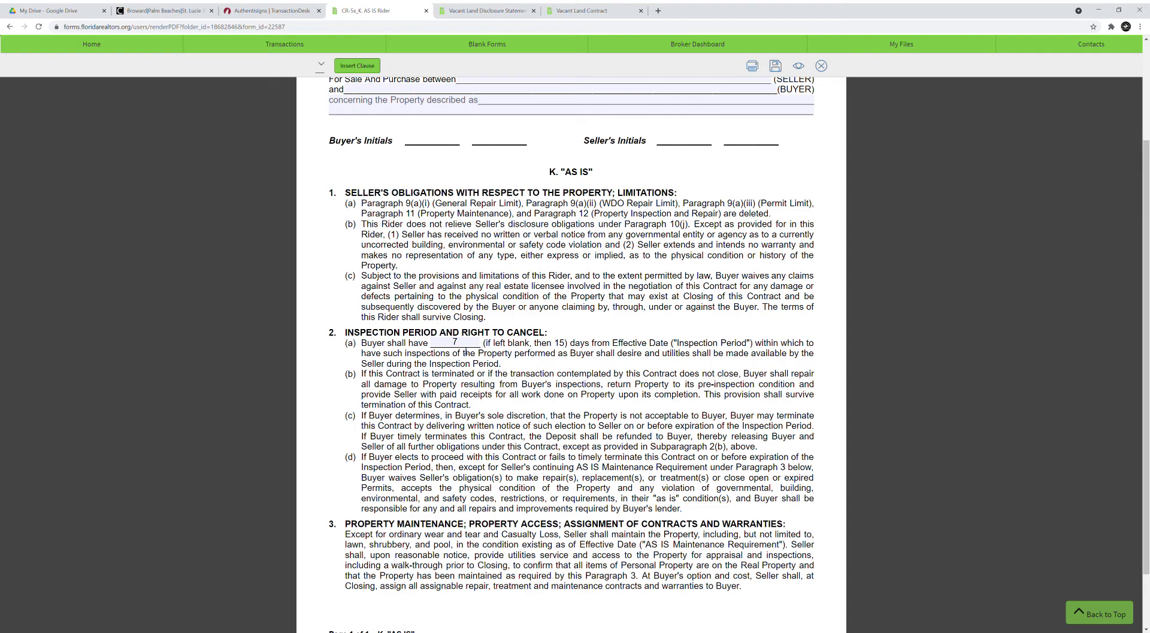
- Review the "As Is" Comprehensive Rider from the seller, buyer and property fields through the property maintenance clause
scroll(464, 349, "down", 2)
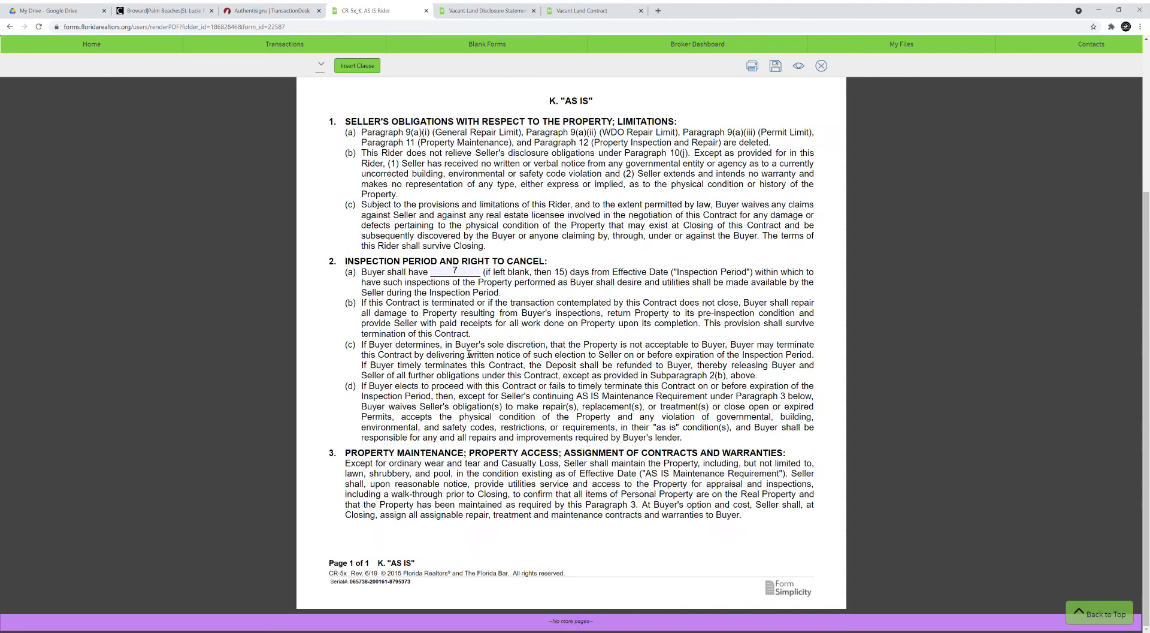
scroll(549, 375, "up", 4)
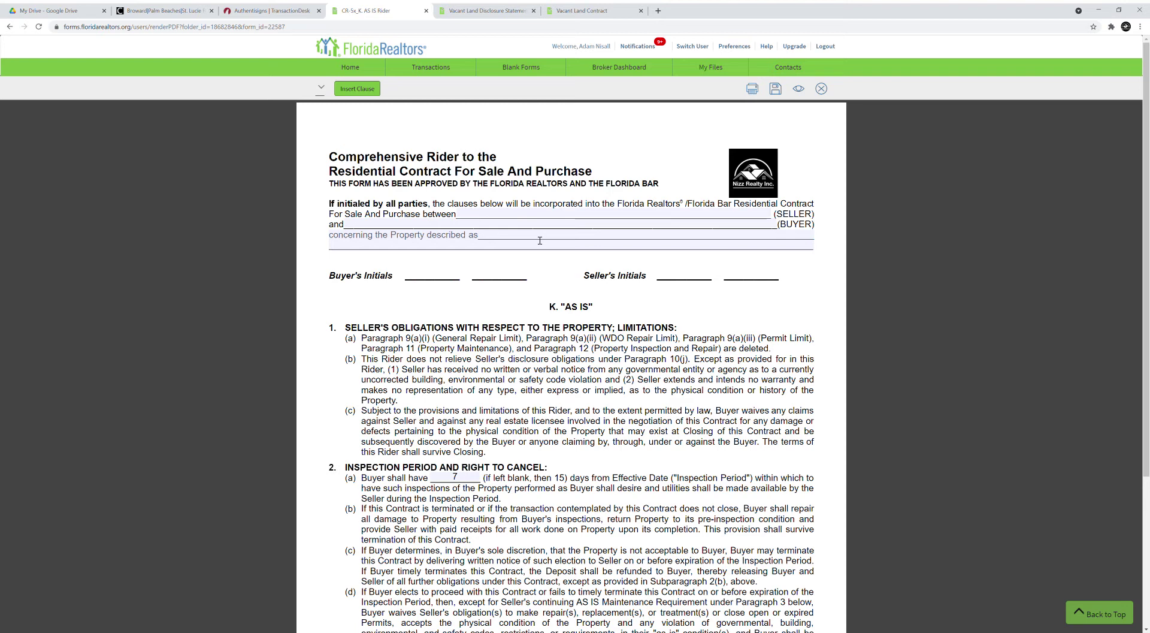
scroll(540, 240, "down", 3)
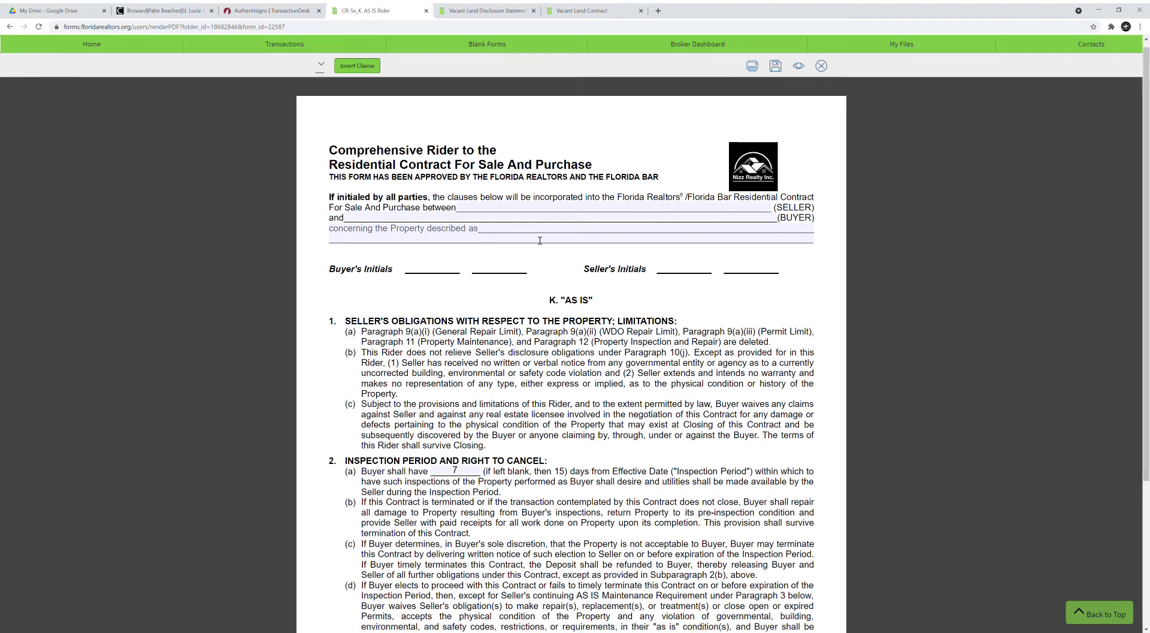
scroll(540, 240, "down", 1)
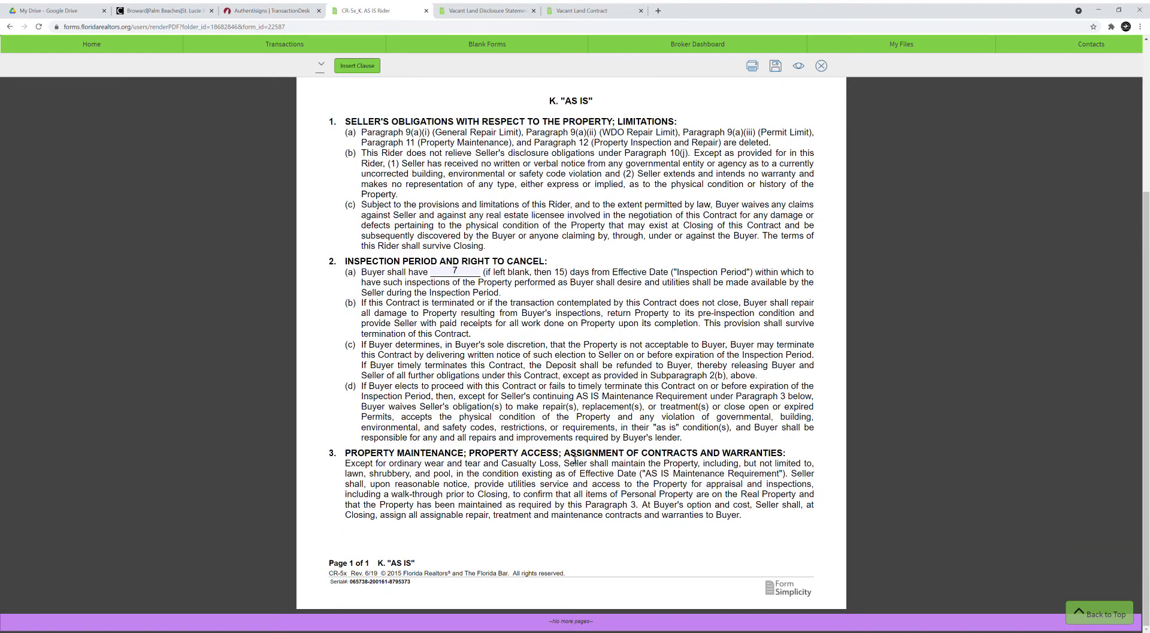
scroll(527, 330, "up", 4)
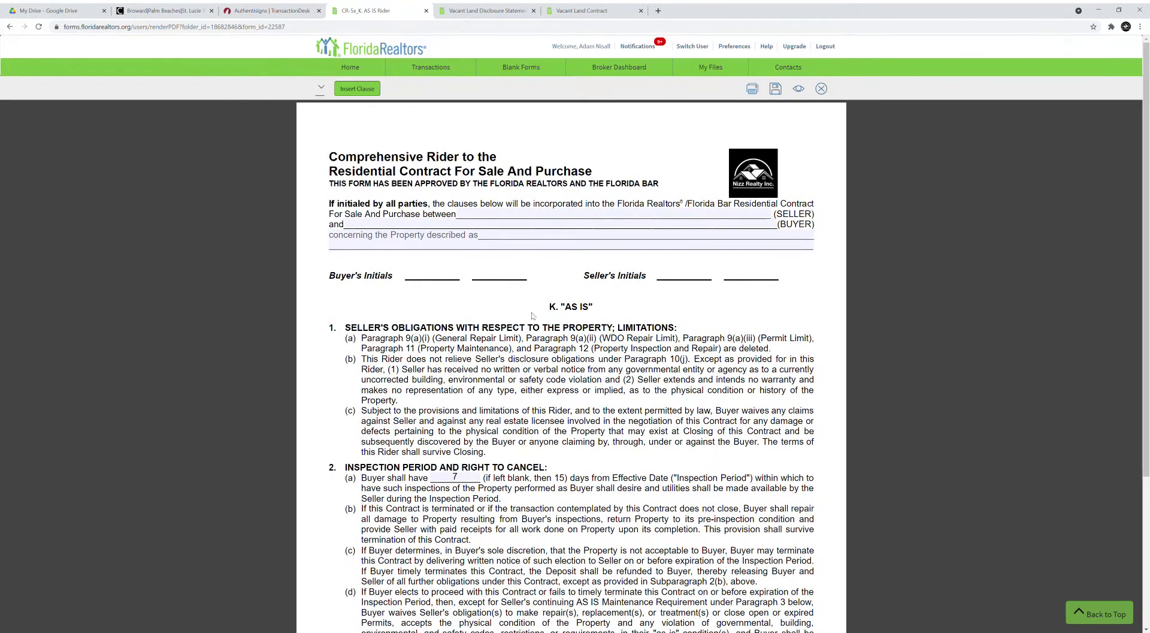
scroll(536, 311, "down", 4)
scroll(540, 301, "up", 2)
scroll(541, 301, "up", 2)
- Check the Additional Terms in section 23 of the Vacant Land Contract, and bring up the Vacant Land Disclosure Statement
left_click(602, 10)
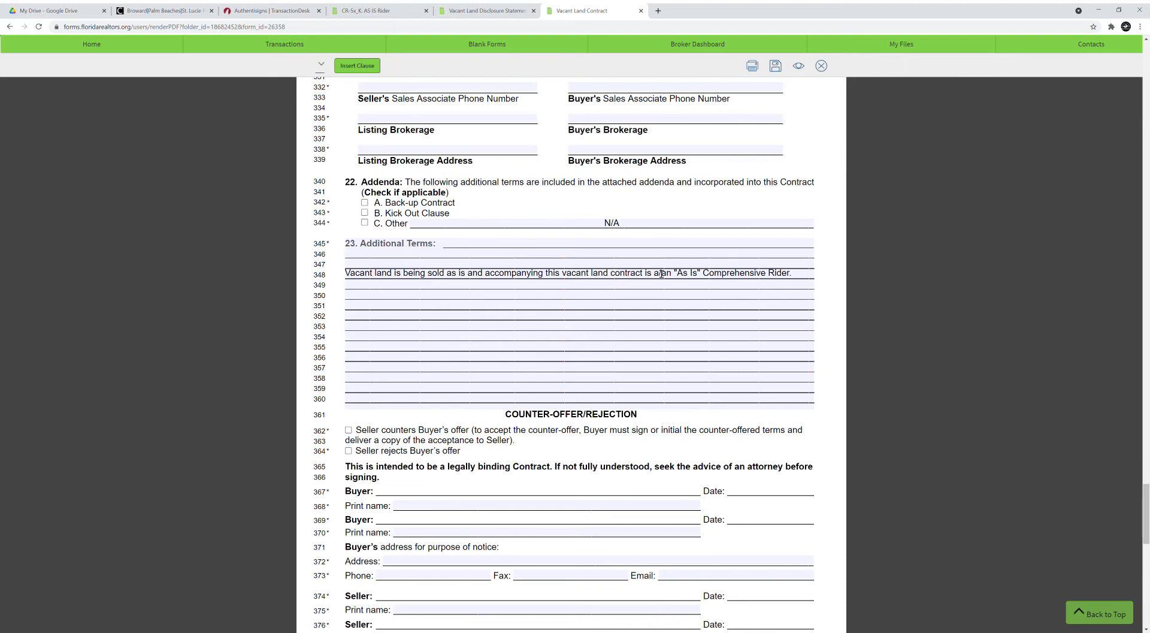
left_click(465, 251)
left_click(486, 11)
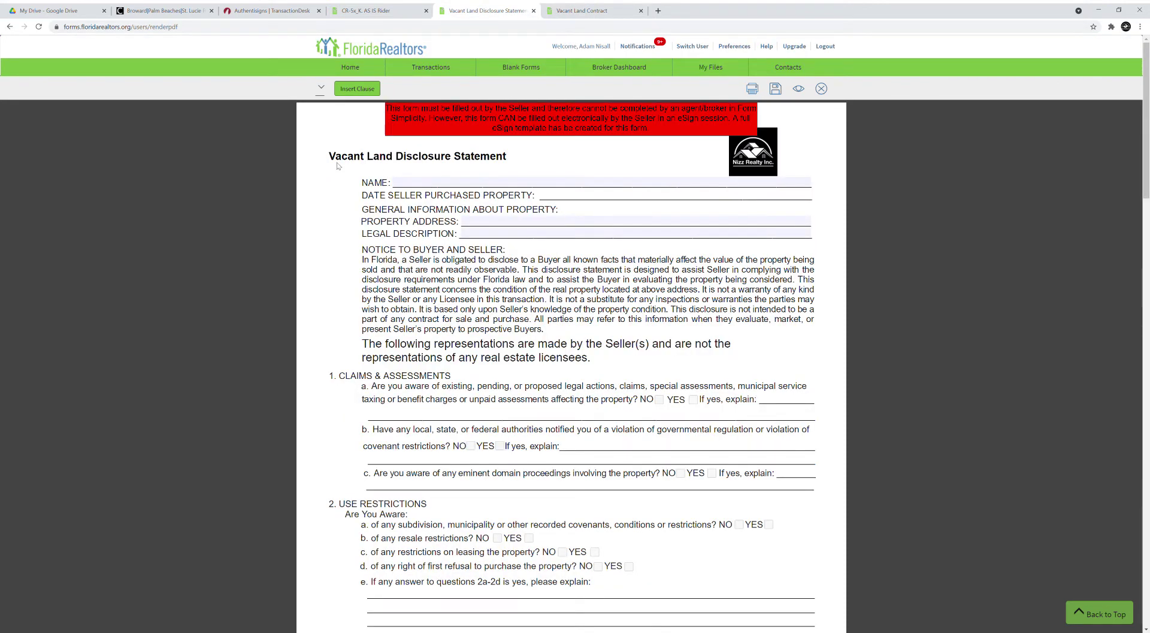
- Add "accompanying this vacant land contract is a vacant land disclosure statement" below the "As Is" rider clause in the Vacant Land Contract's Additional Terms
left_click(574, 12)
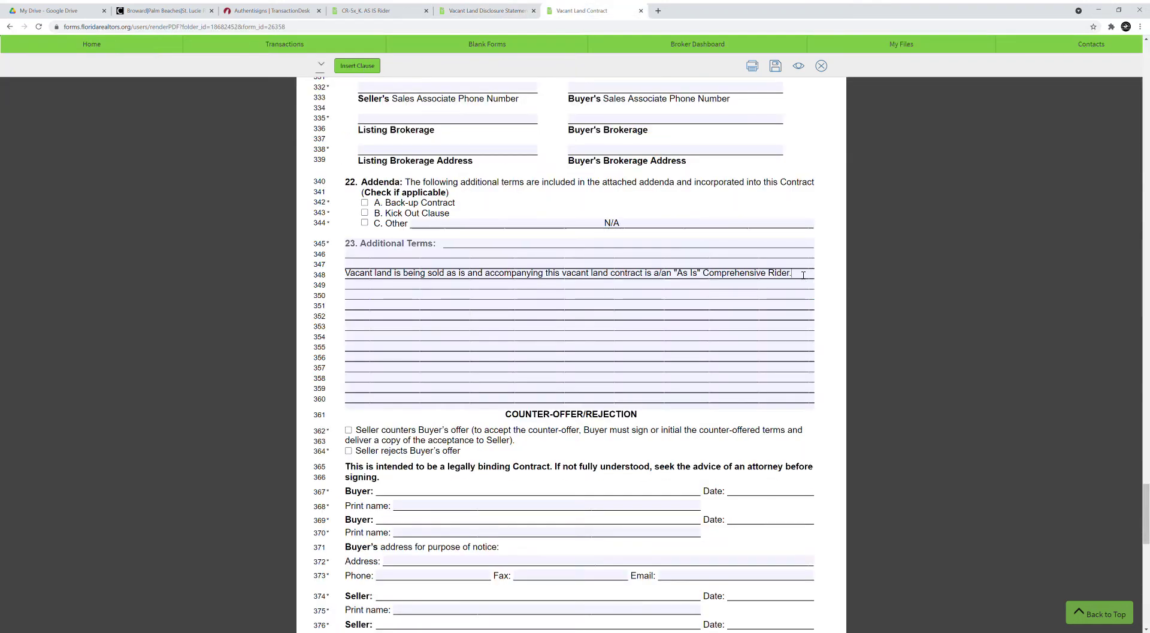
key("Return")
key("Return")
type("accompan")
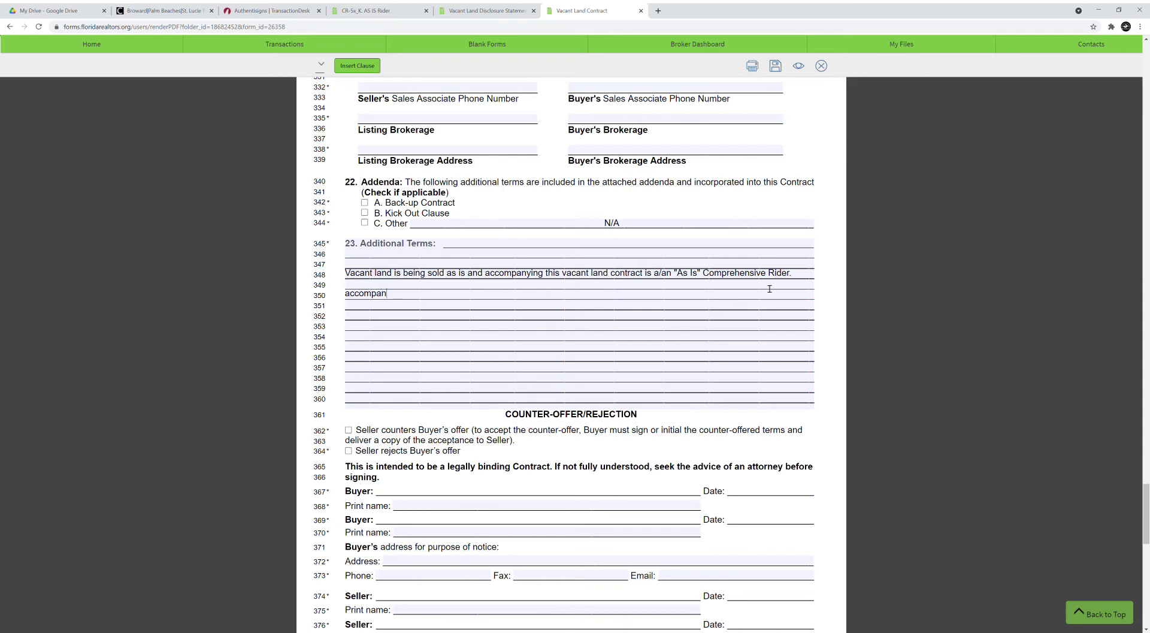
type("ying")
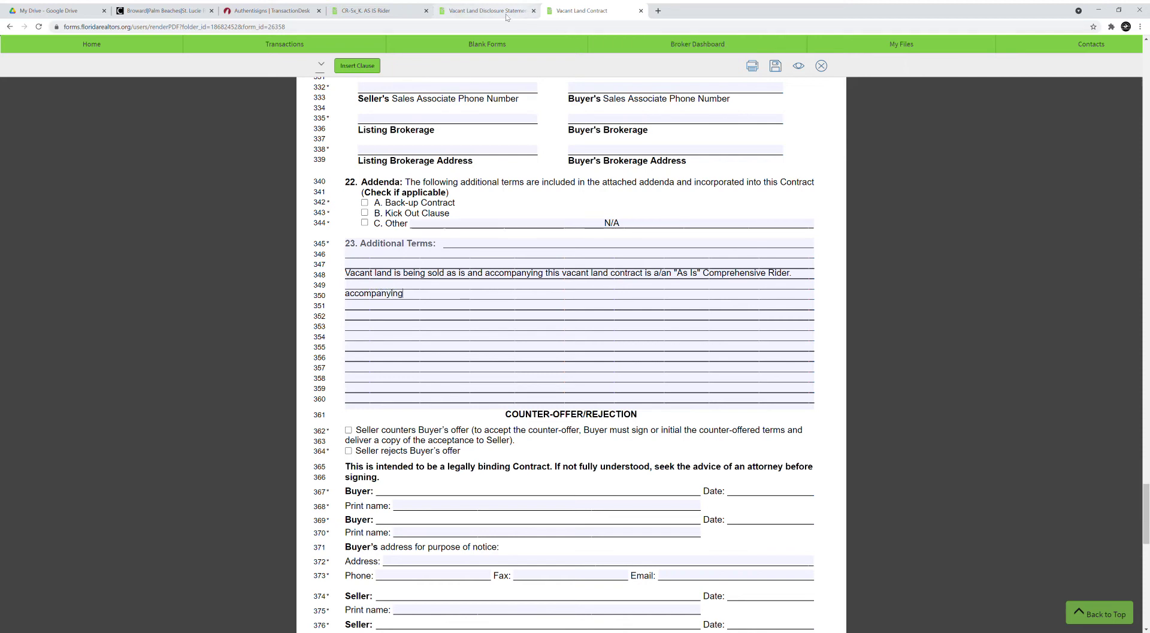
type(" this ")
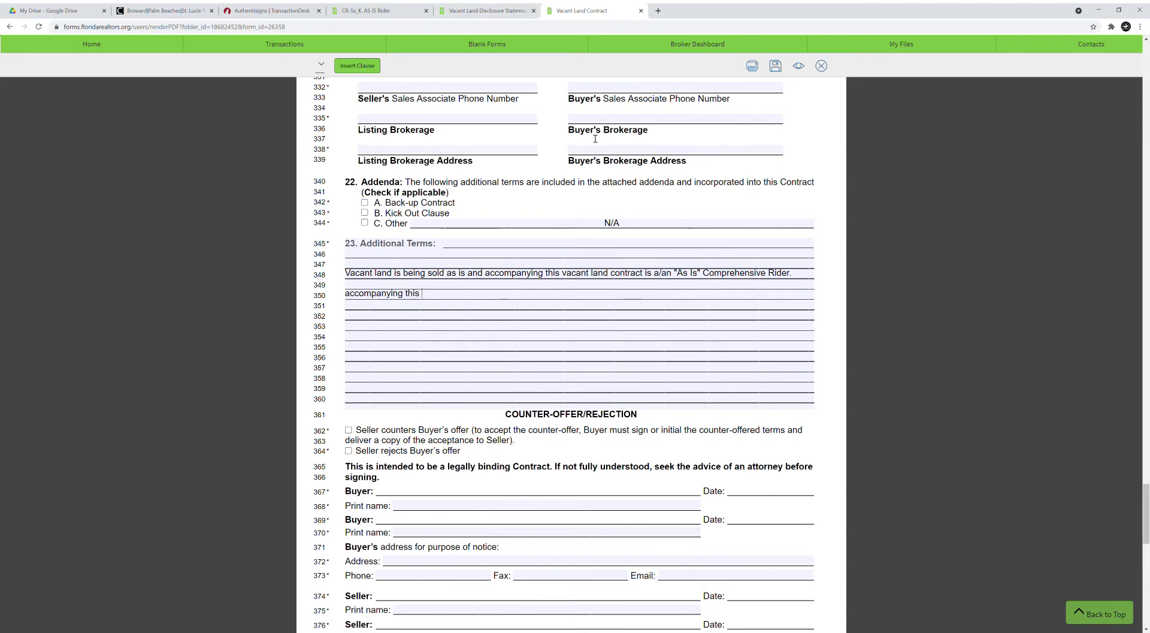
type("vacant land contract is a vancant land")
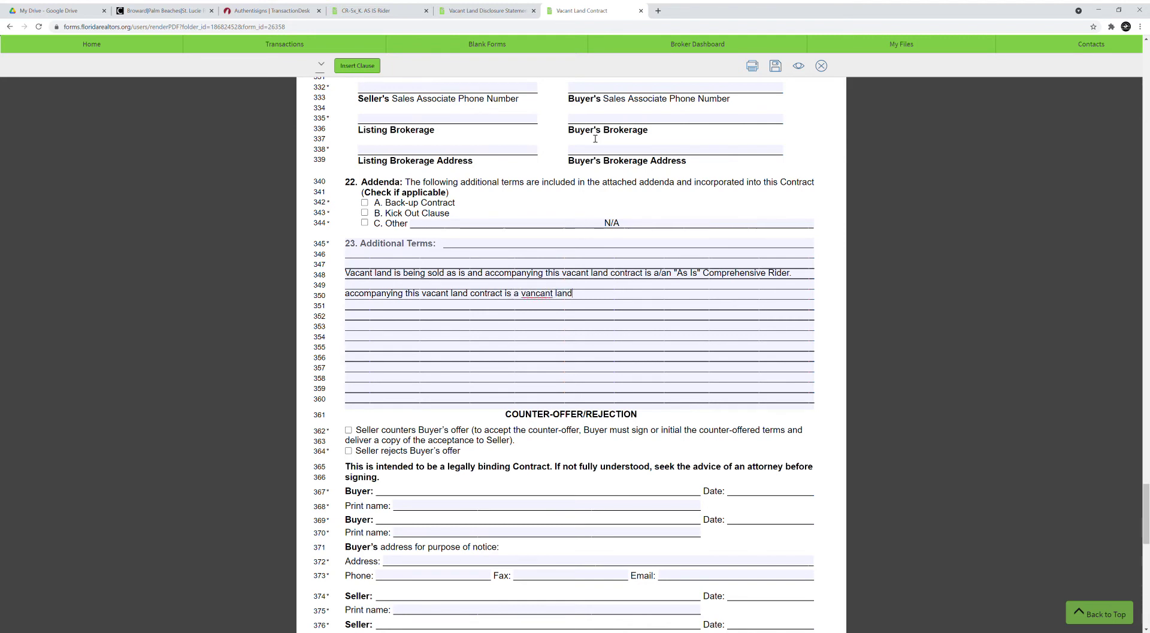
type(" disclosure statement")
left_click(539, 296)
key("BackSpace")
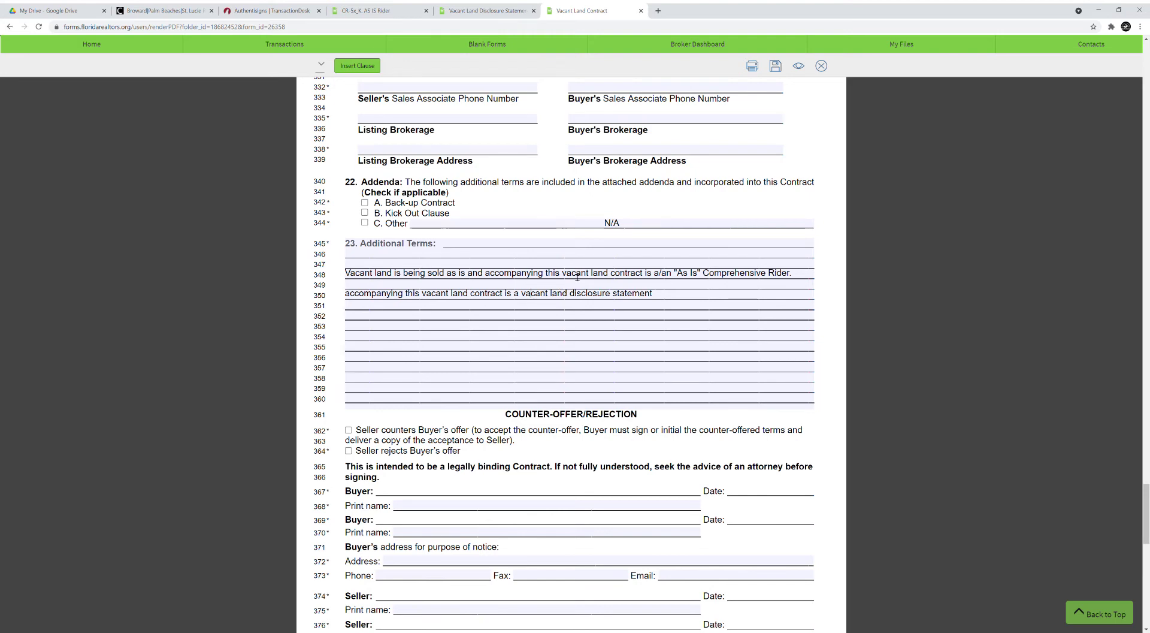
left_click(668, 294)
- Switch to the Vacant Land Disclosure Statement and skim all three pages, from the seller and property fields to the acknowledgements
left_click(485, 10)
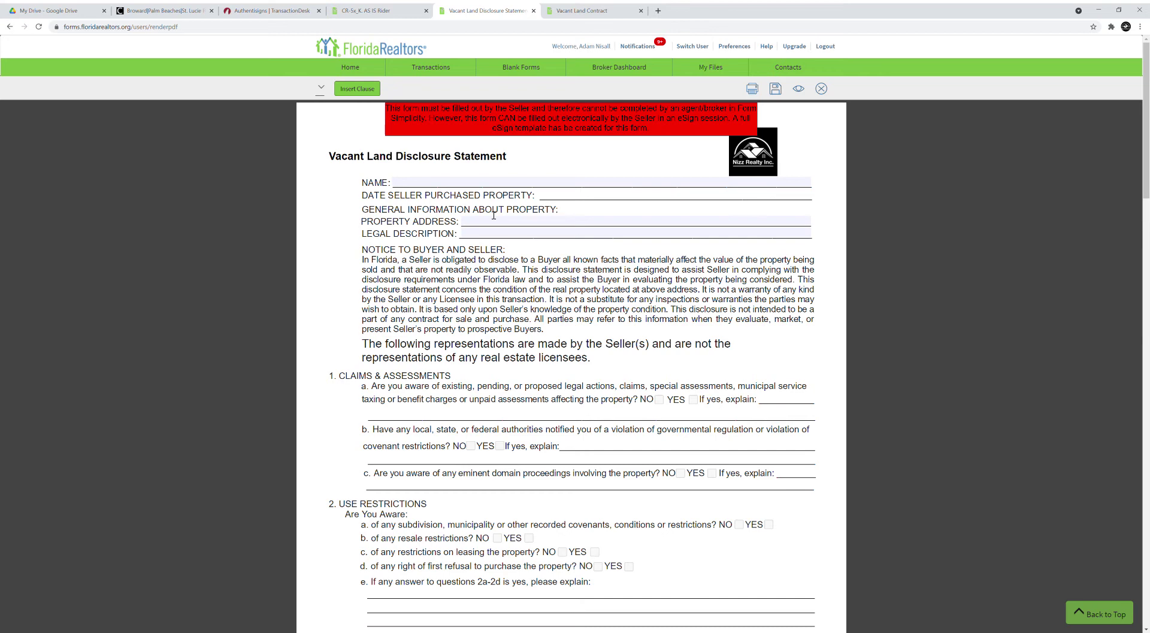
left_click(431, 186)
scroll(568, 203, "down", 2)
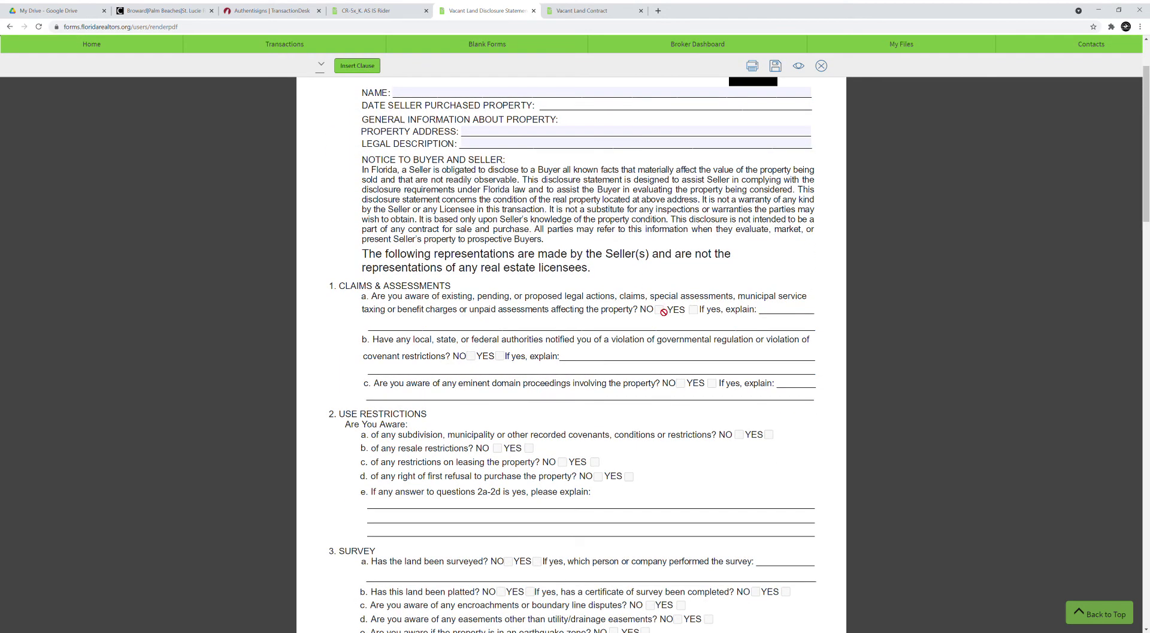
scroll(665, 309, "down", 5)
scroll(664, 311, "down", 8)
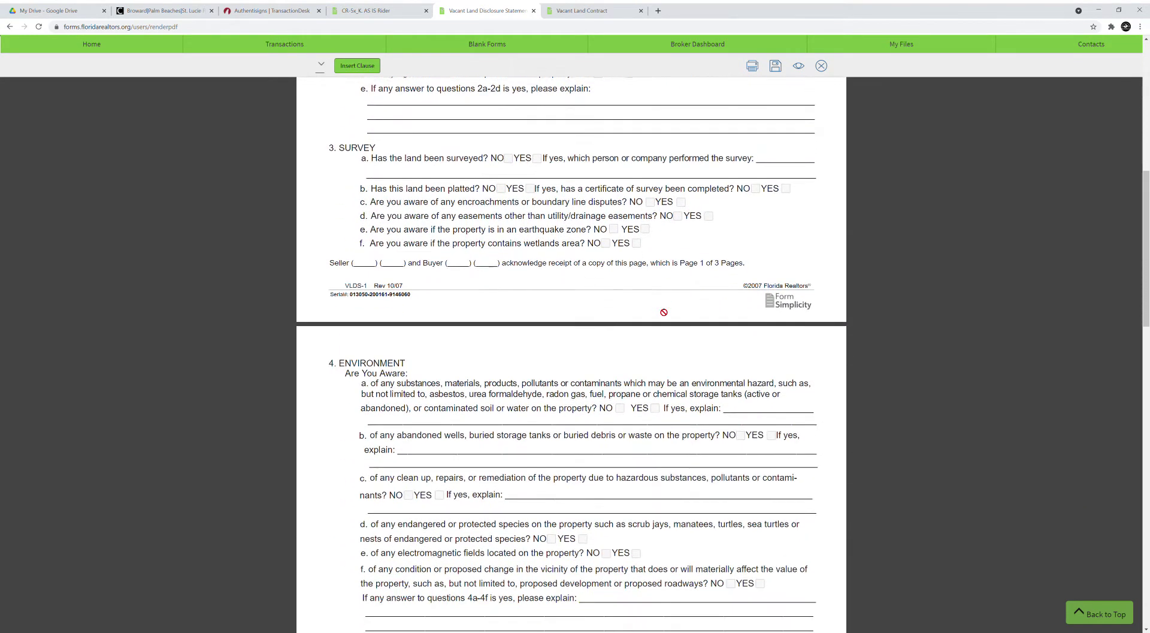
scroll(664, 306, "down", 8)
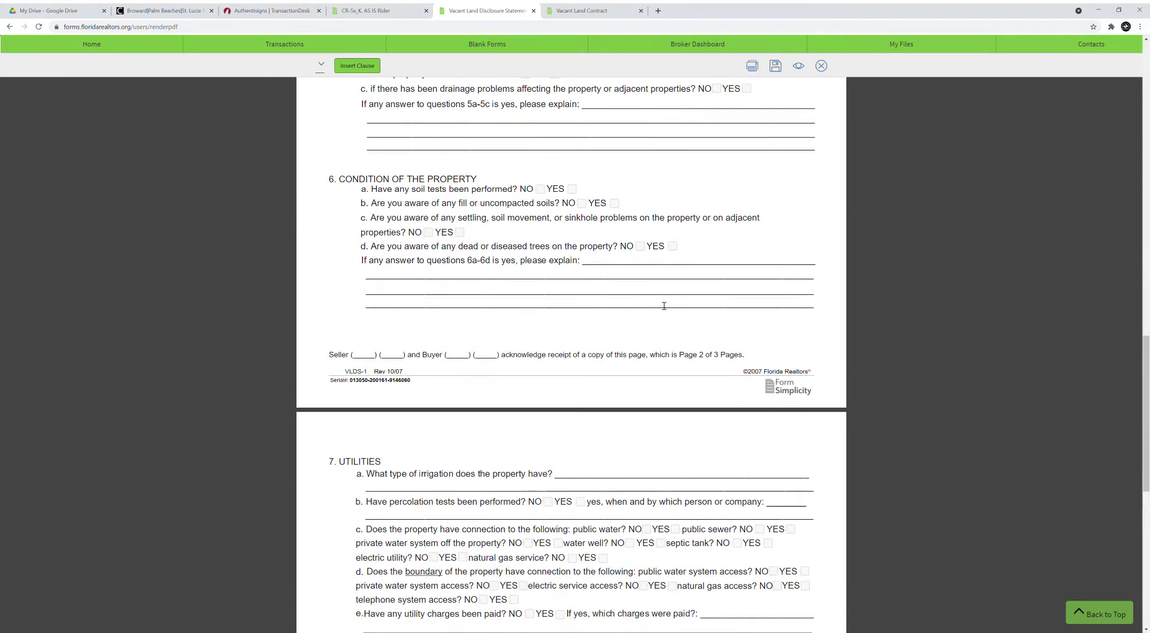
scroll(664, 306, "down", 4)
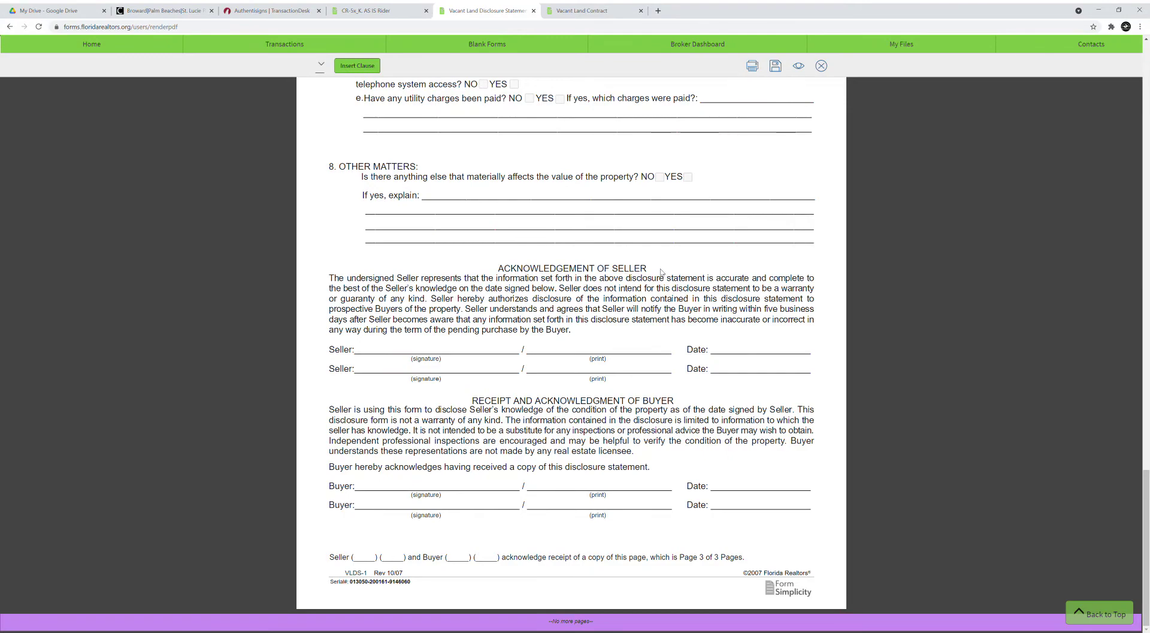
- Go back through the disclosure questions on utilities, condition of the property and flood
scroll(661, 271, "up", 4)
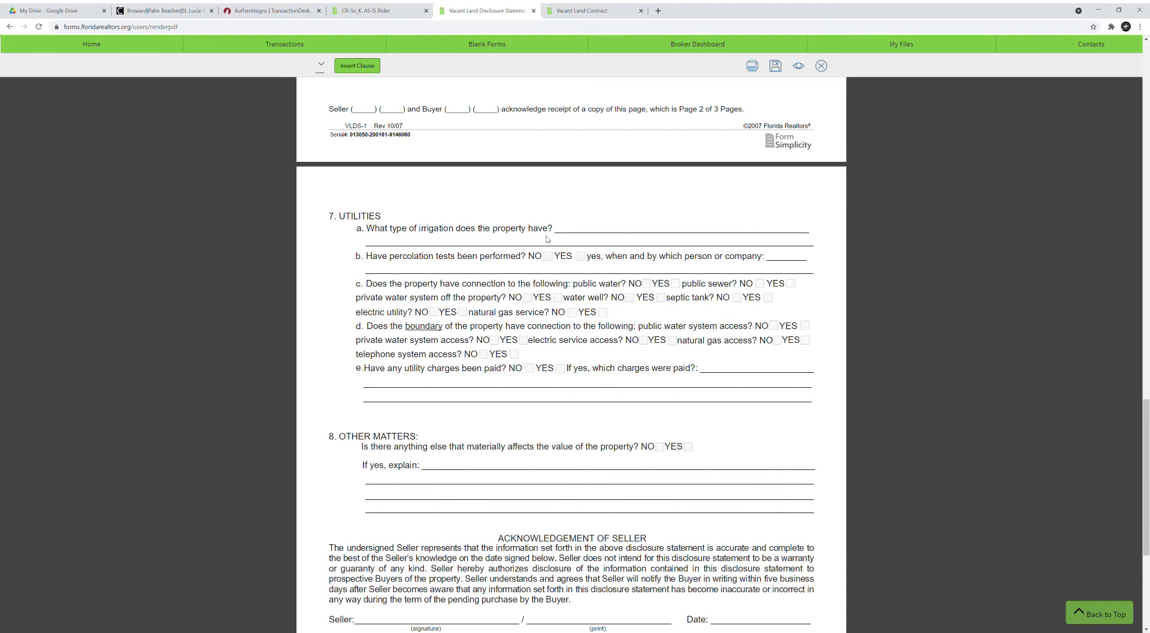
scroll(547, 239, "up", 1)
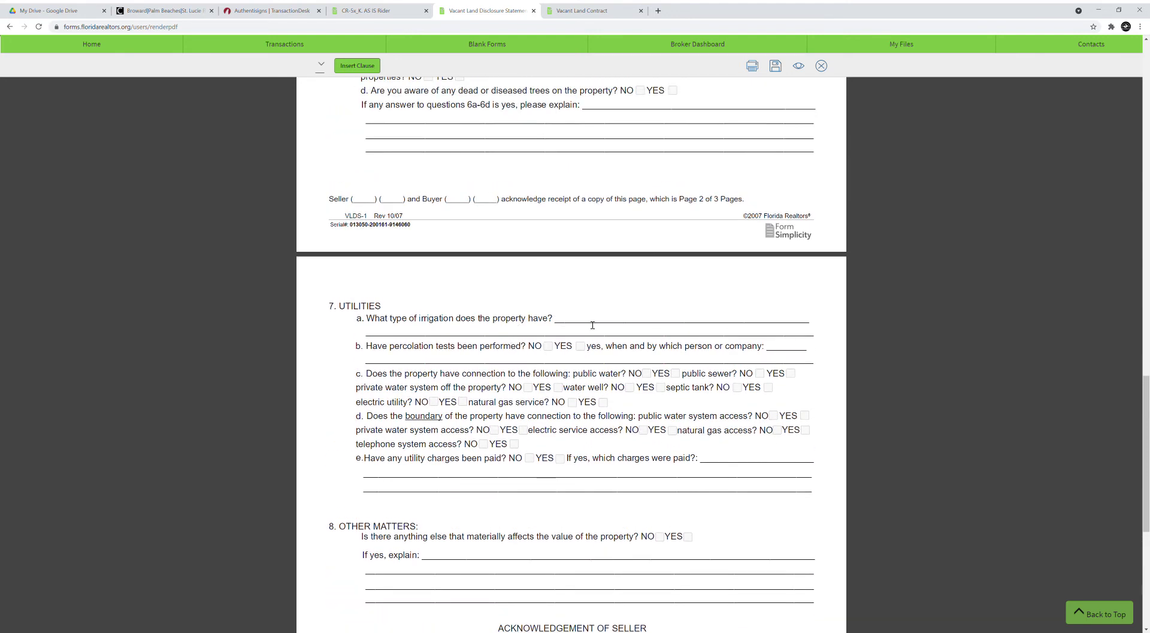
scroll(586, 323, "up", 2)
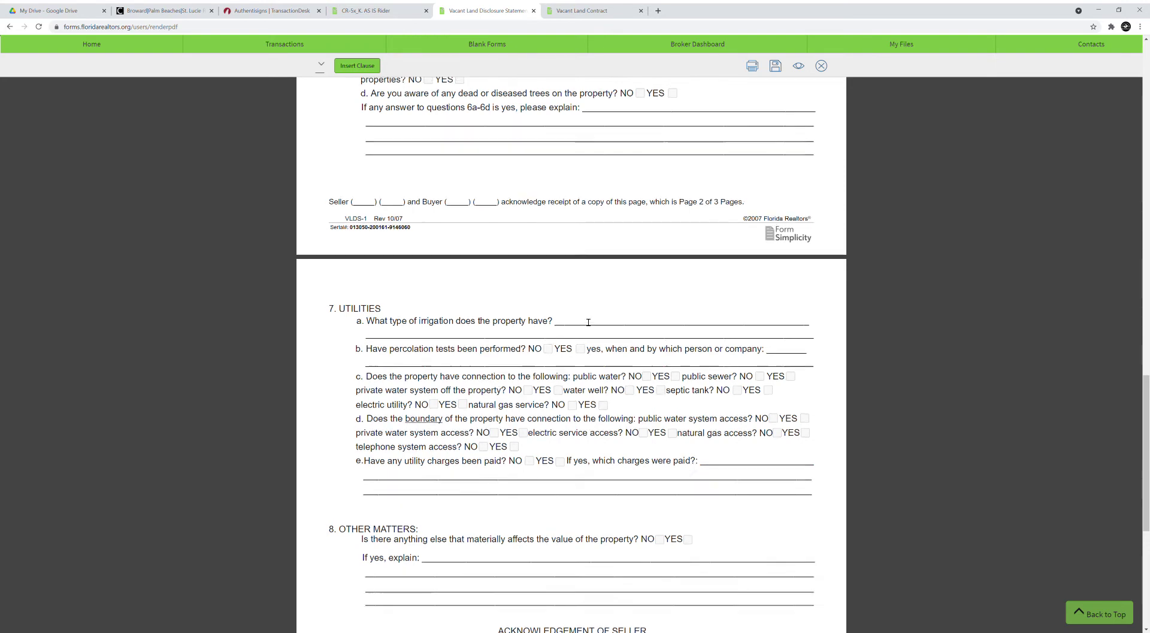
scroll(569, 317, "up", 1)
scroll(450, 281, "up", 1)
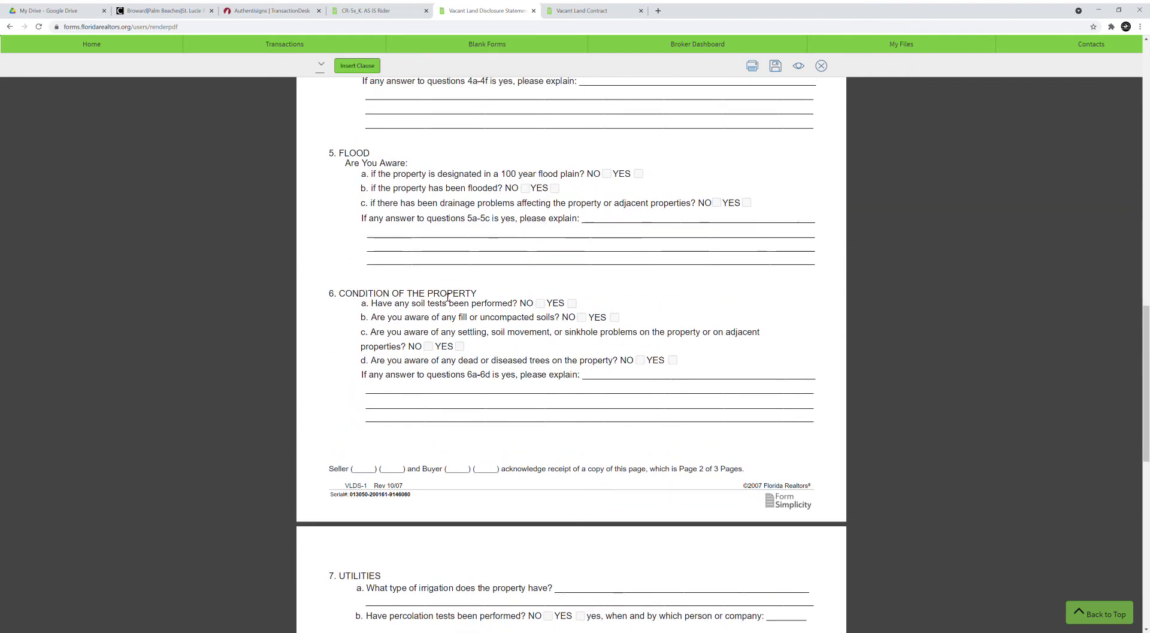
scroll(453, 321, "up", 1)
scroll(480, 354, "down", 3)
scroll(479, 354, "down", 3)
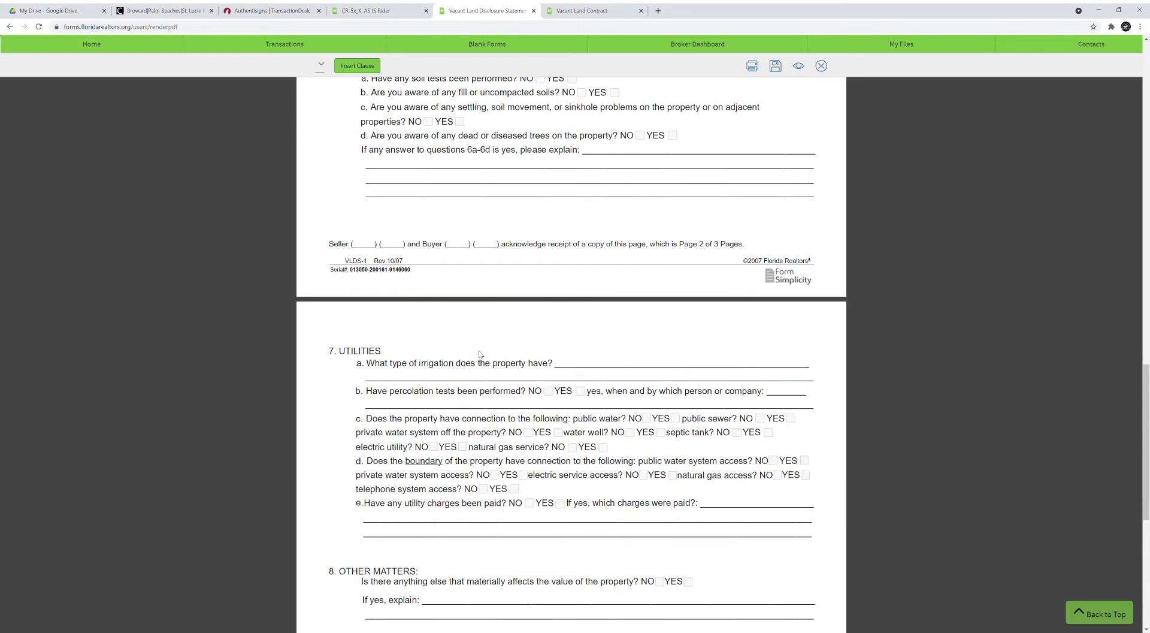
- Examine the seller and buyer acknowledgement sections of the disclosure statement, and return to the start of the form
scroll(480, 354, "down", 9)
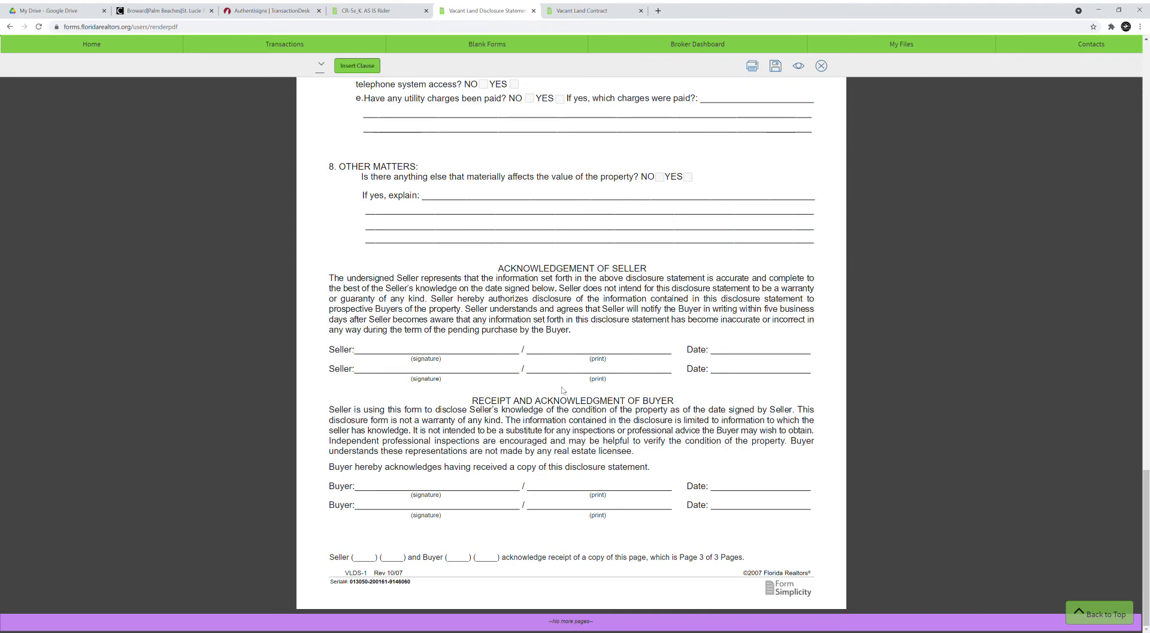
scroll(562, 390, "up", 1)
scroll(562, 390, "up", 1)
scroll(439, 369, "down", 2)
scroll(449, 374, "up", 7)
scroll(449, 374, "up", 20)
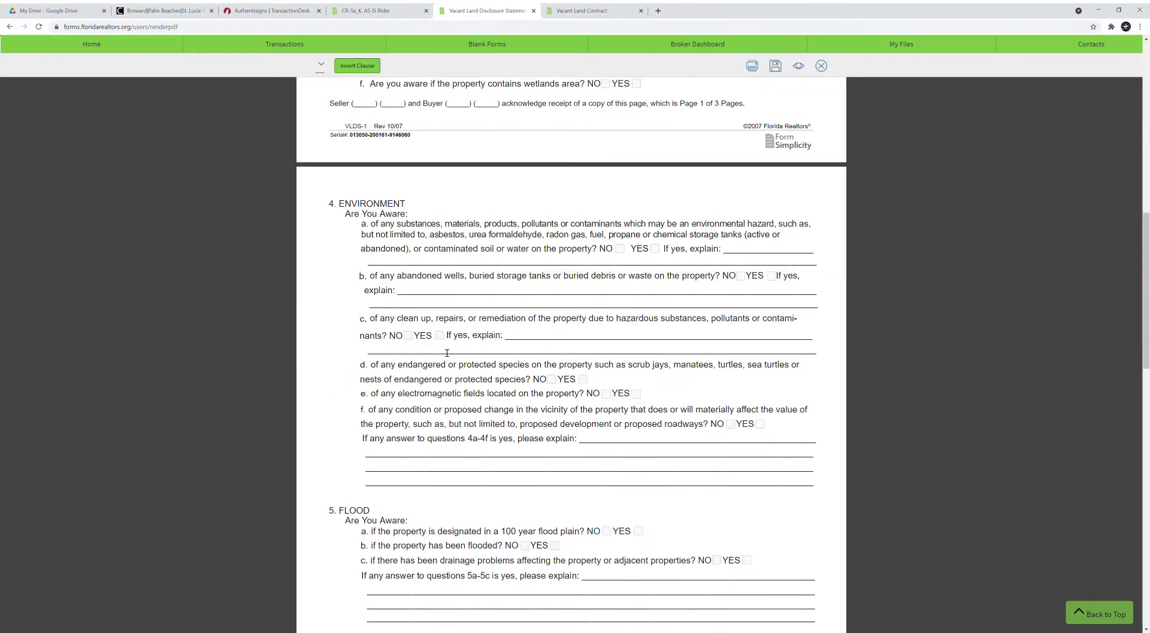
scroll(447, 352, "up", 12)
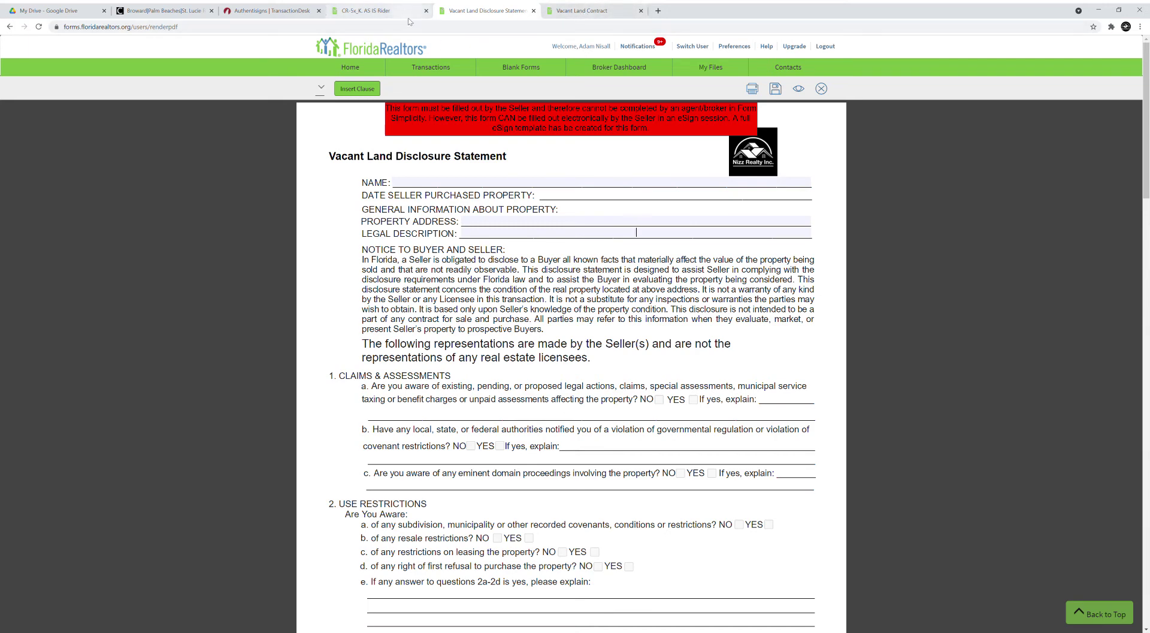
- Review the first page of the disclosure statement, covering the notice to buyer and seller, claims and assessments, and use restrictions
scroll(596, 351, "down", 1)
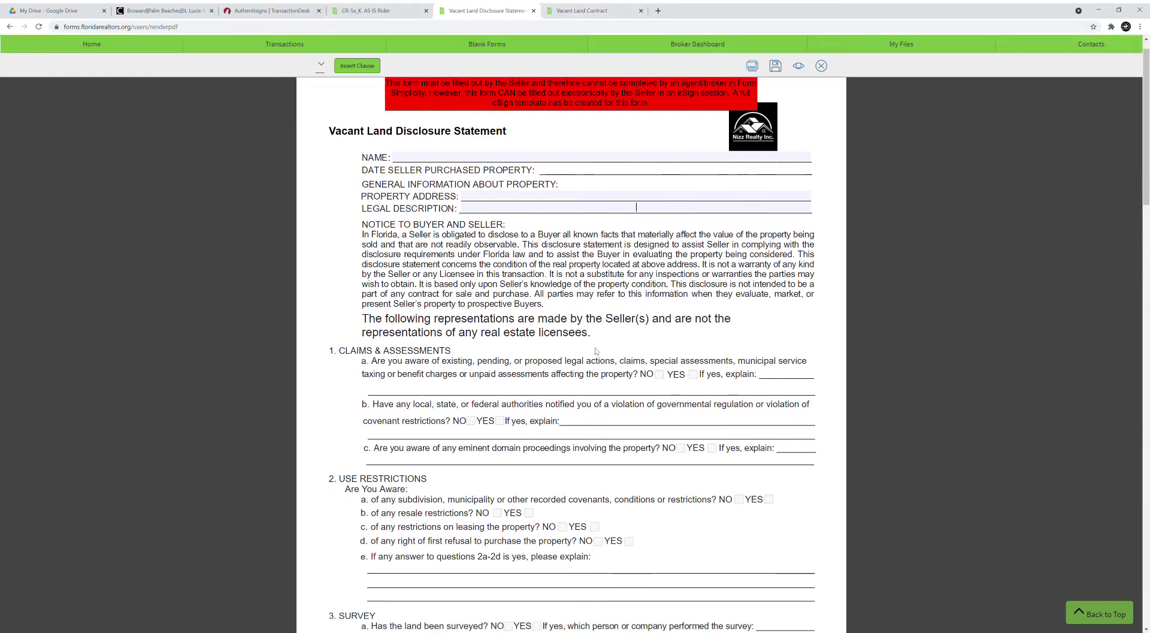
scroll(596, 351, "up", 2)
scroll(582, 318, "down", 5)
scroll(567, 285, "up", 4)
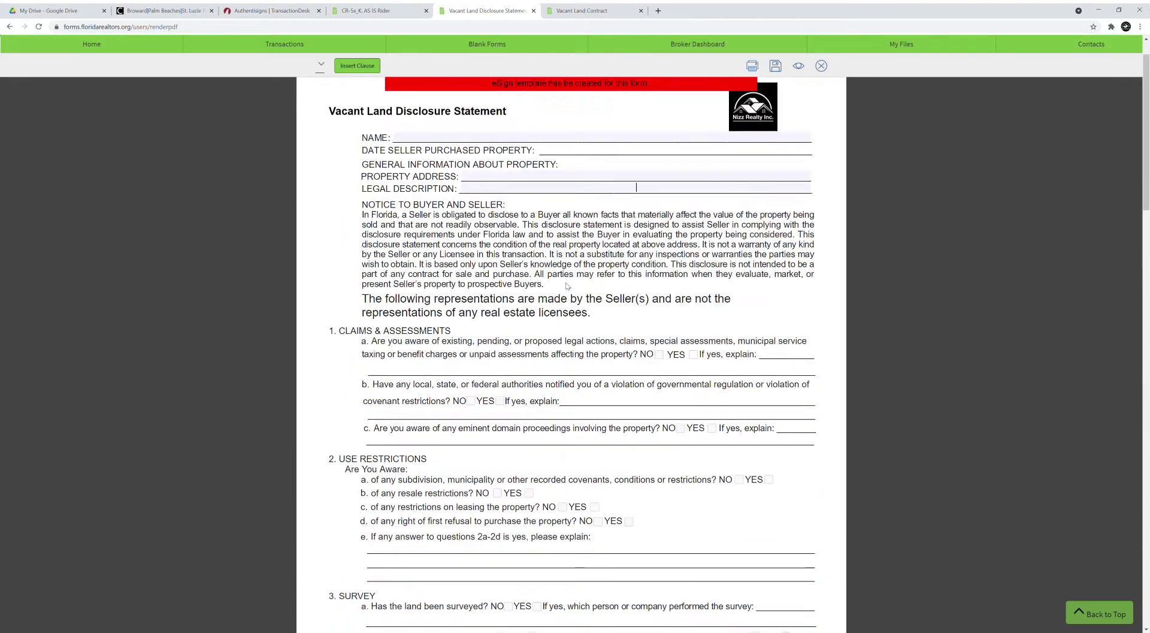
scroll(567, 286, "up", 2)
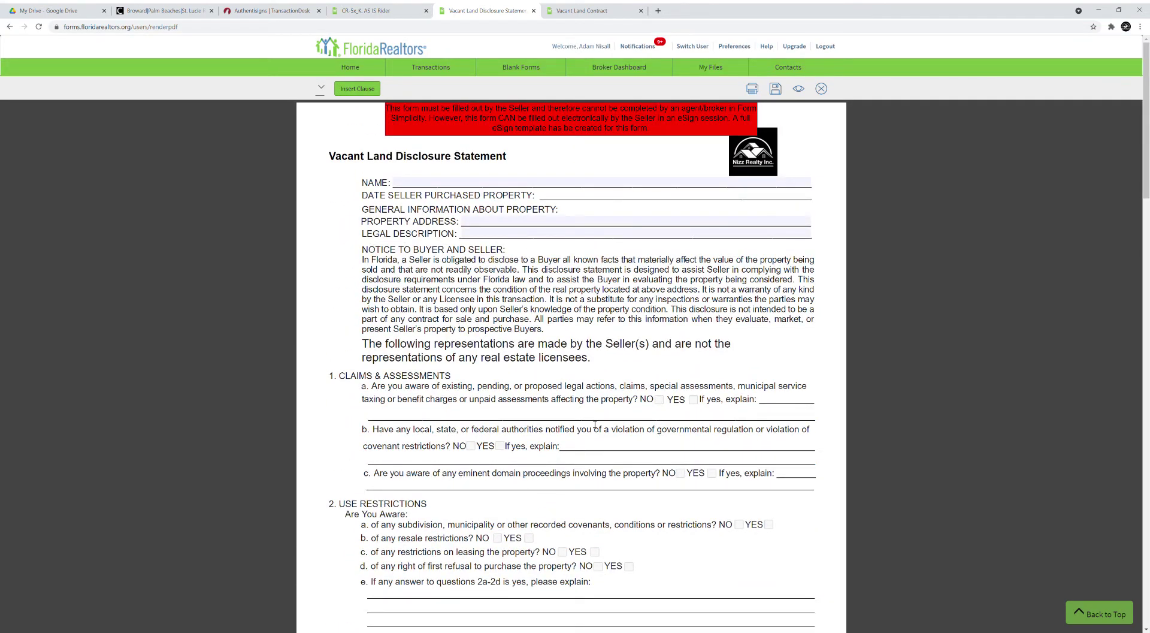
scroll(595, 424, "down", 6)
scroll(612, 412, "up", 6)
scroll(496, 235, "down", 3)
scroll(497, 234, "up", 3)
- Glance at the "As Is" Rider, and return to the Vacant Land Disclosure Statement to look over its environment, flood and survey sections
left_click(384, 11)
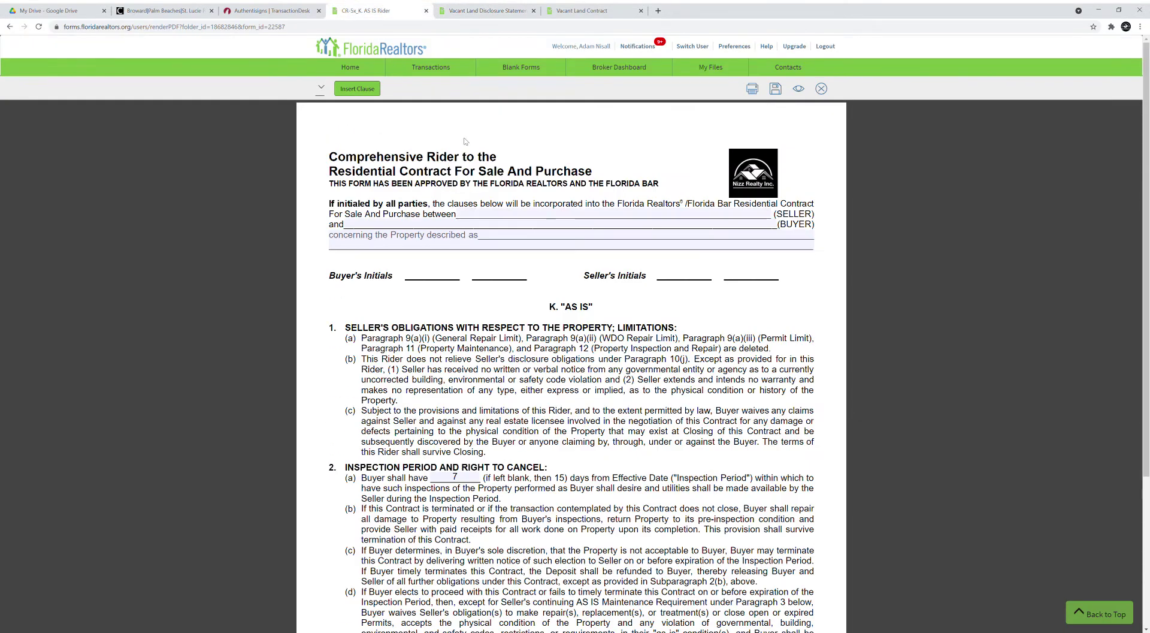
left_click(473, 11)
scroll(530, 350, "down", 15)
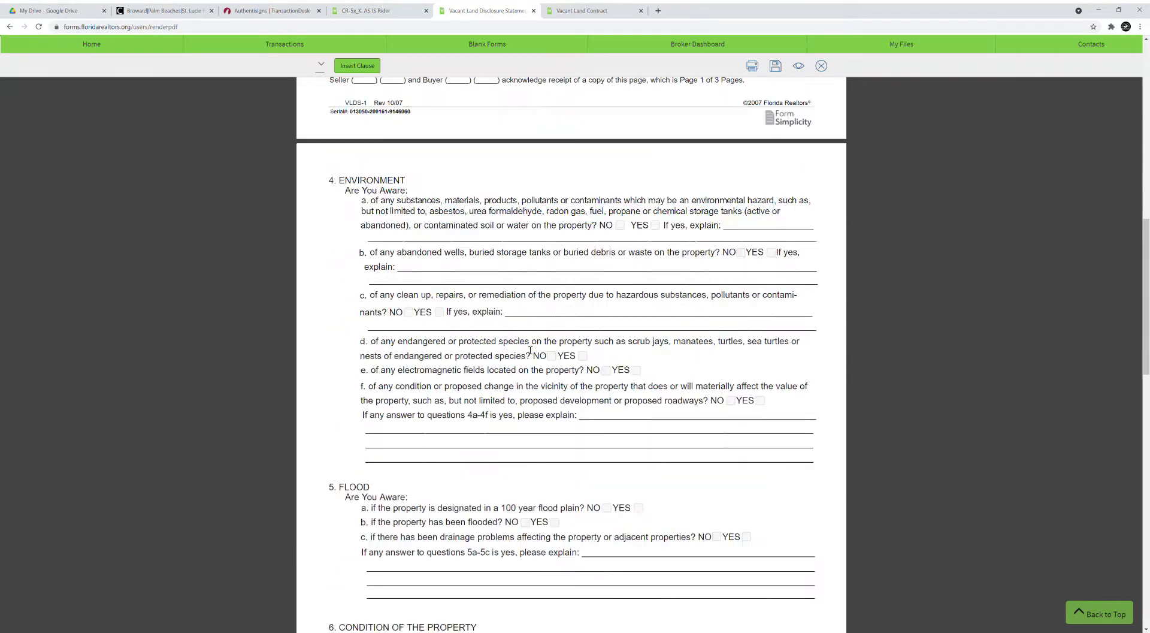
scroll(530, 350, "up", 12)
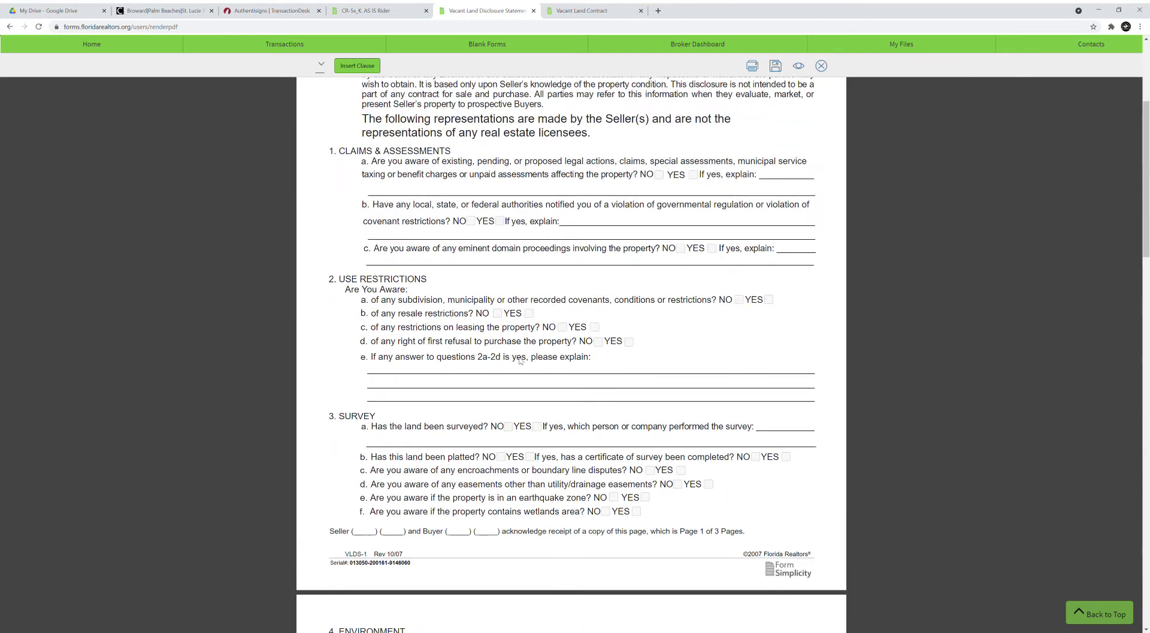
scroll(515, 366, "up", 5)
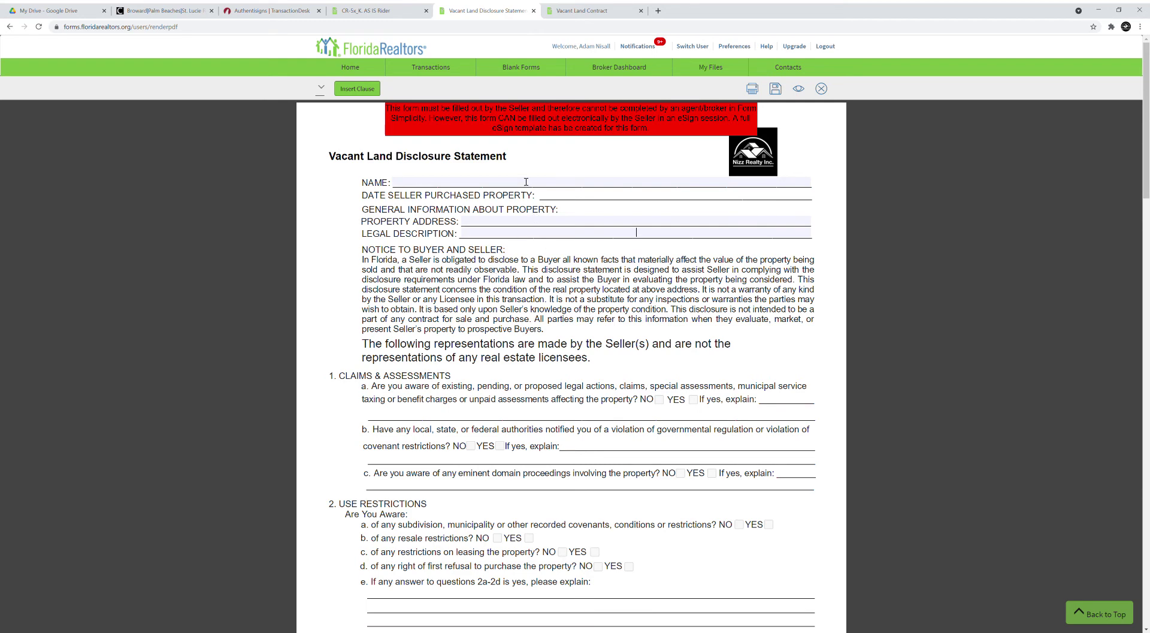
- Switch back to the "As Is" Rider and look over its clauses once more
left_click(400, 9)
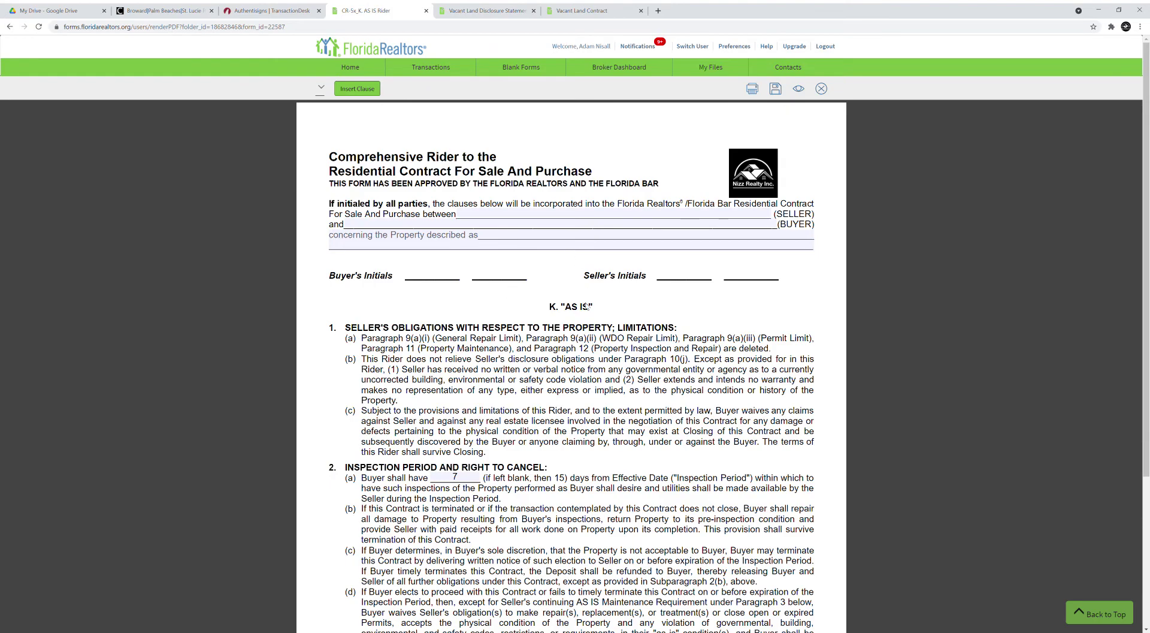
scroll(585, 306, "down", 5)
scroll(590, 308, "up", 4)
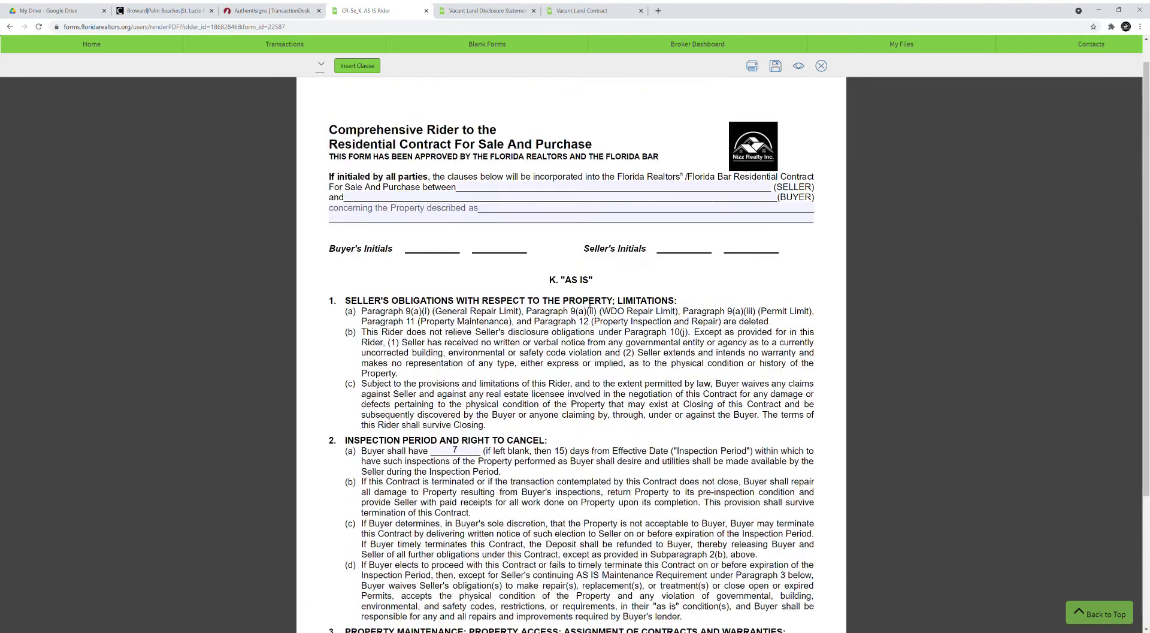
- Look over the rider's clauses on seller's obligations, inspection period and property maintenance, and return to its heading
scroll(590, 308, "down", 4)
scroll(558, 269, "up", 2)
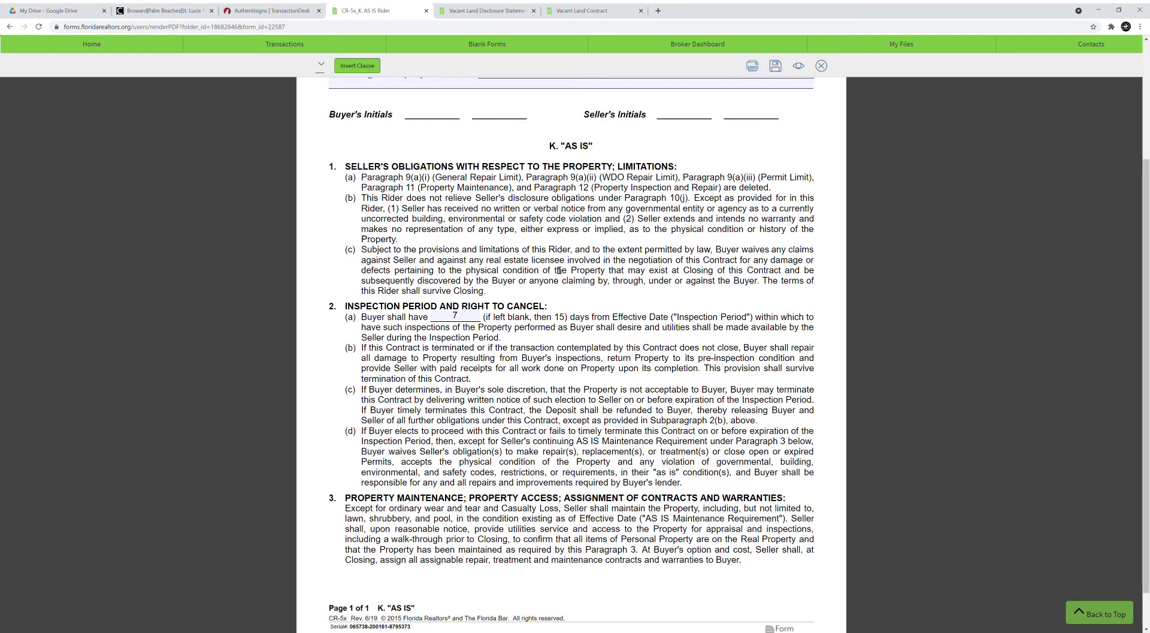
scroll(559, 269, "up", 3)
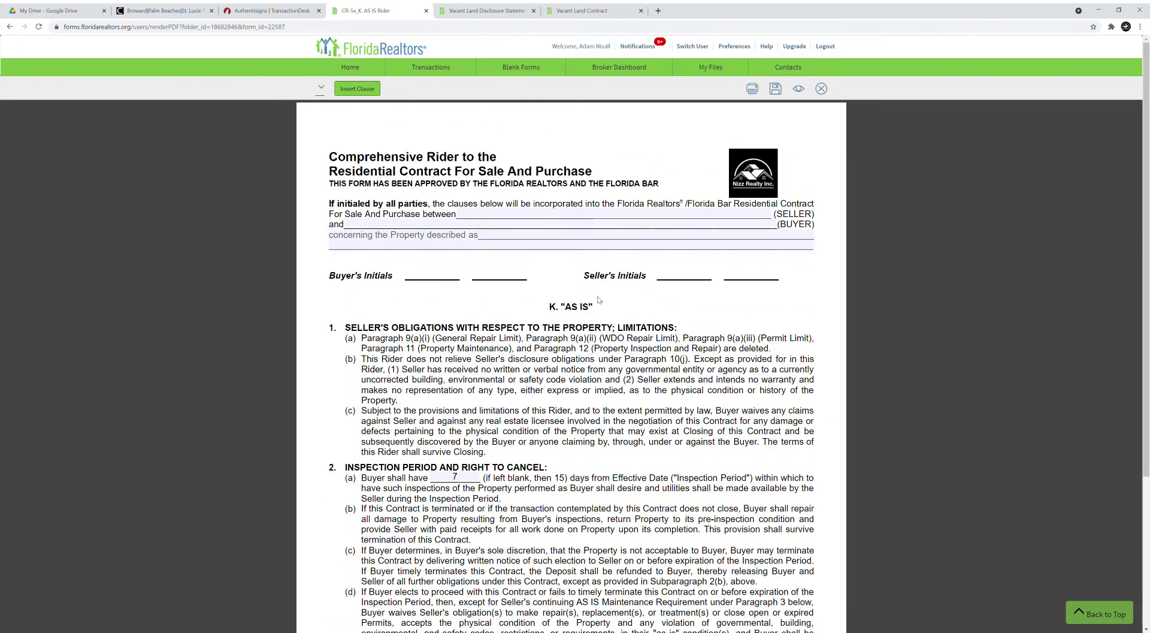
- Switch to the Vacant Land Contract and review its additional terms, counter-offer, signature, notice address and effective date sections through the last page
left_click(578, 10)
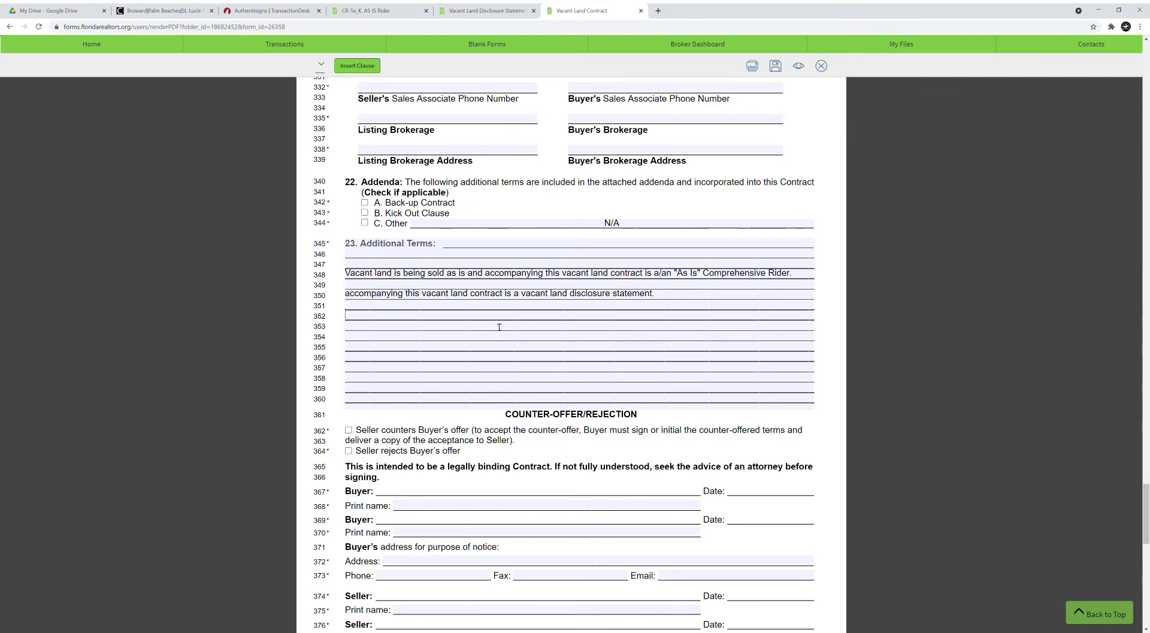
scroll(492, 324, "down", 2)
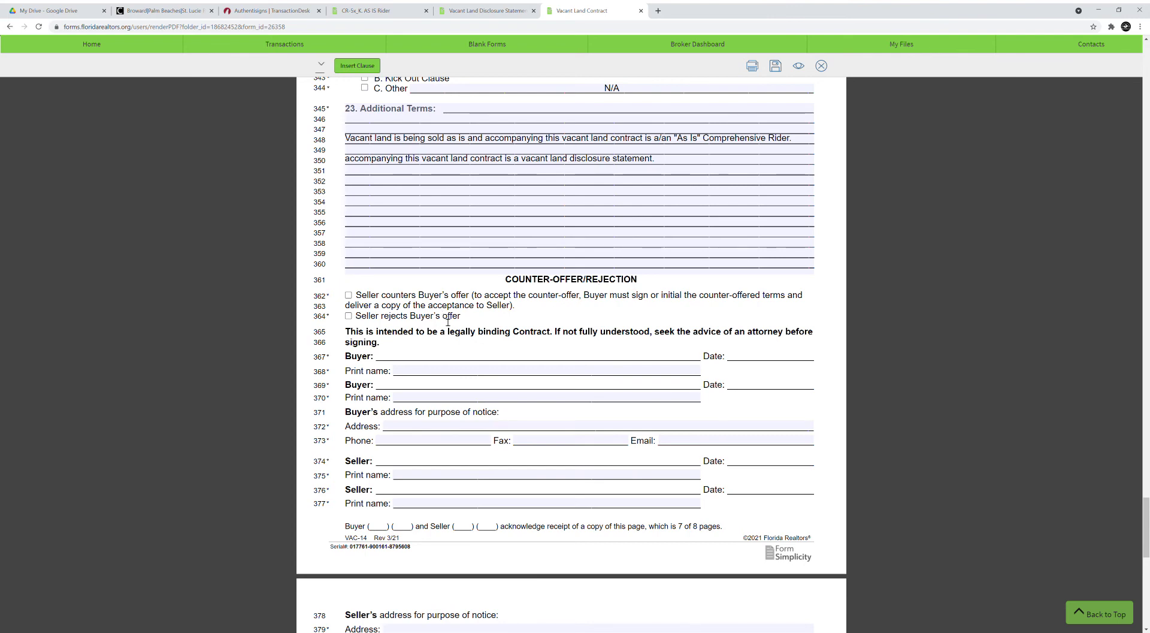
scroll(421, 258, "down", 2)
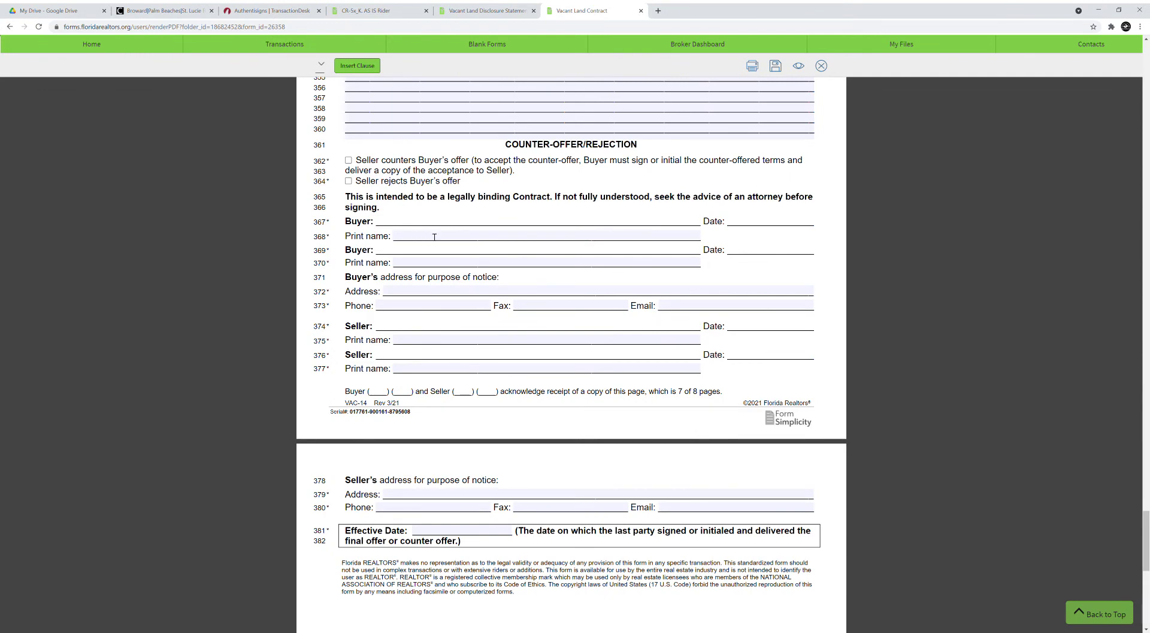
scroll(704, 340, "down", 2)
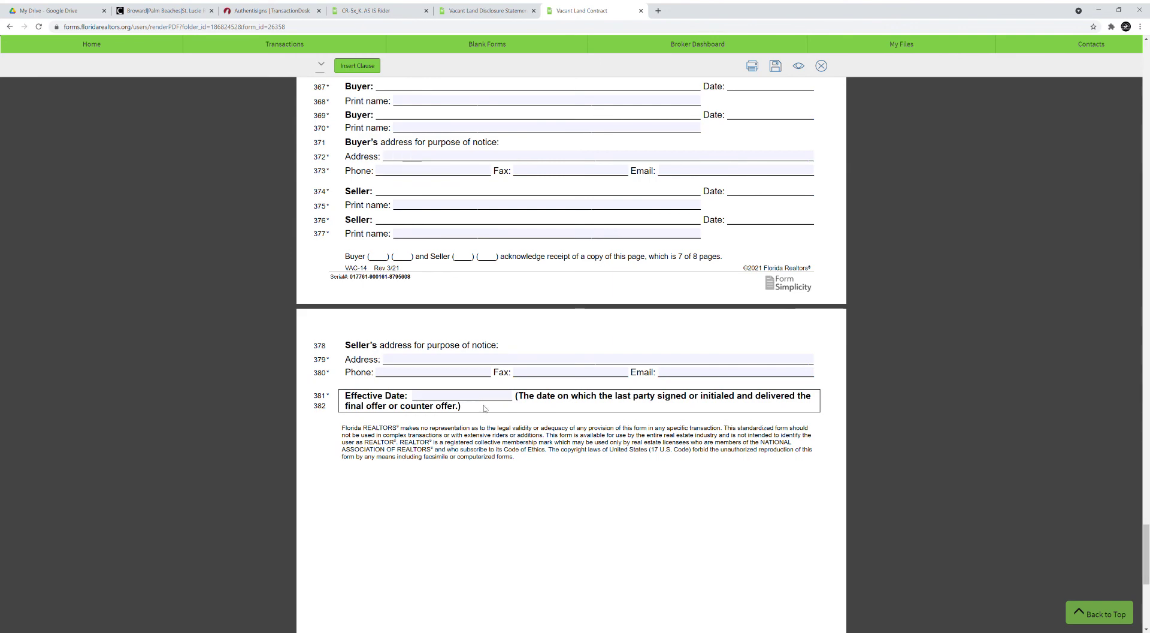
scroll(484, 408, "down", 7)
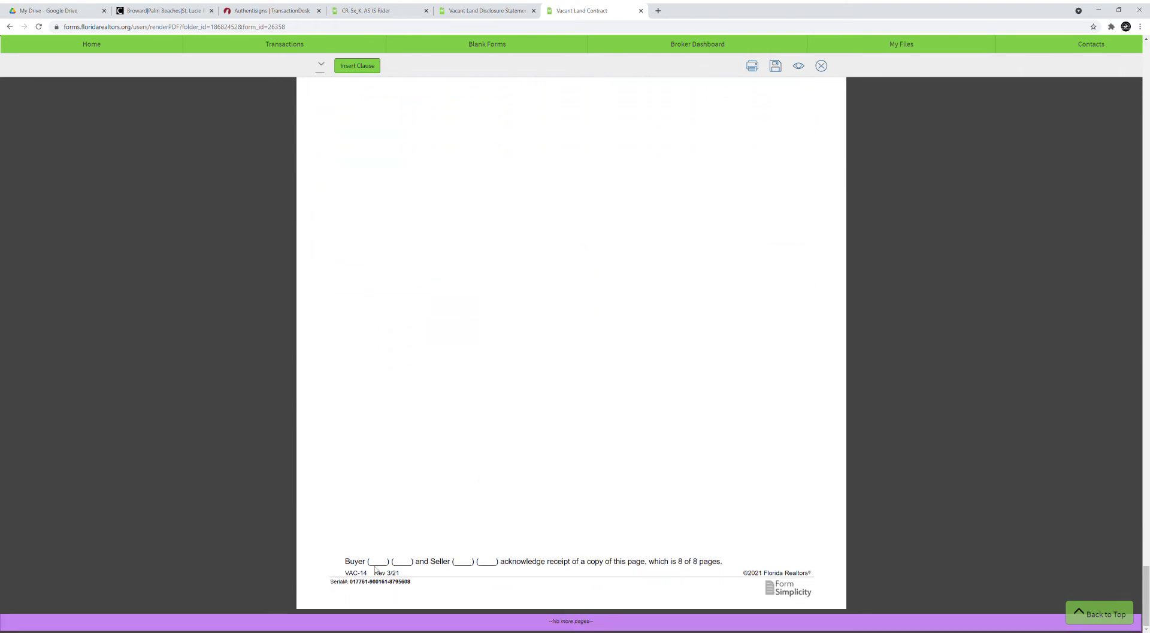
- Recheck the buyer and seller signature blocks and the initials line at the end of page 7
scroll(500, 563, "up", 9)
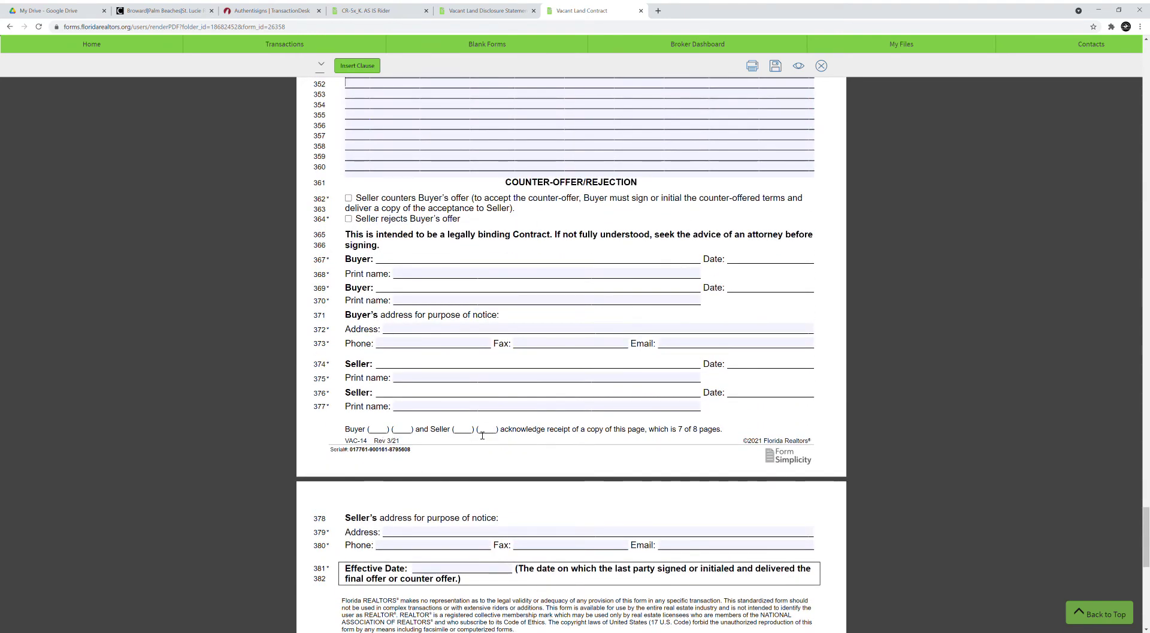
scroll(449, 431, "up", 3)
scroll(420, 484, "down", 2)
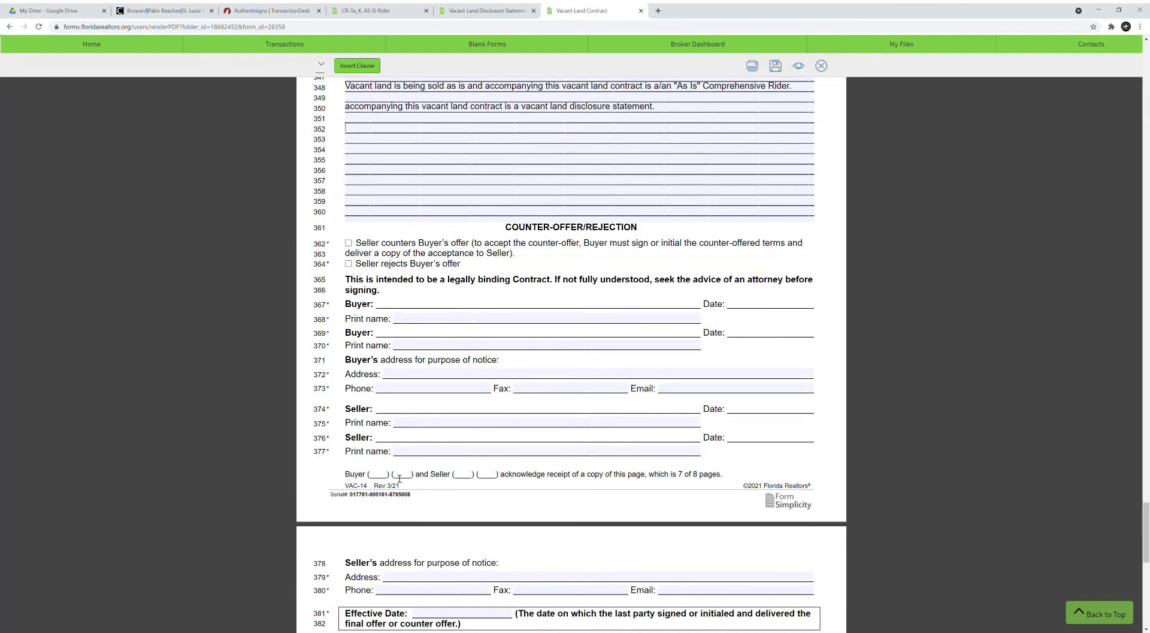
scroll(439, 408, "up", 2)
scroll(496, 469, "down", 10)
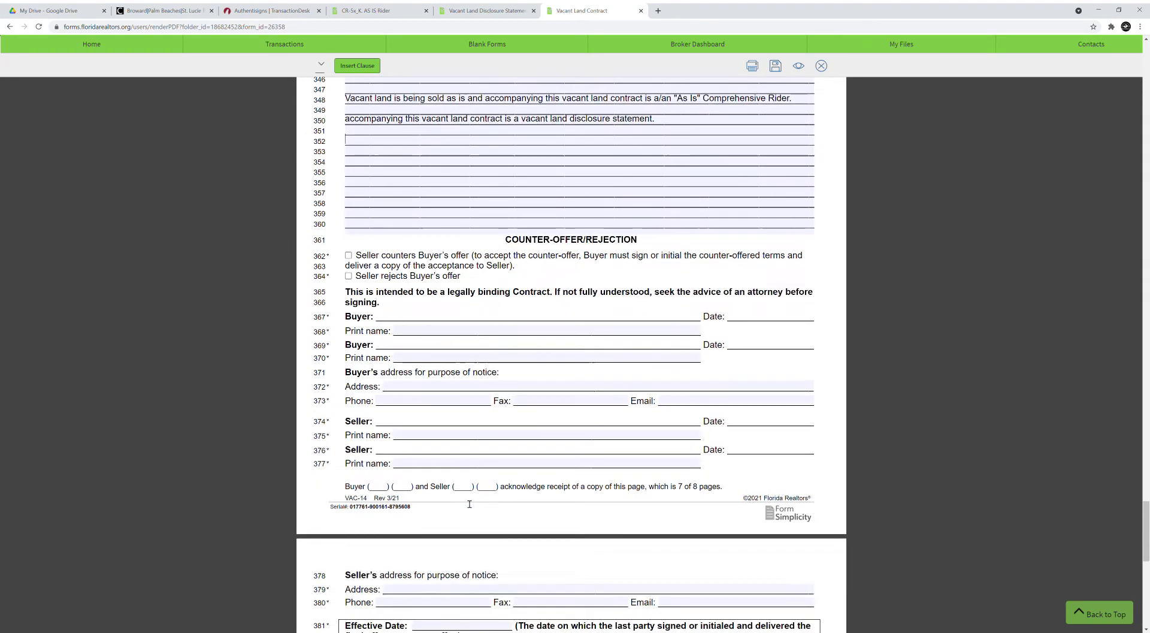
scroll(466, 503, "up", 10)
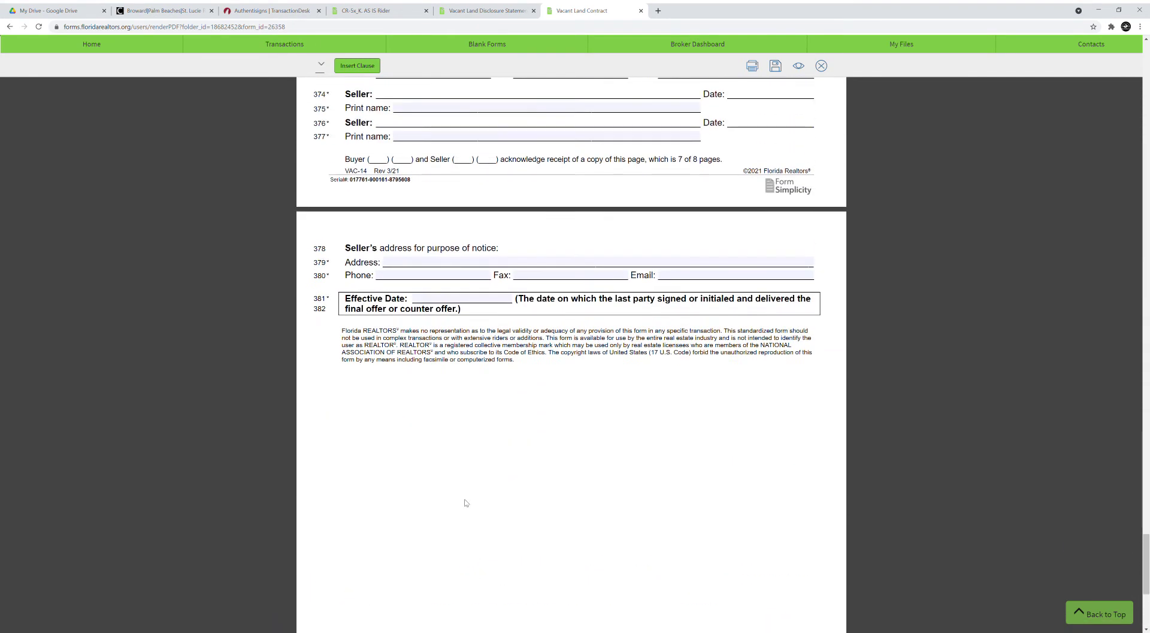
- Look back through the contract's completed sections up to the parties, property description and purchase price on the first page
scroll(466, 503, "up", 15)
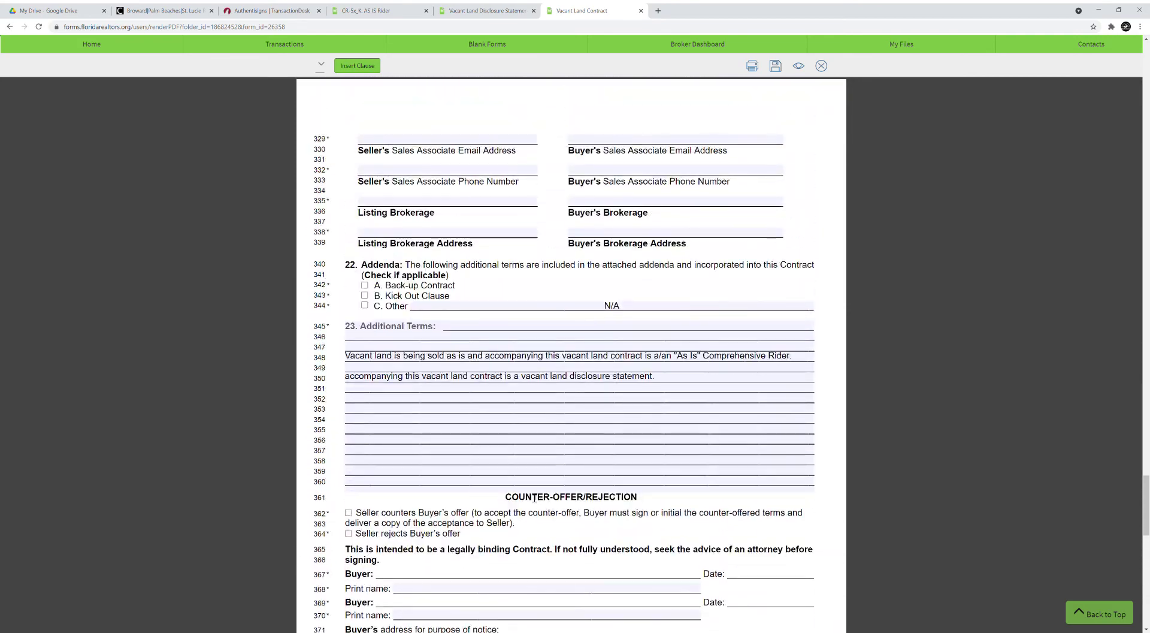
scroll(541, 499, "up", 15)
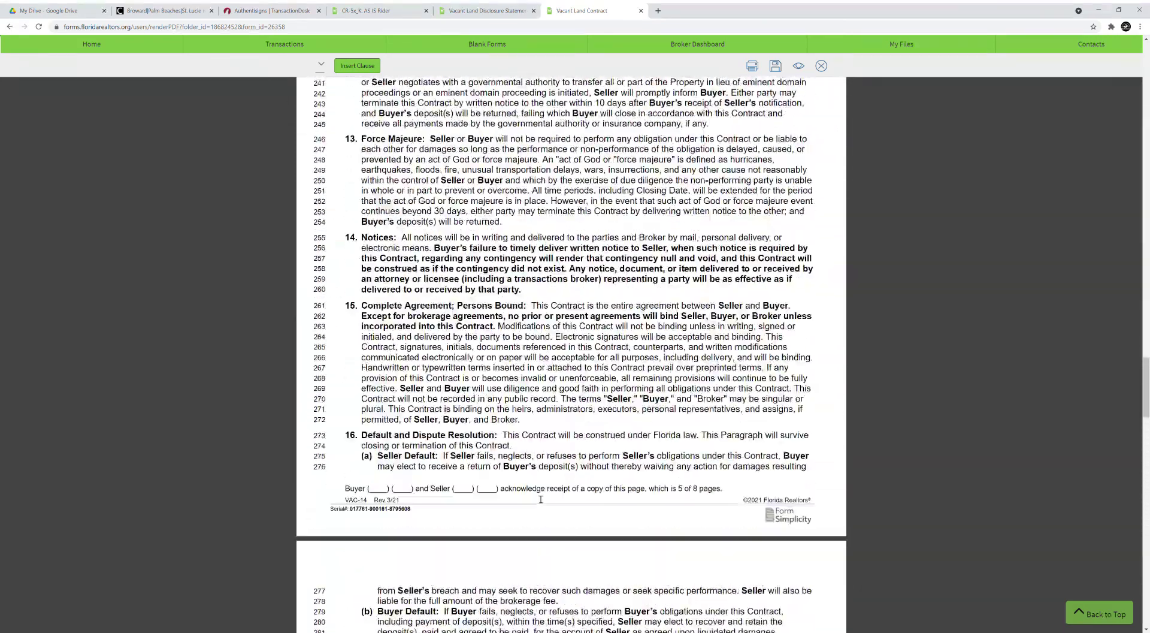
scroll(541, 499, "up", 5)
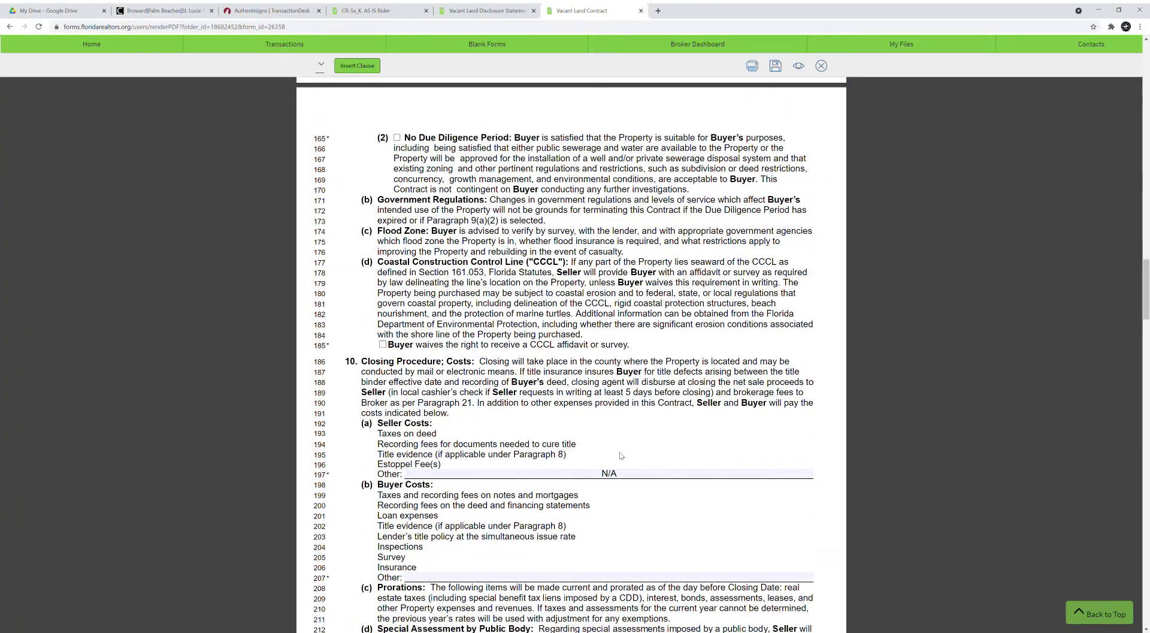
scroll(620, 456, "up", 15)
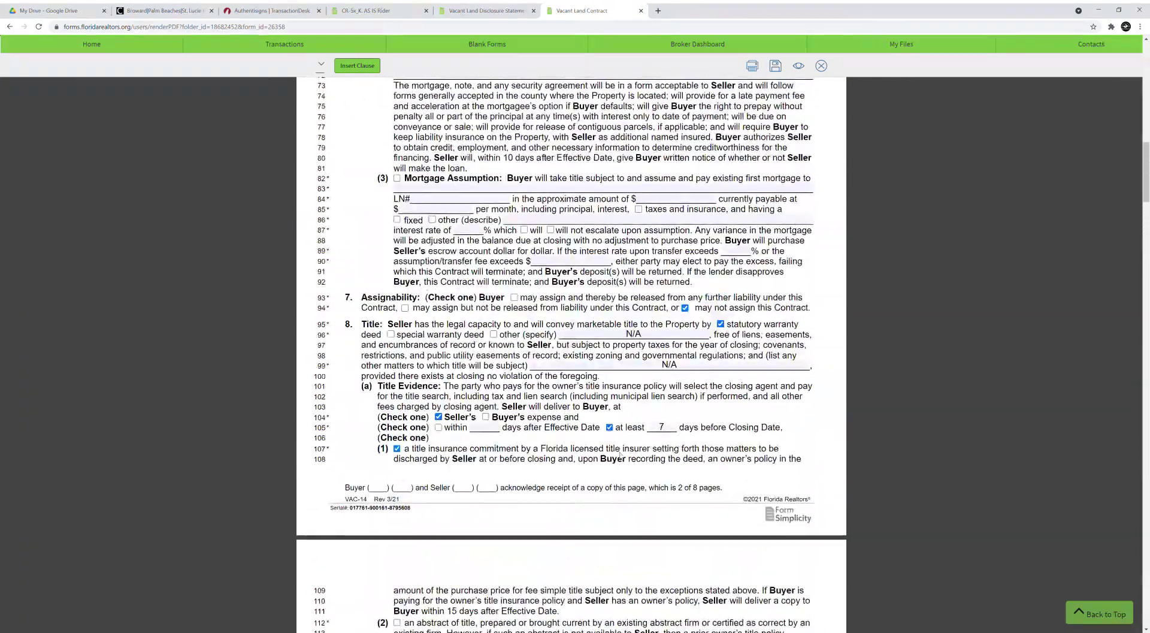
scroll(620, 455, "up", 7)
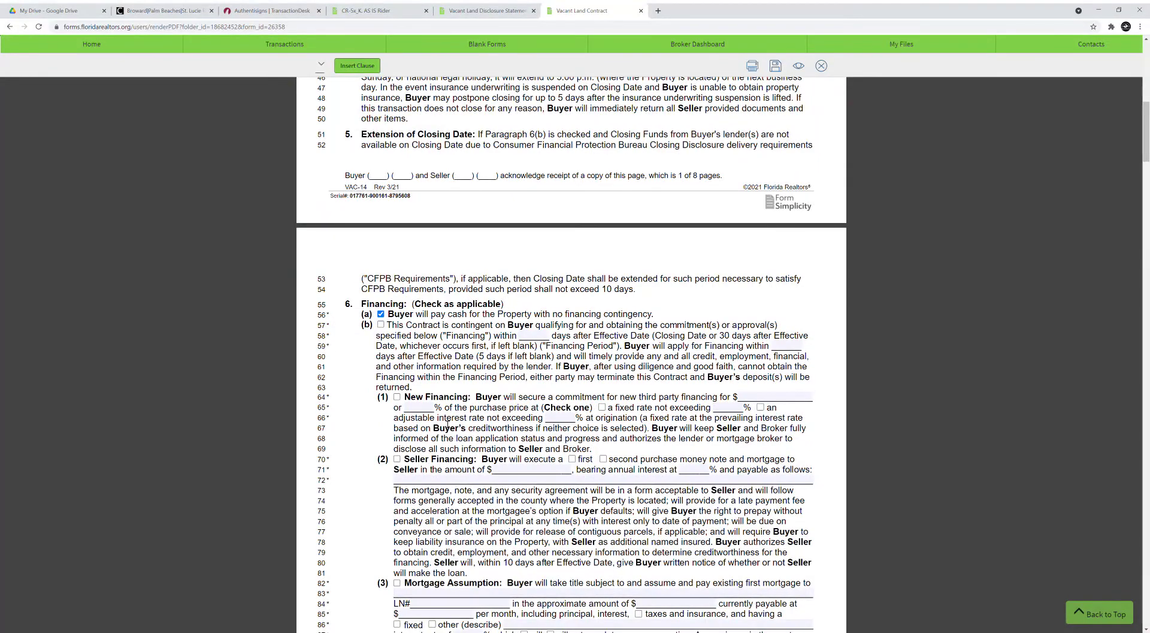
scroll(436, 427, "up", 10)
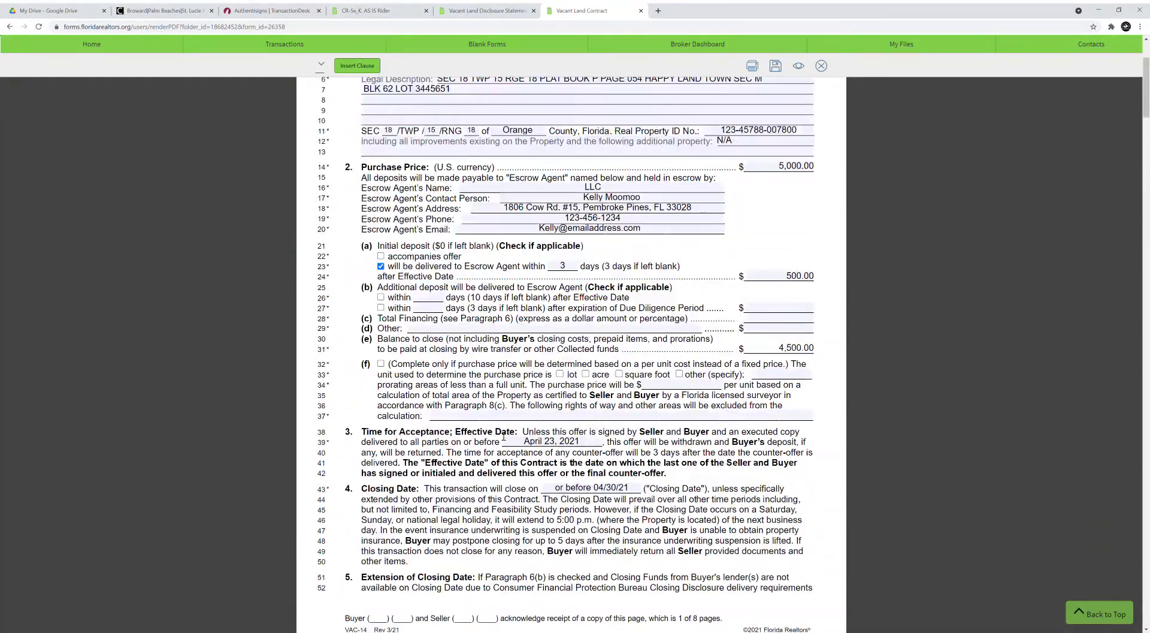
scroll(500, 436, "up", 2)
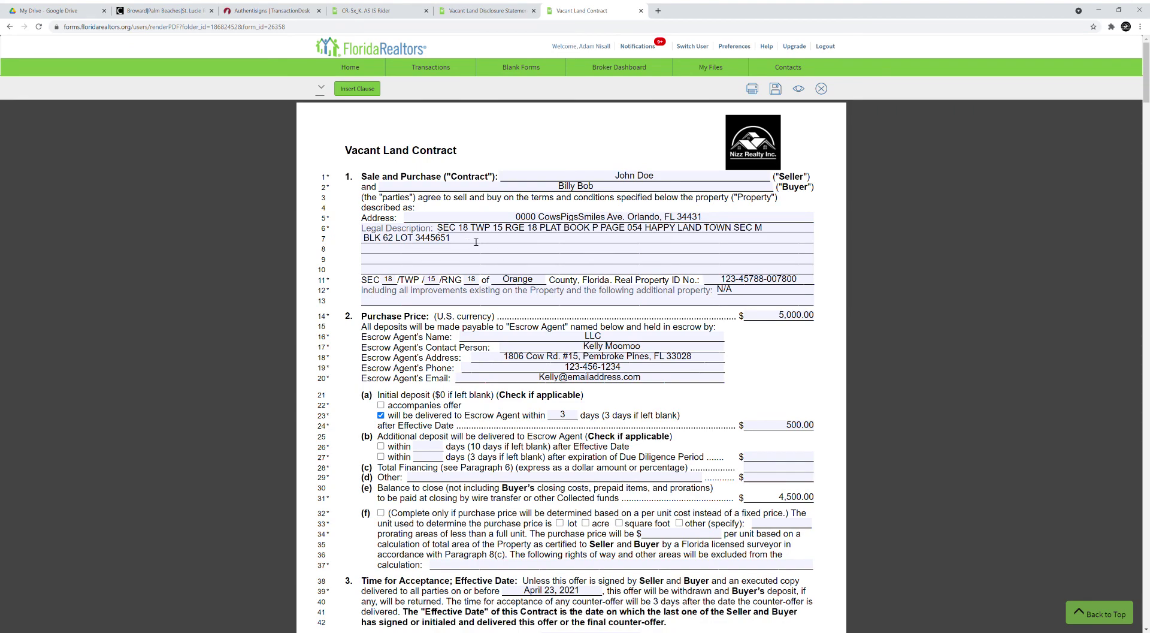
- Skim the whole contract from the first page down to the effective date box on the last page
scroll(476, 241, "down", 18)
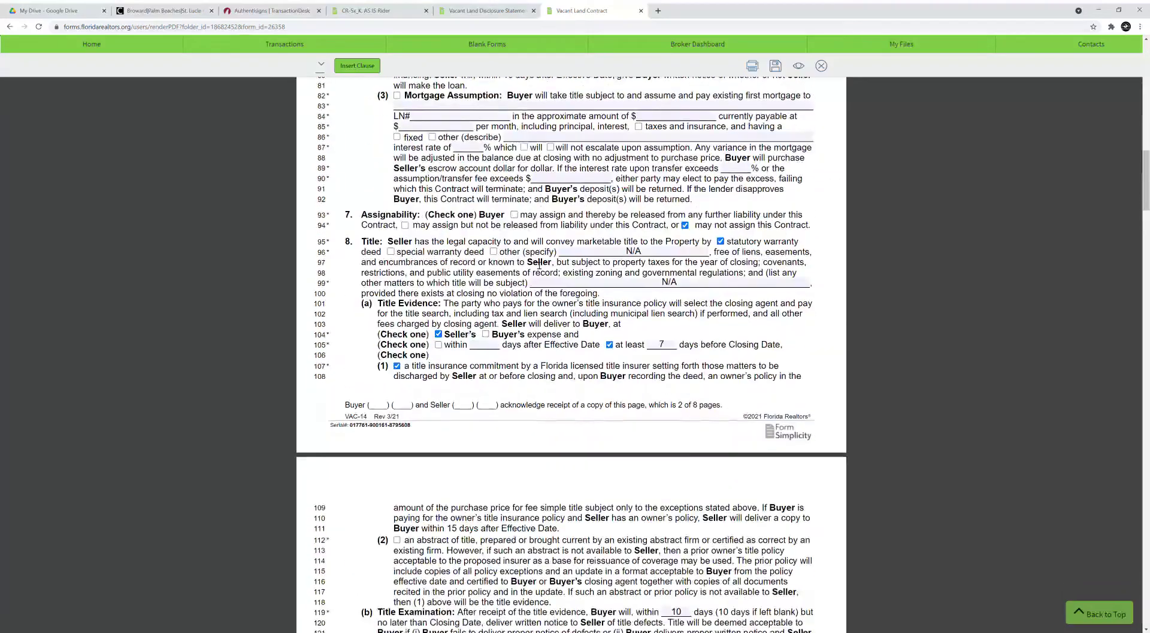
scroll(538, 264, "down", 18)
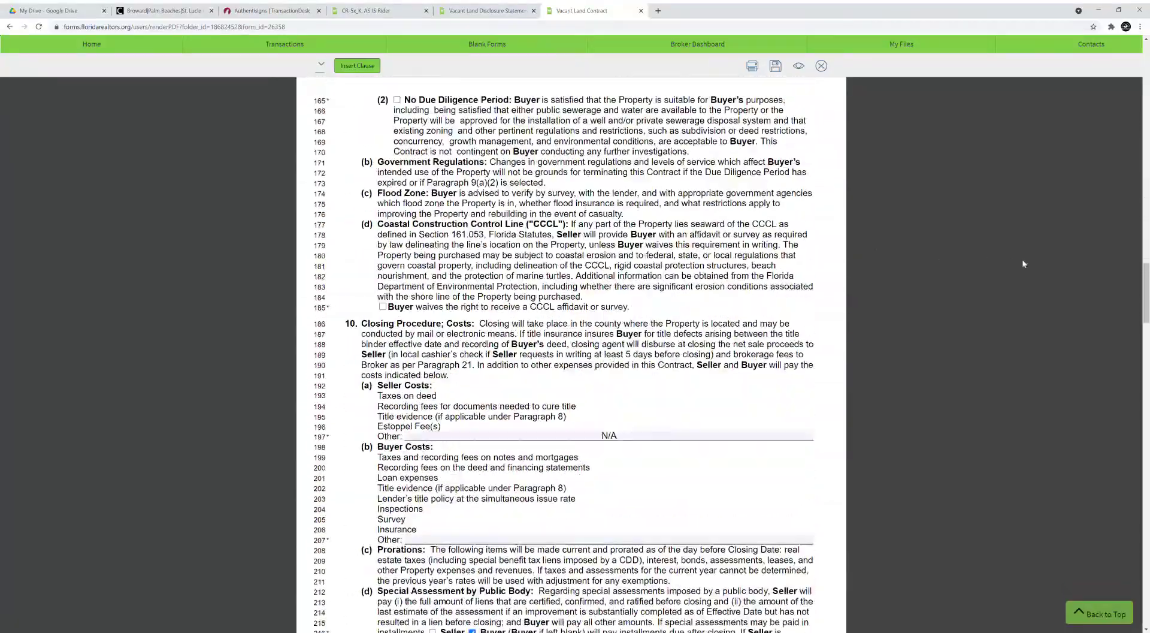
scroll(1134, 295, "down", 20)
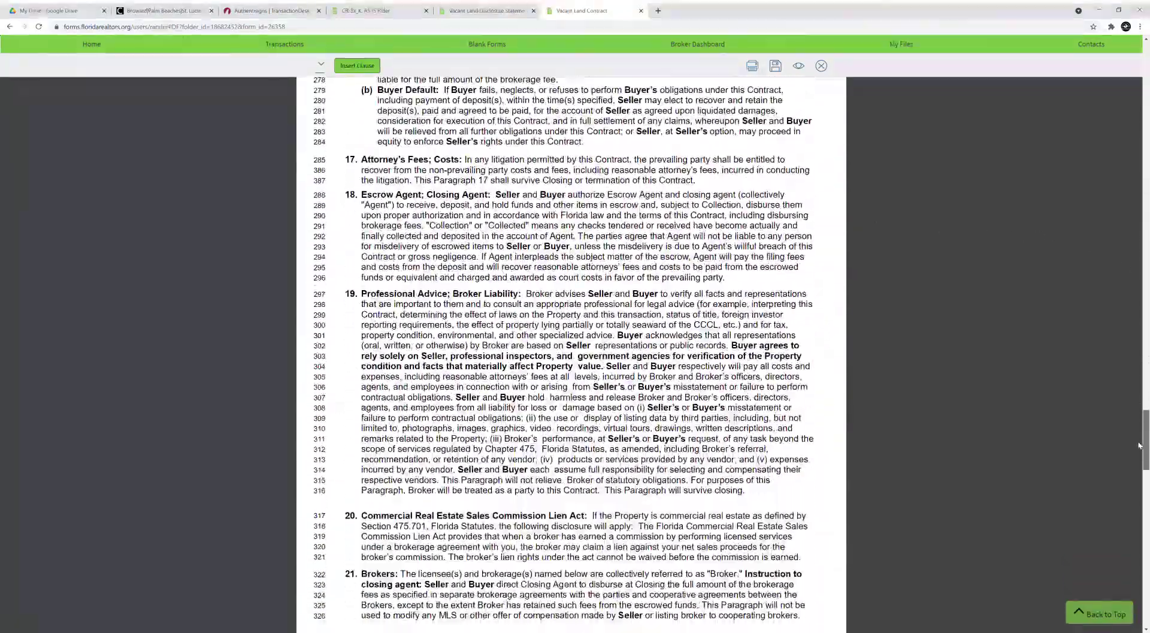
scroll(696, 426, "down", 15)
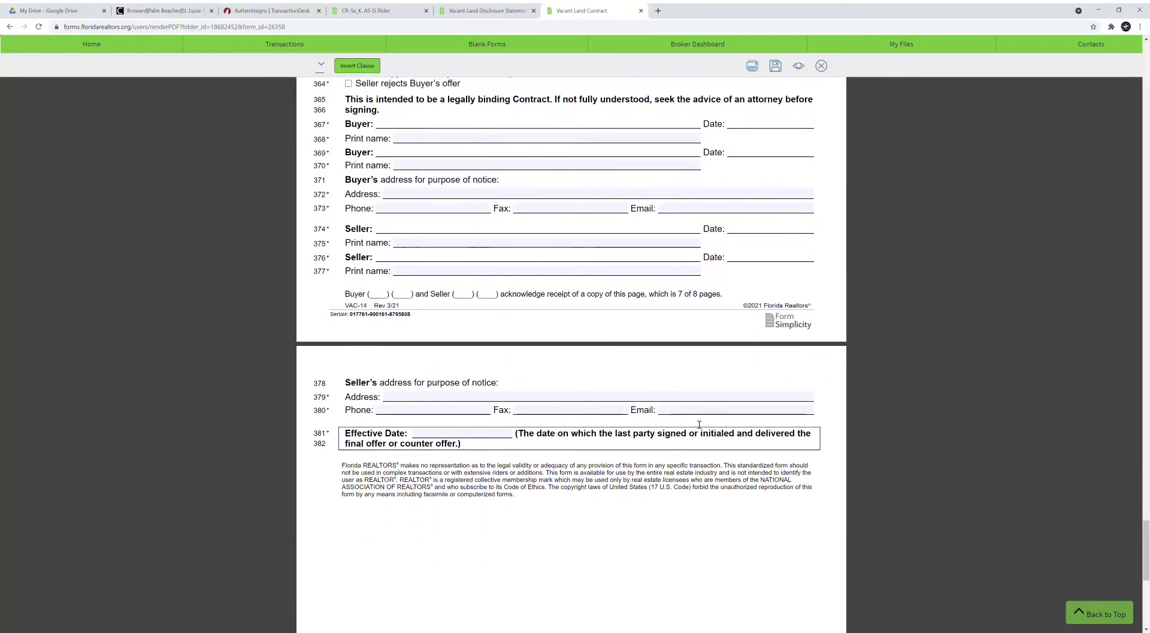
scroll(699, 424, "up", 5)
scroll(706, 409, "down", 5)
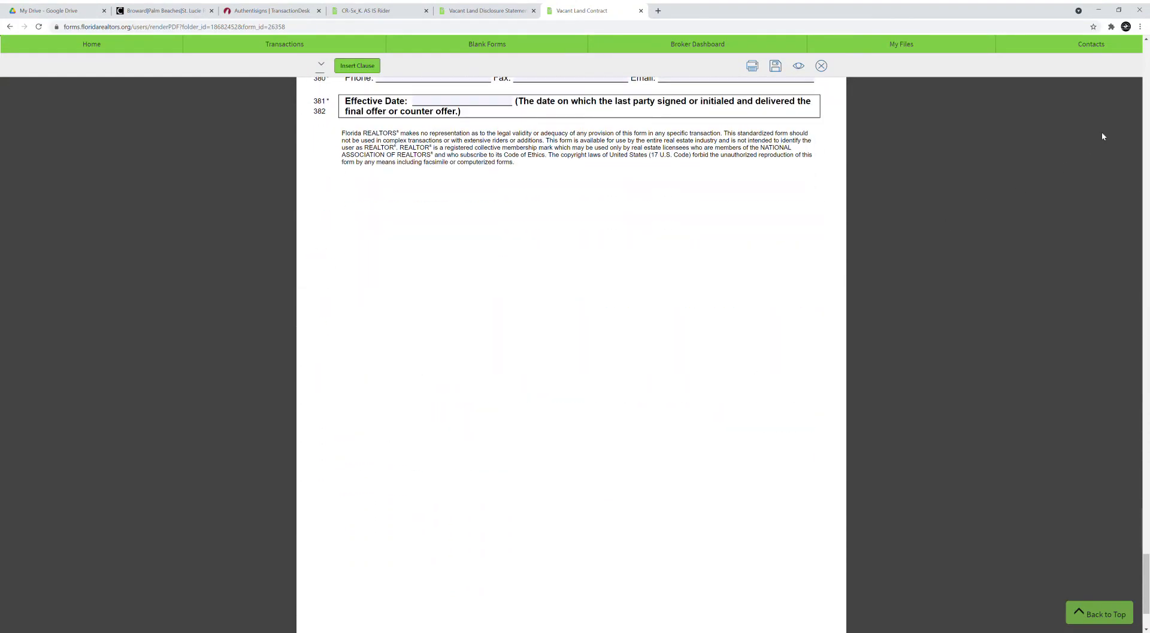